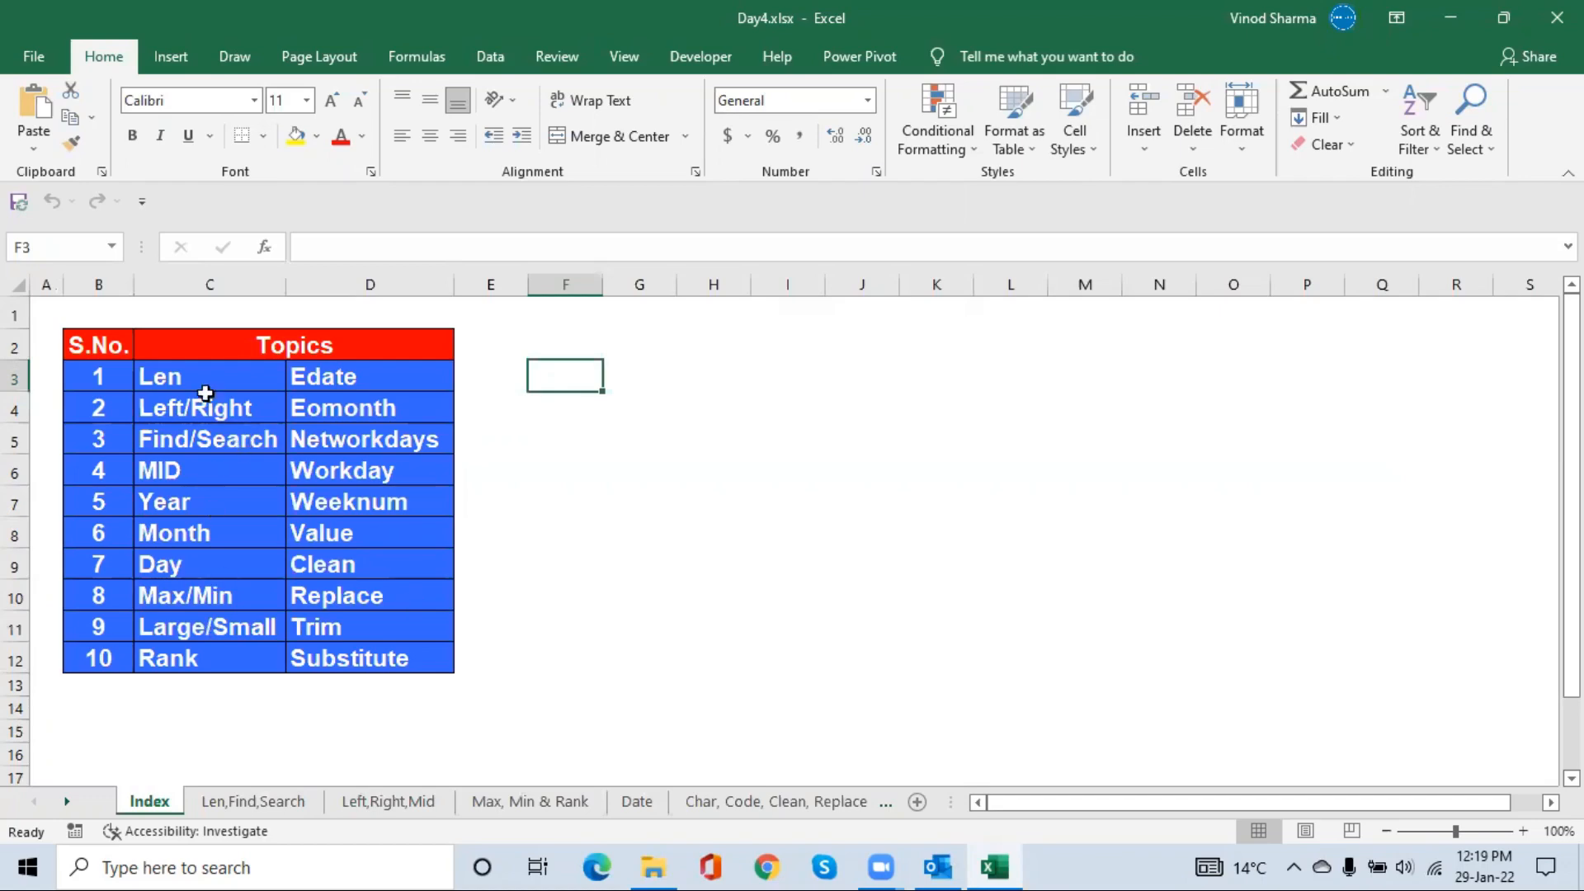
Review the function topics listed in both columns of the Index sheet, from Len through Substitute.
{"action": "left_click", "coordinate": [174, 377]}
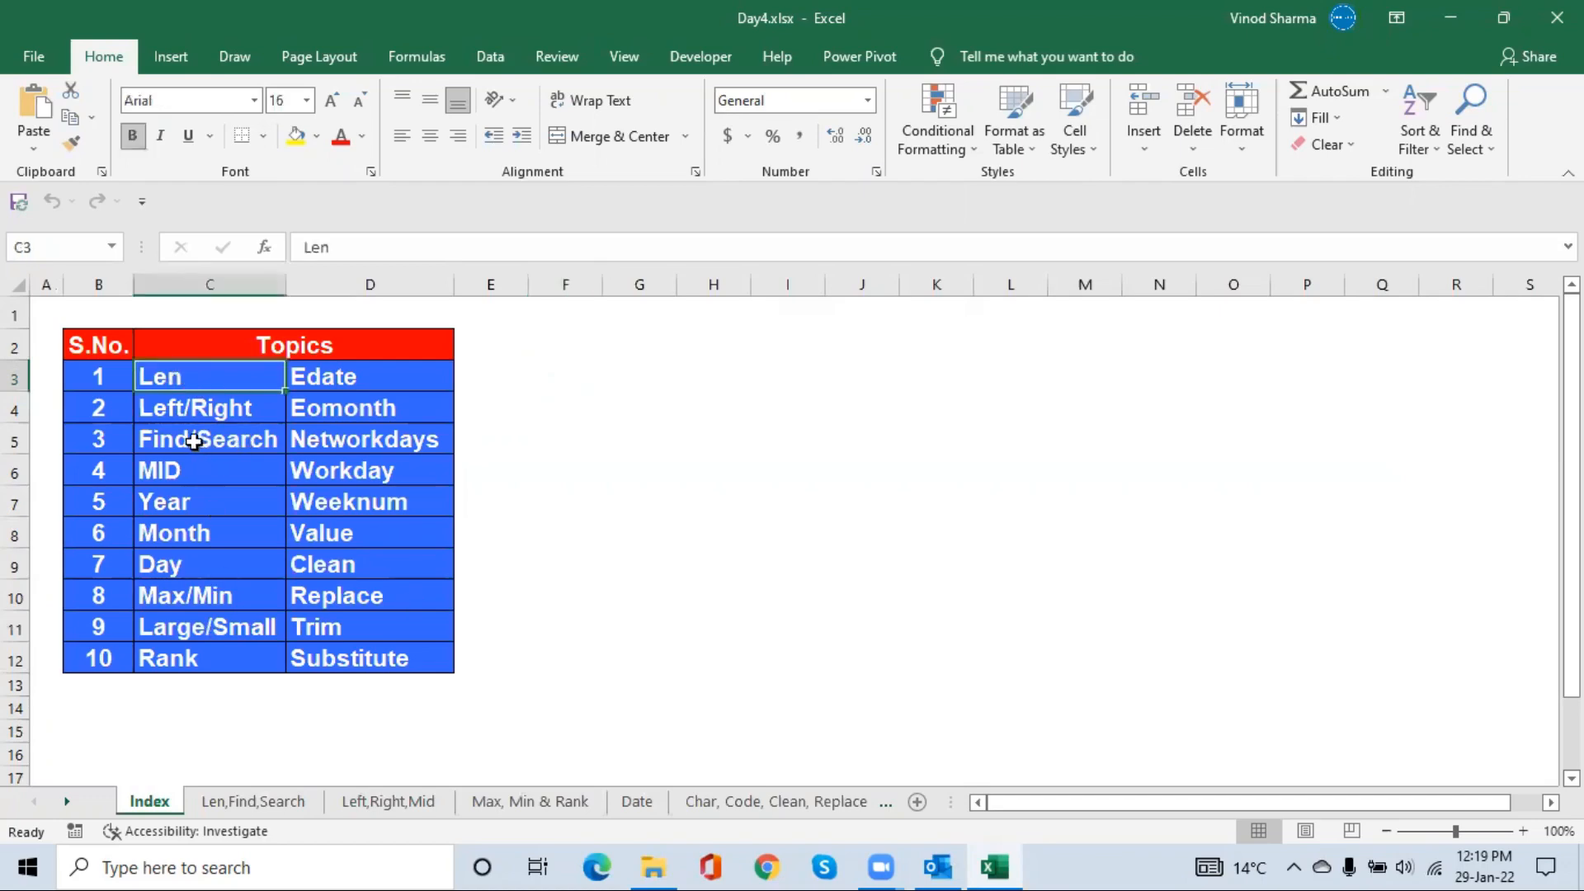
{"action": "left_click", "coordinate": [213, 409]}
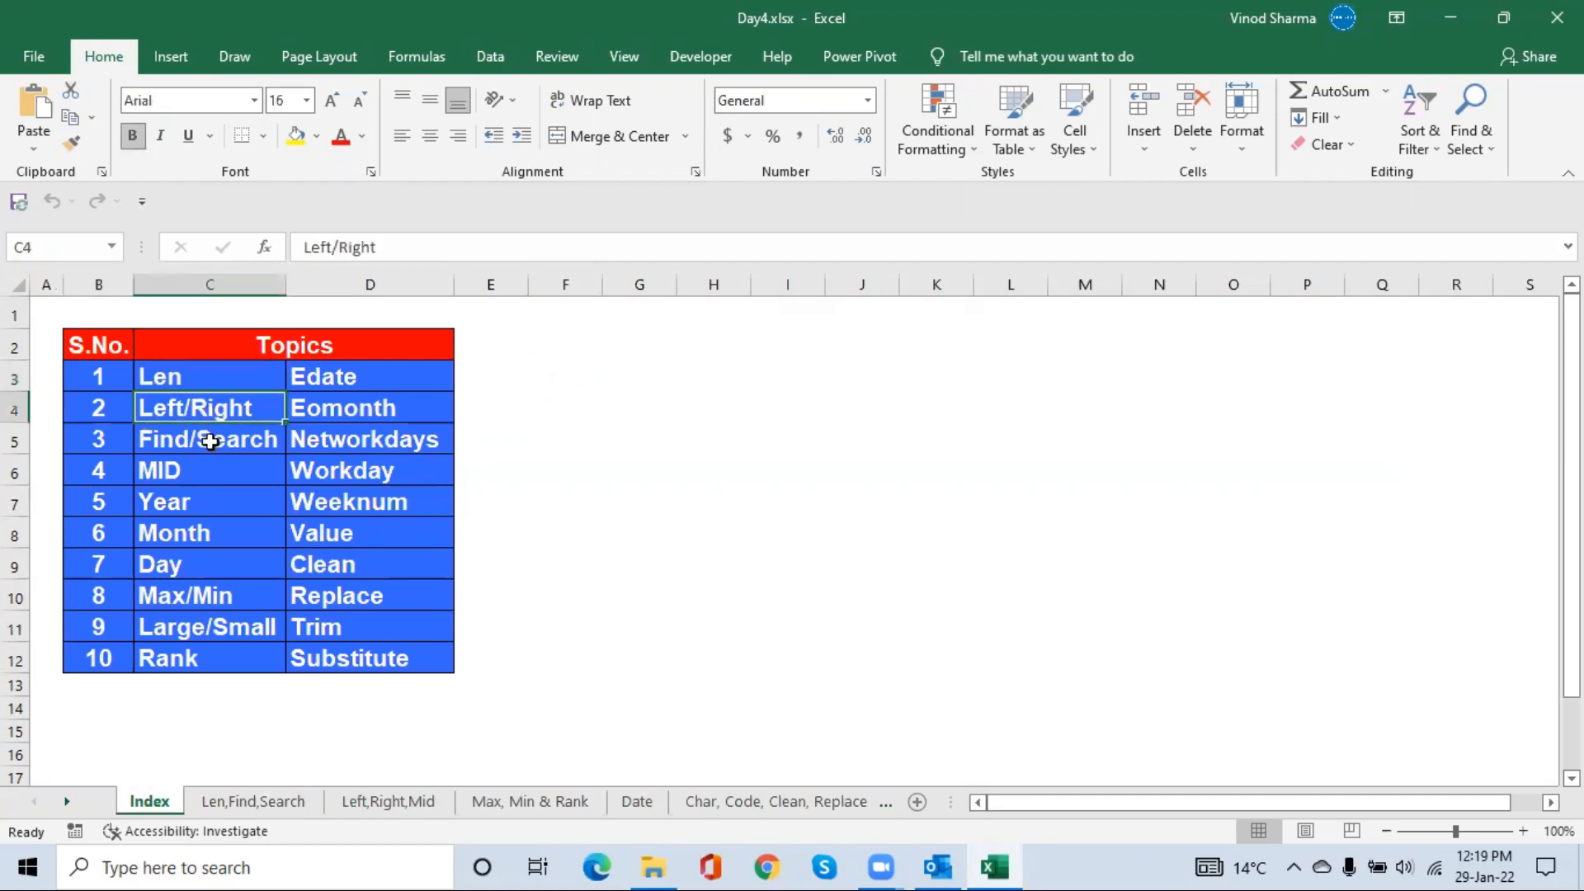
{"action": "left_click", "coordinate": [212, 445]}
{"action": "left_click", "coordinate": [200, 472]}
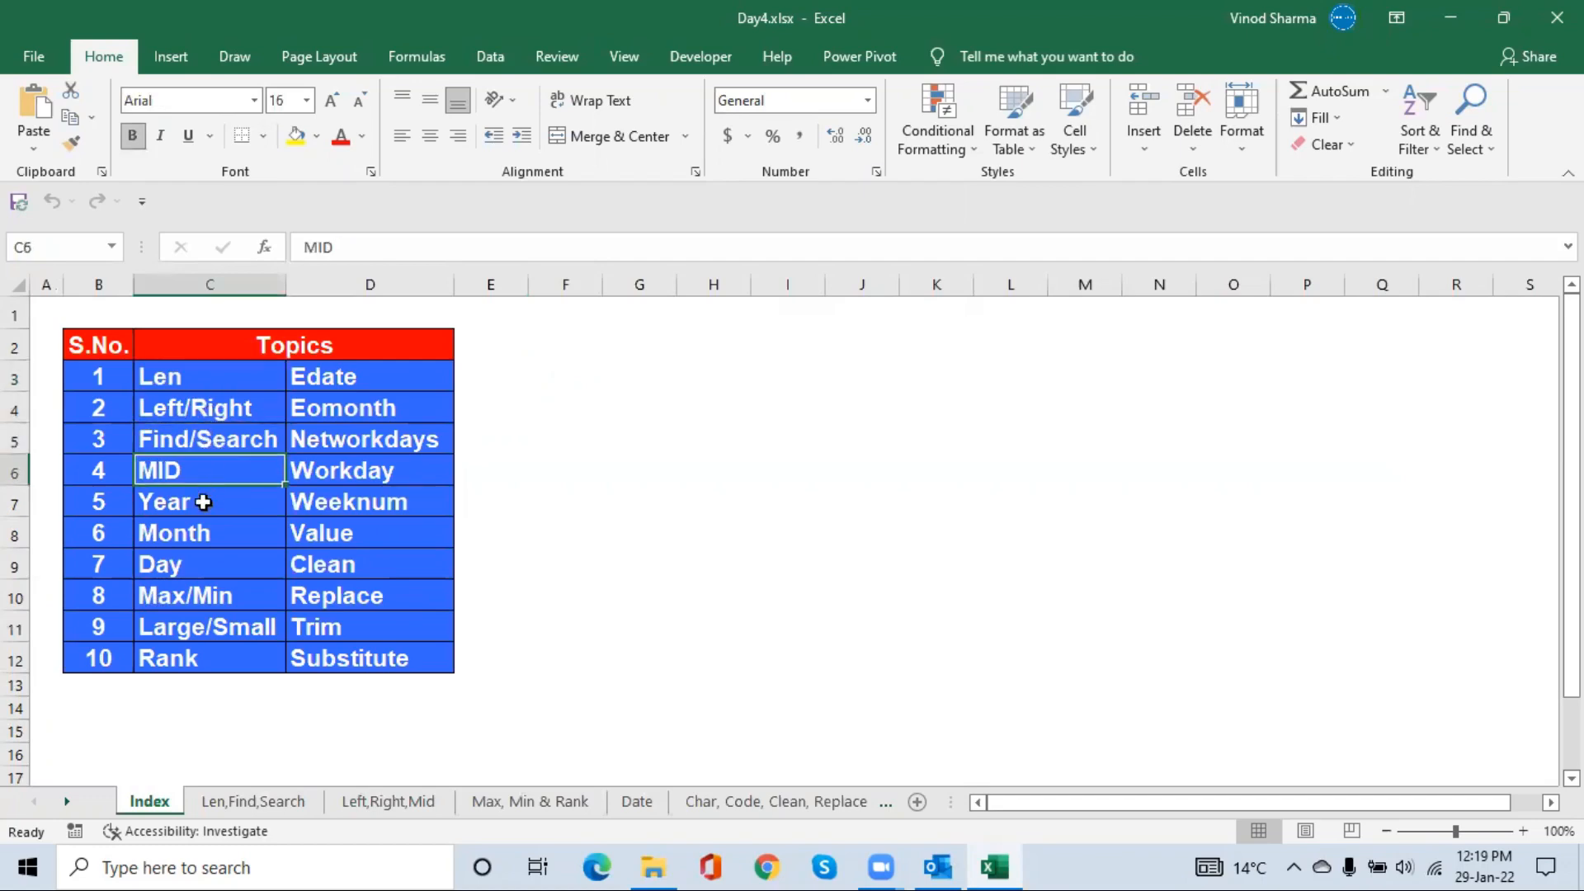
{"action": "left_click", "coordinate": [203, 504]}
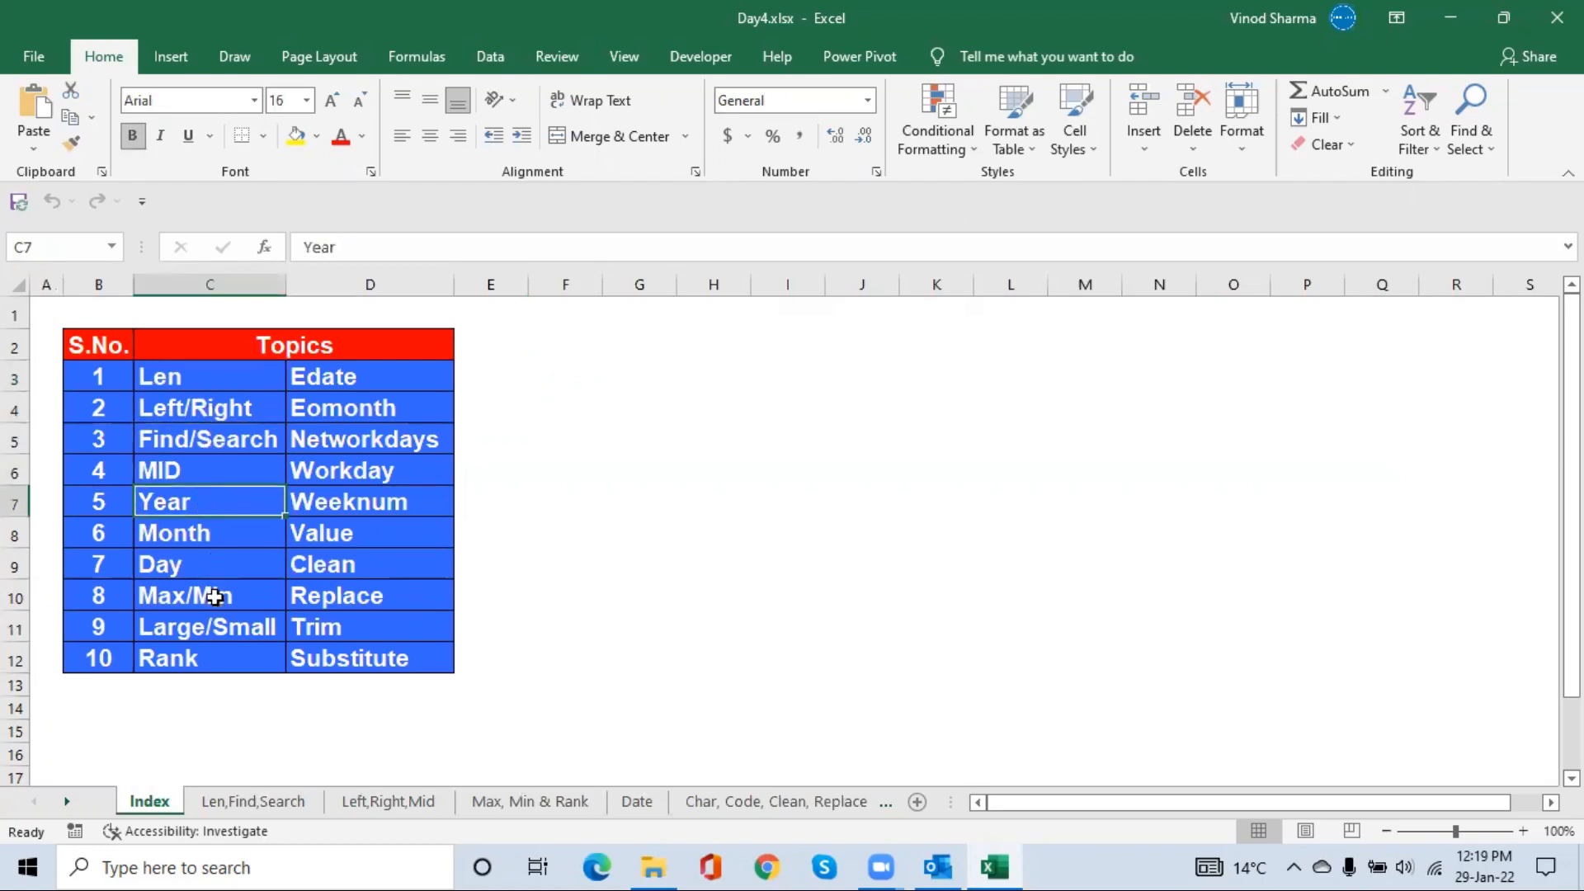
{"action": "left_click", "coordinate": [229, 649]}
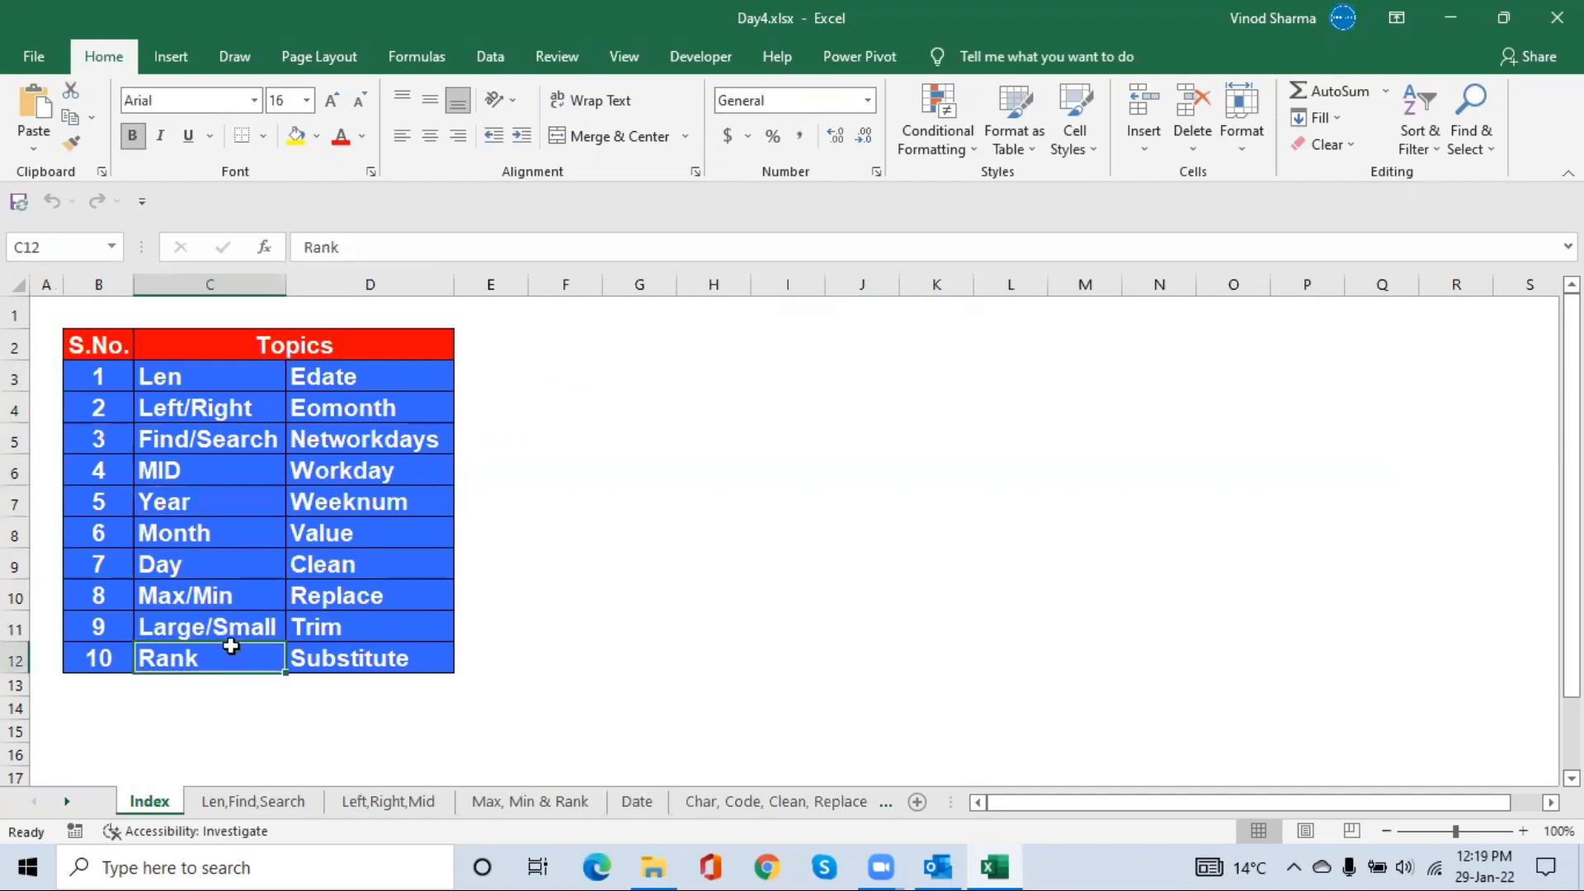
{"action": "left_click", "coordinate": [366, 395]}
{"action": "left_click", "coordinate": [360, 414]}
{"action": "left_click", "coordinate": [363, 444]}
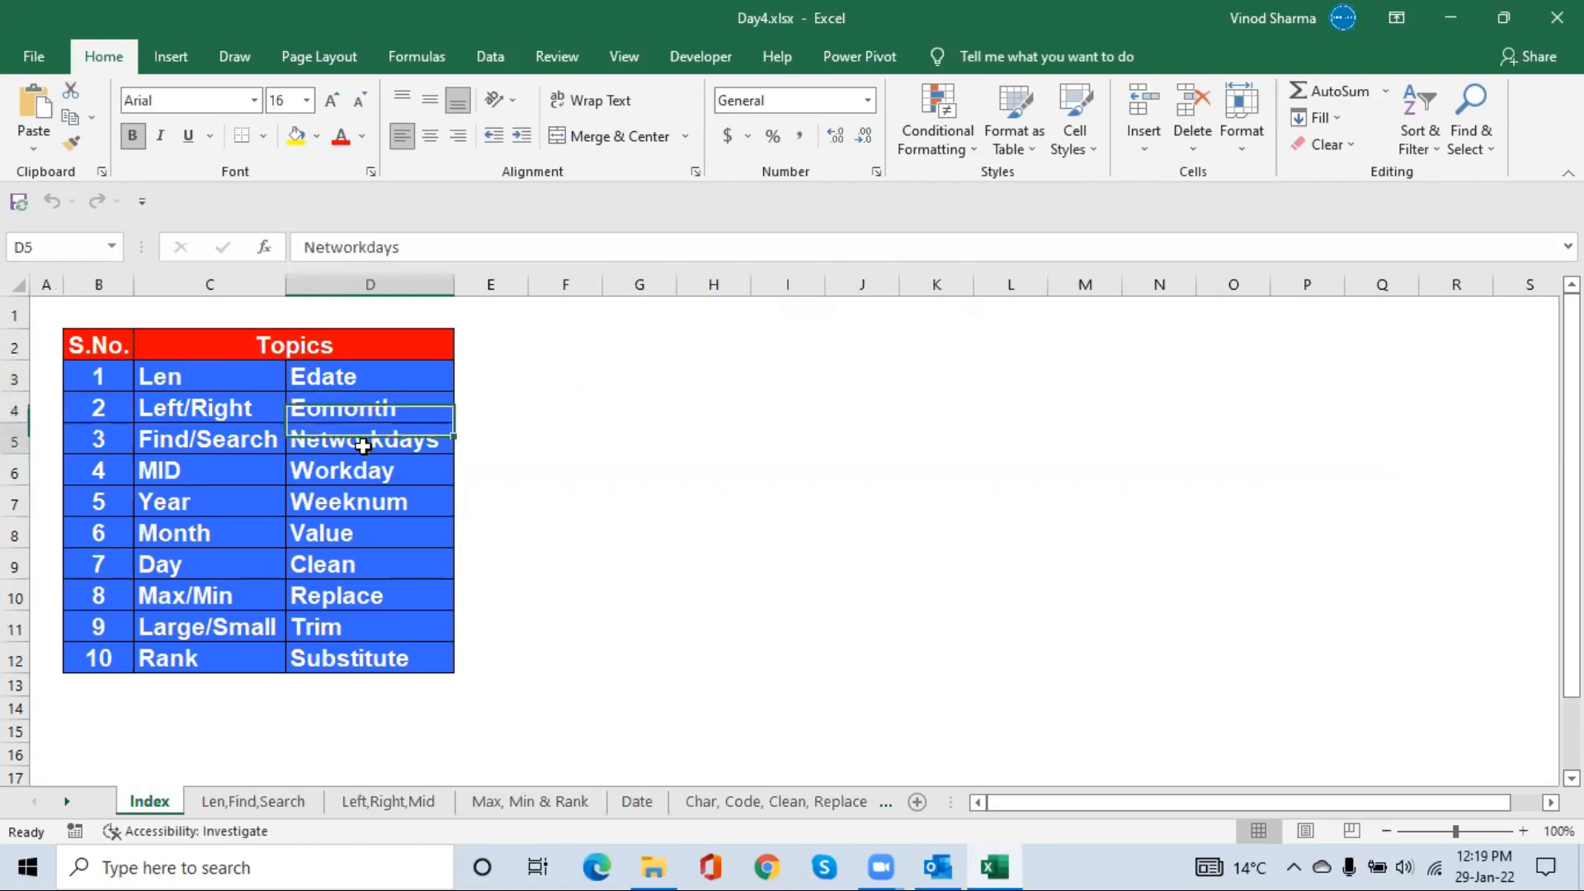
{"action": "left_click", "coordinate": [365, 472]}
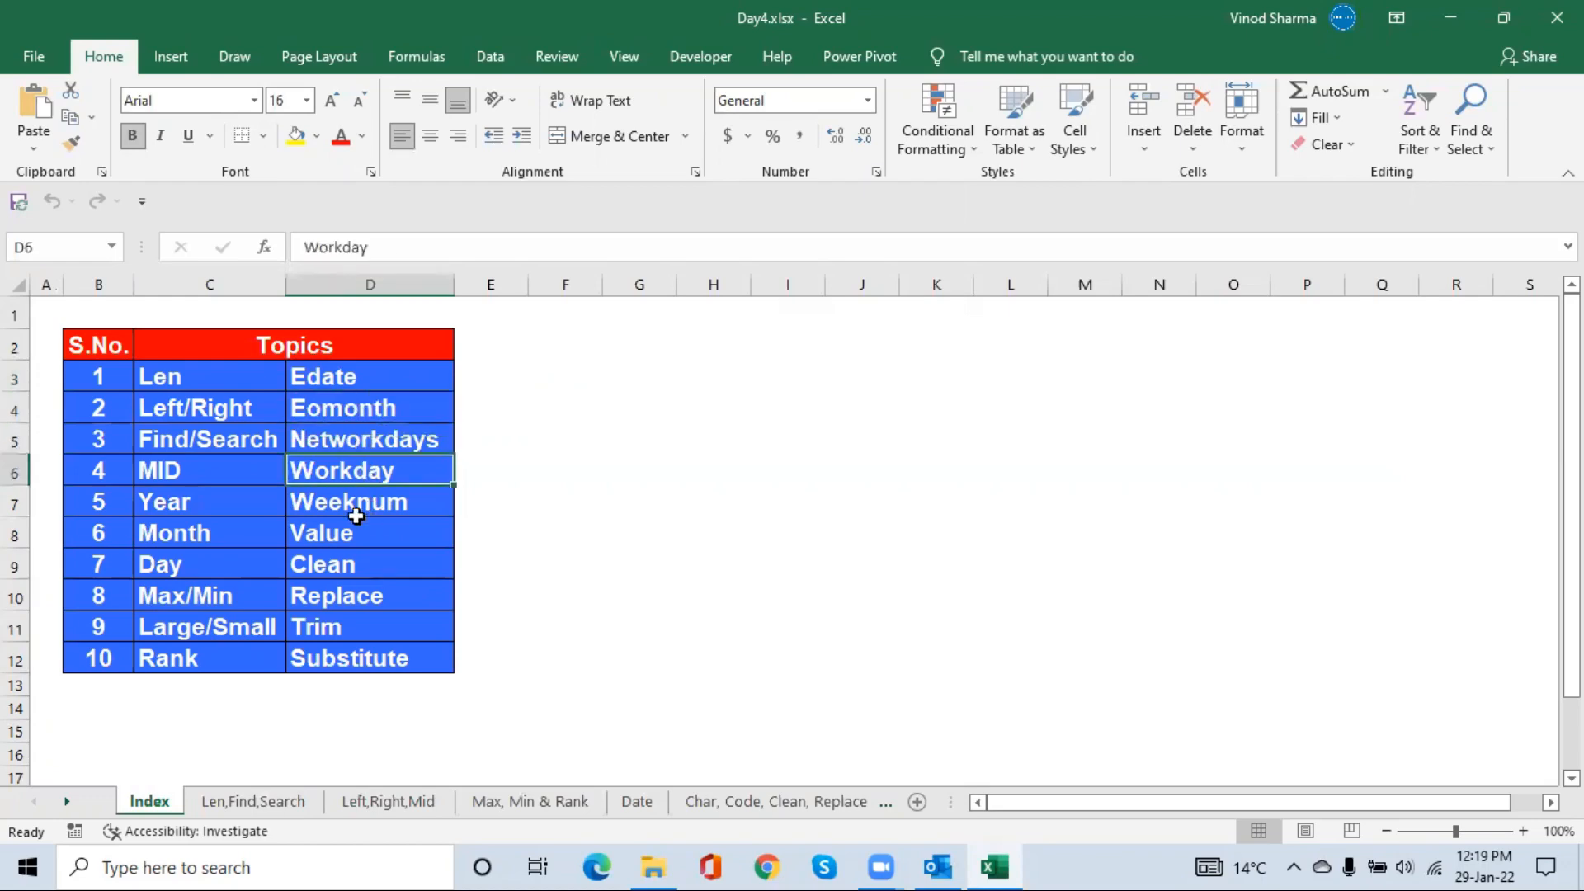
{"action": "left_click", "coordinate": [358, 523]}
{"action": "left_click", "coordinate": [366, 489]}
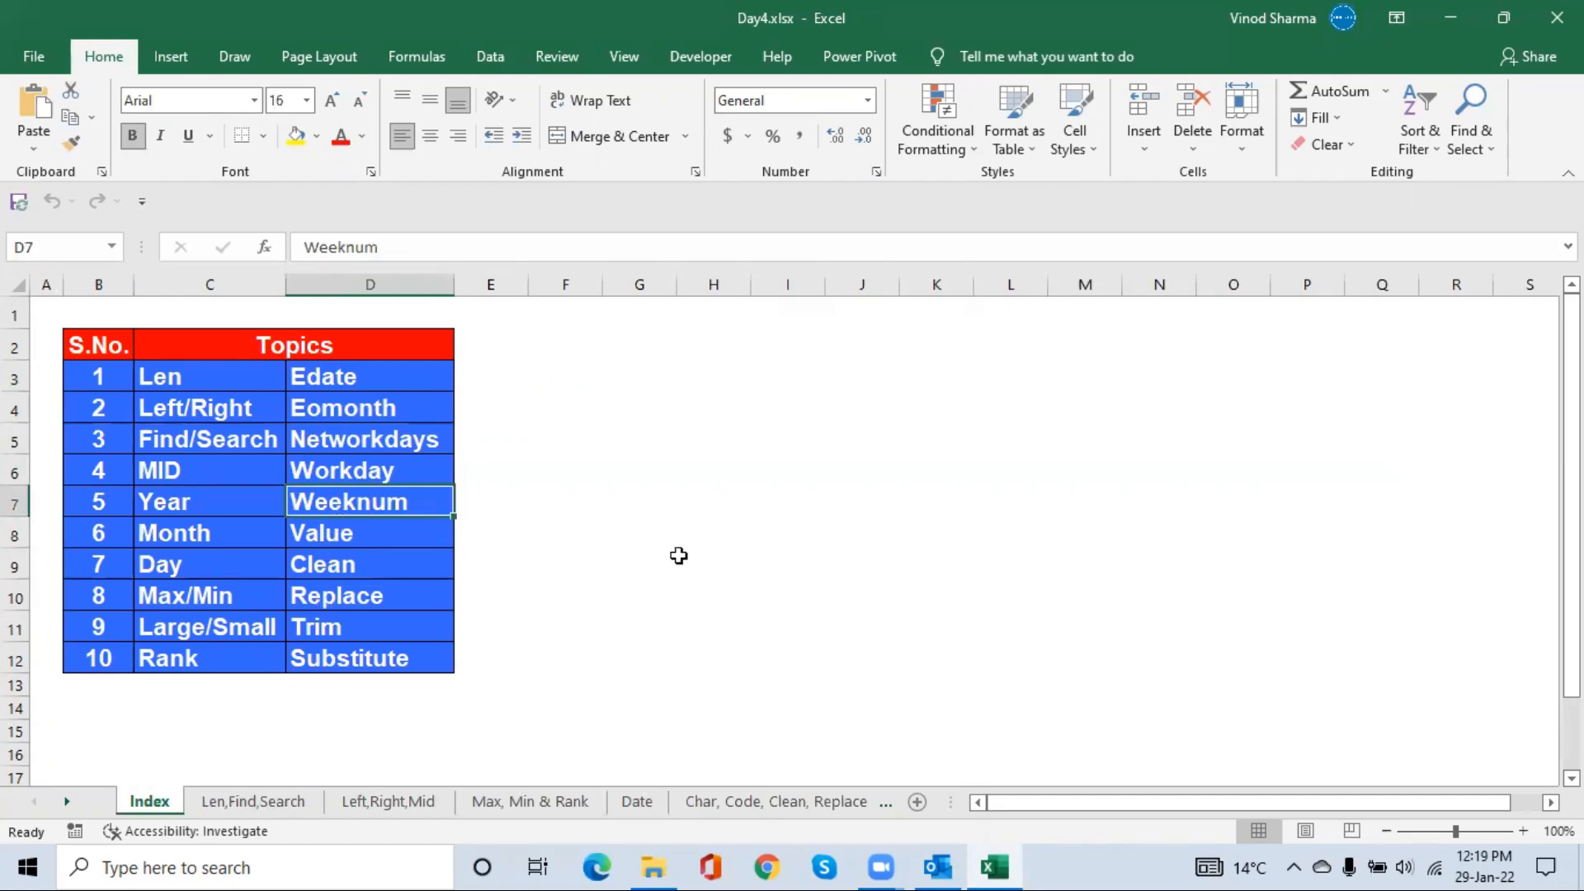
{"action": "left_click", "coordinate": [350, 718]}
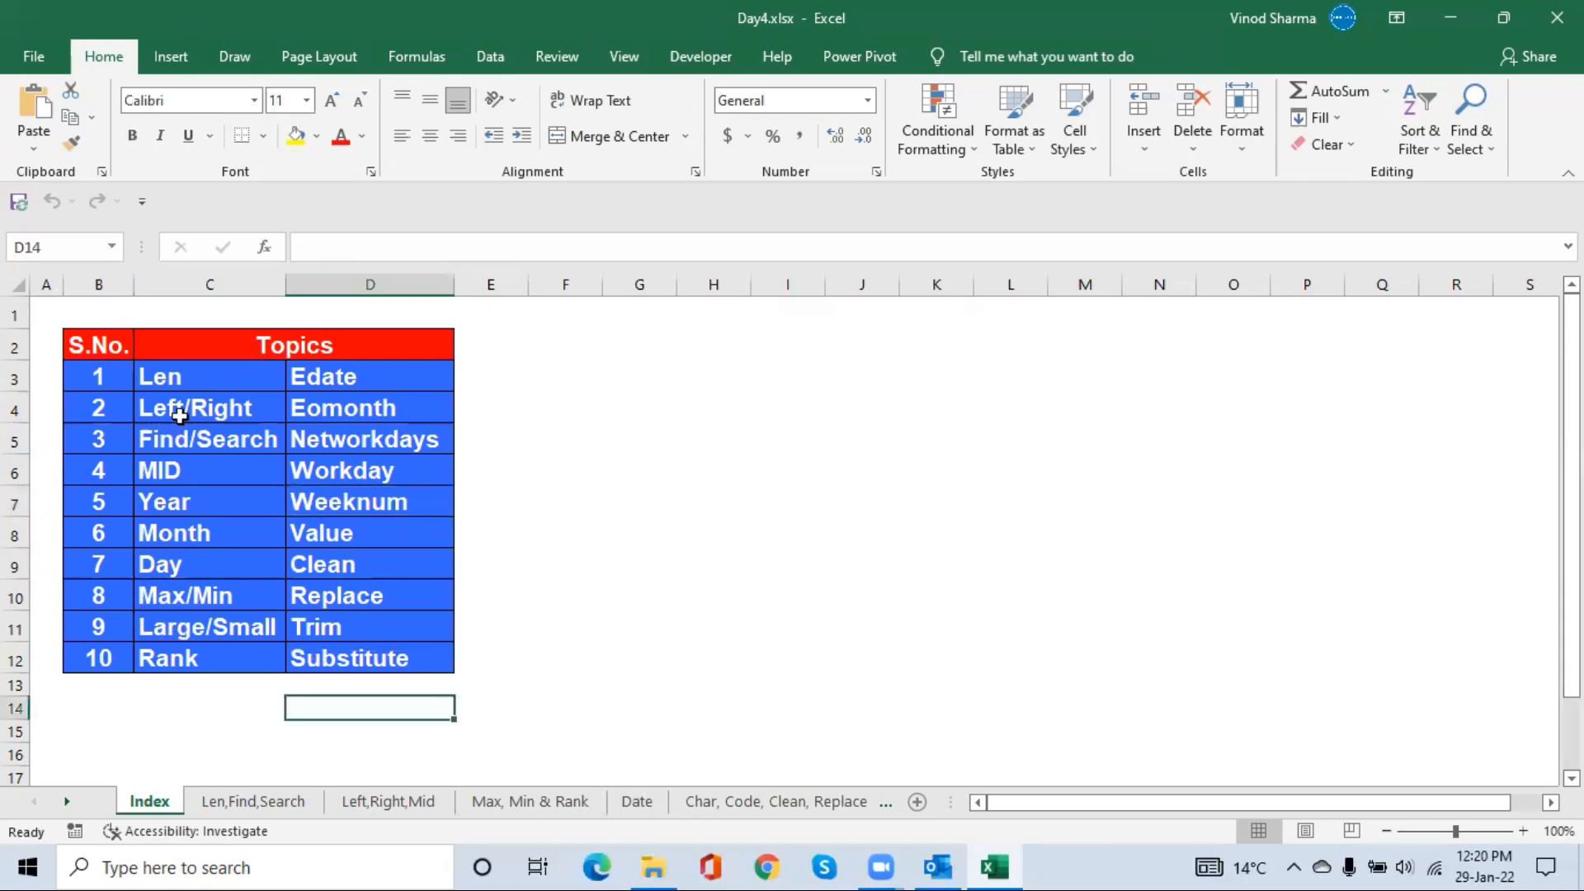
{"action": "left_click", "coordinate": [169, 384]}
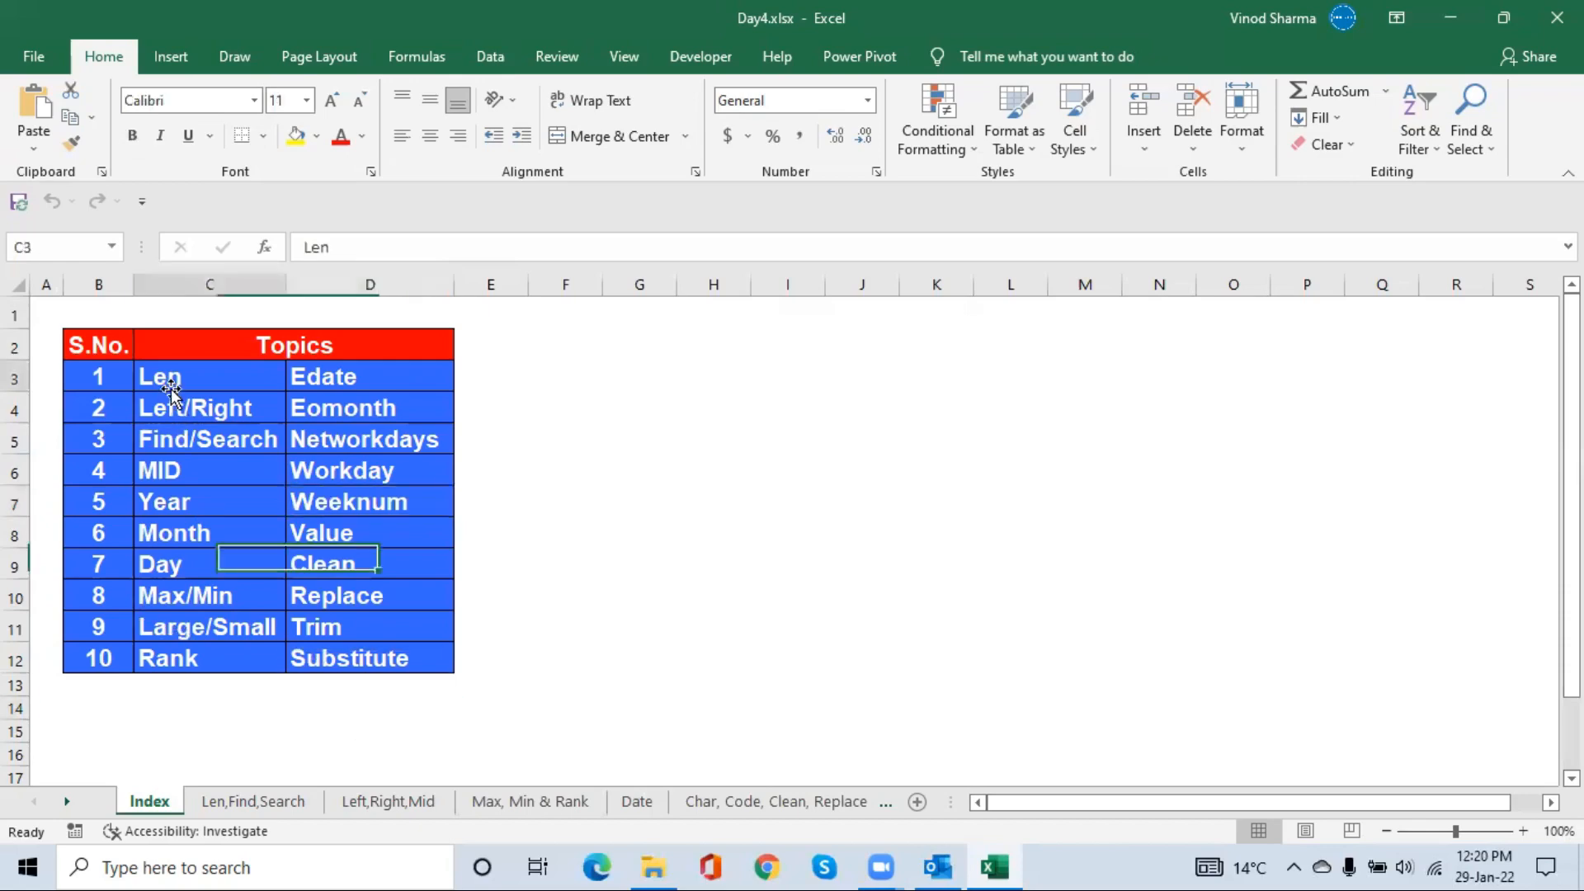
{"action": "left_click", "coordinate": [604, 383]}
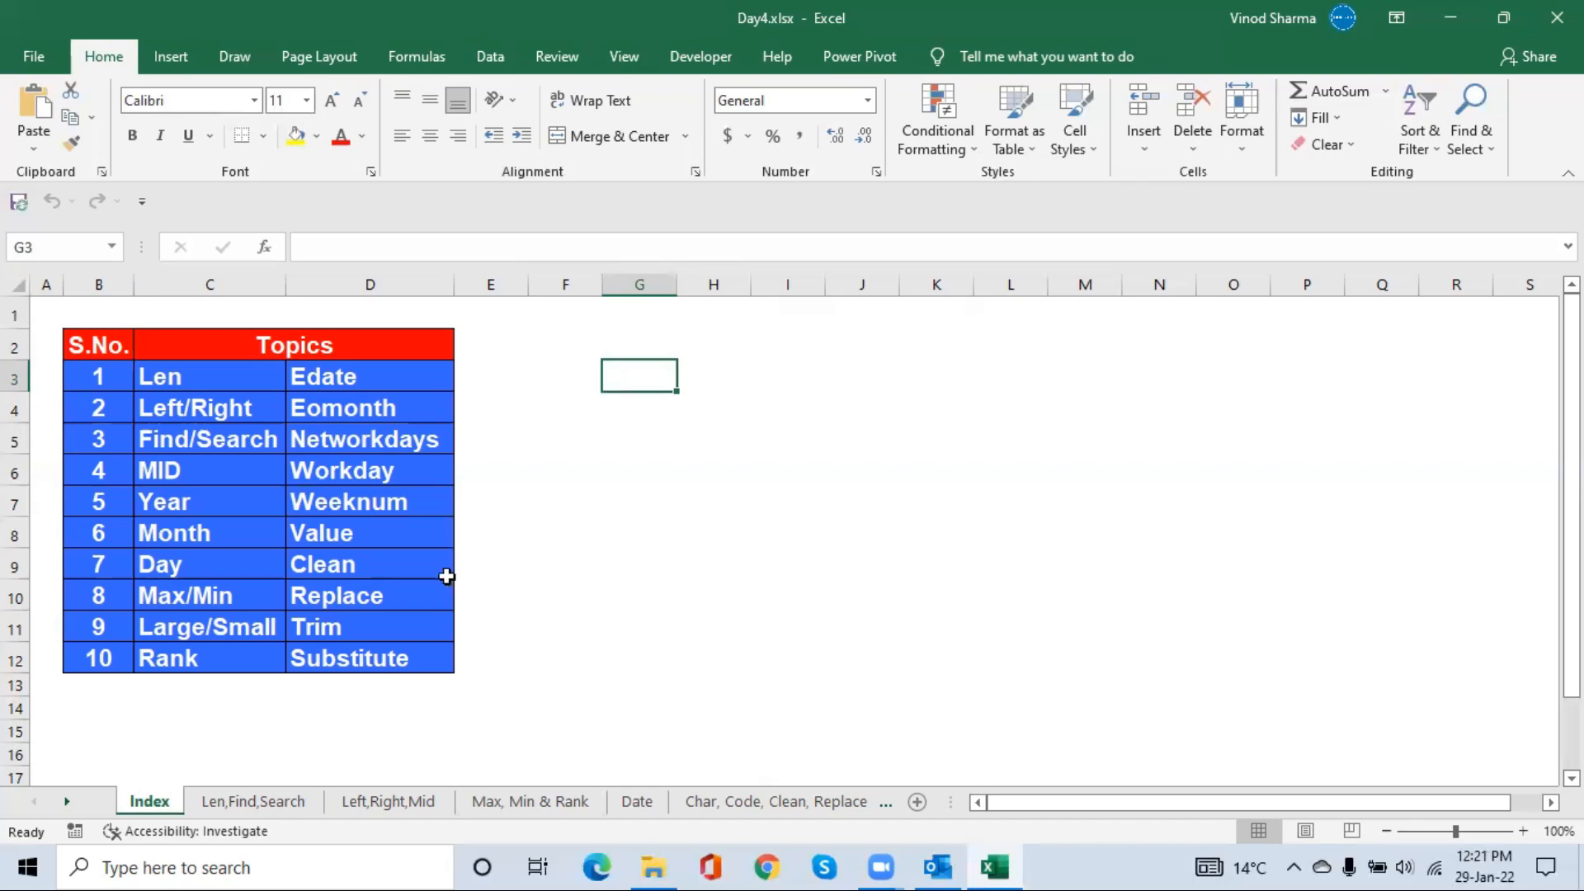
On the Len,Find,Search sheet, clear the existing Len, Find and Search formulas in C5:E13.
{"action": "left_click", "coordinate": [251, 803]}
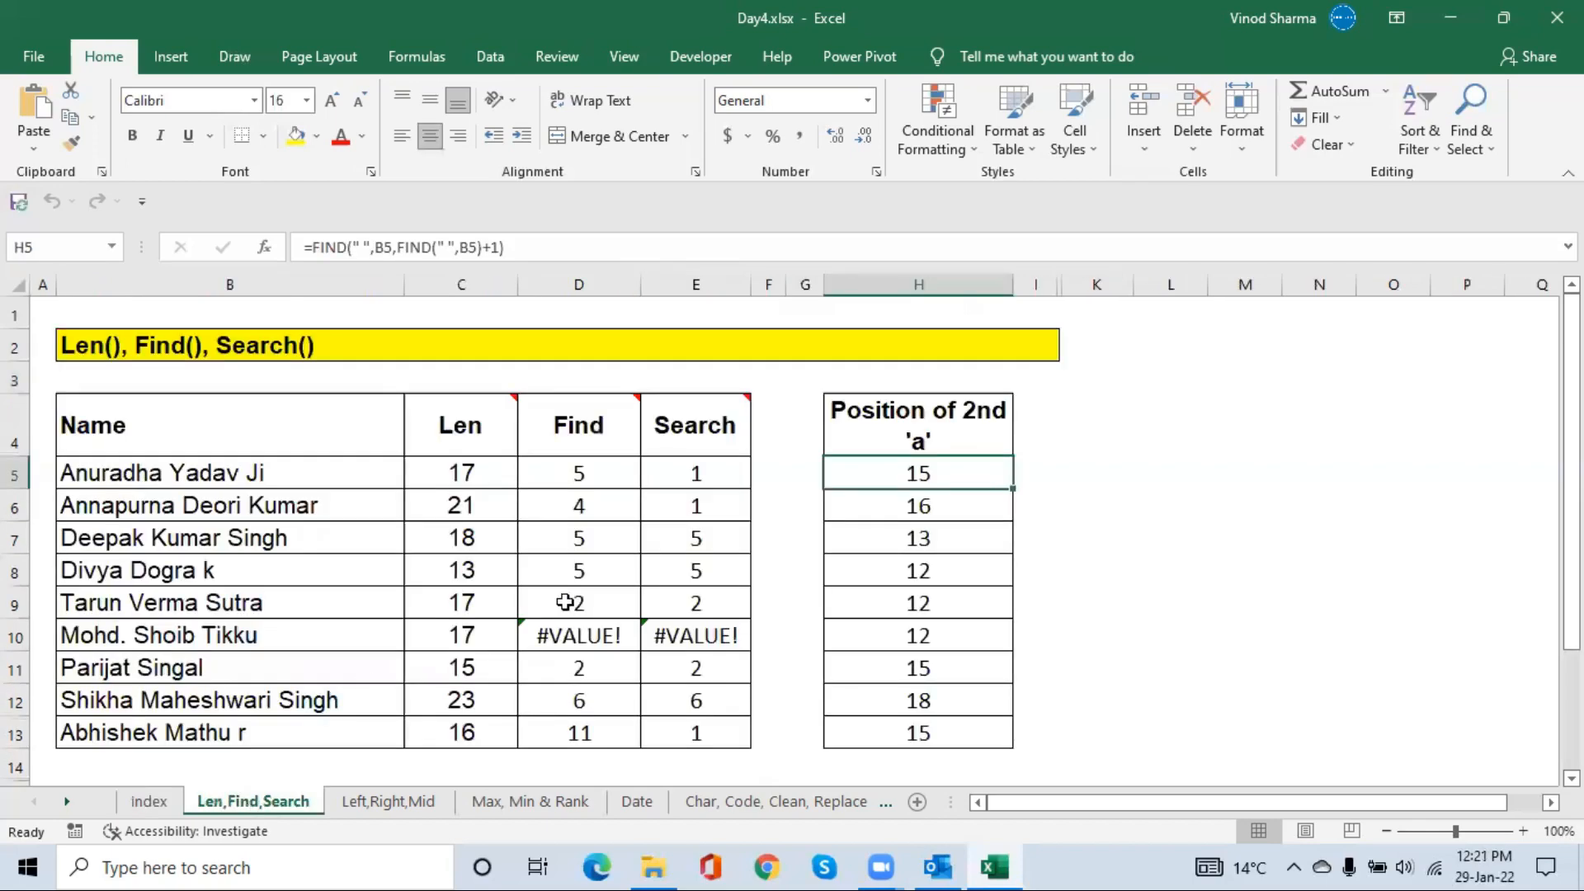
{"action": "left_click", "coordinate": [304, 474]}
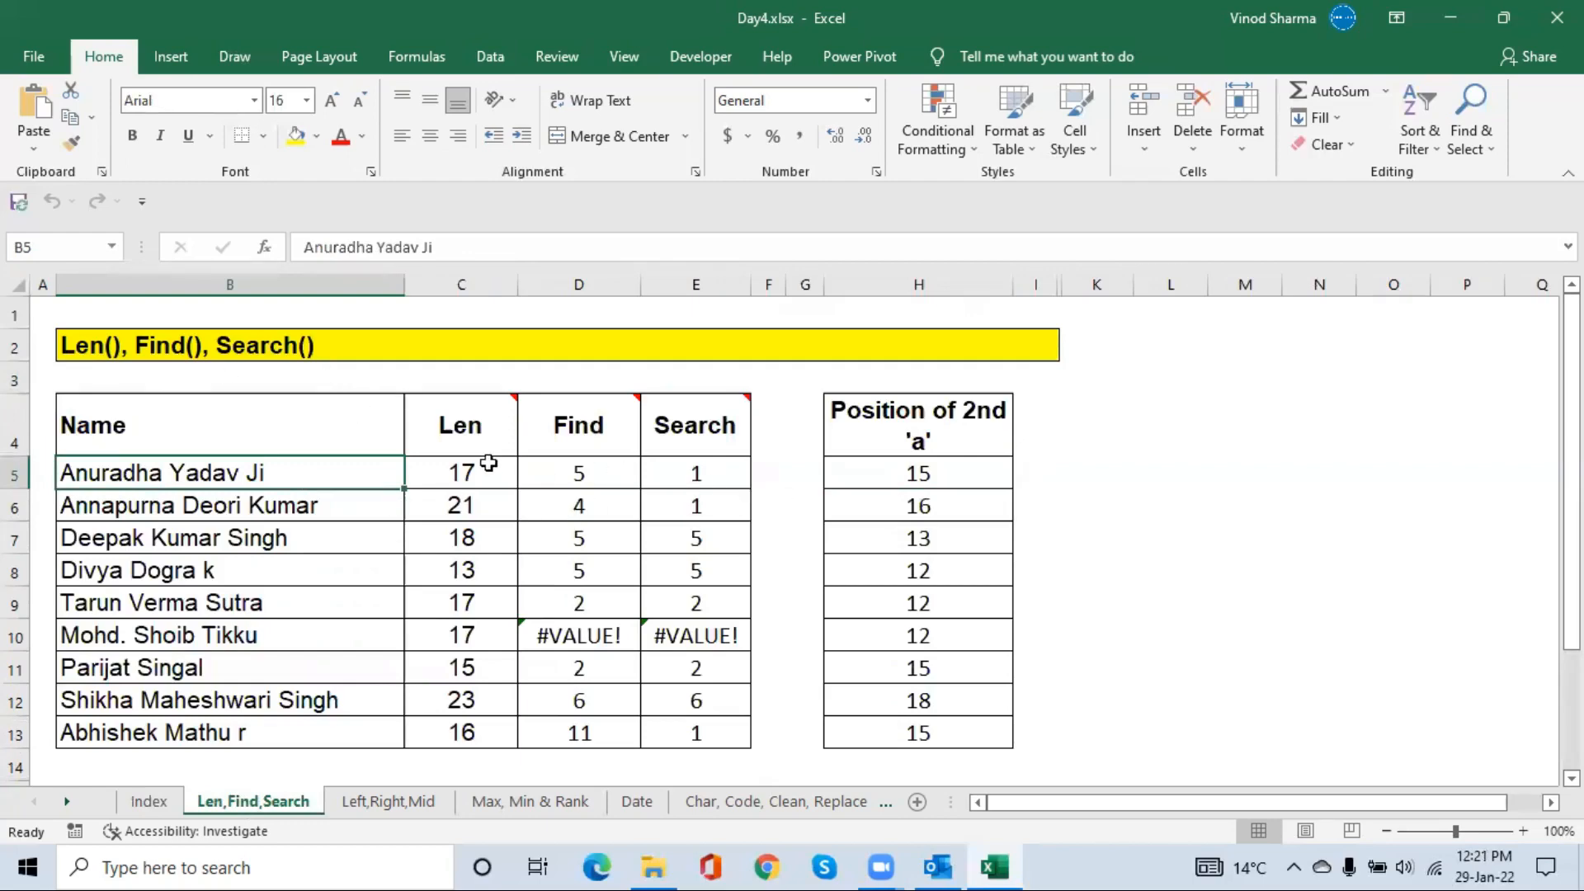
{"action": "left_click", "coordinate": [482, 464]}
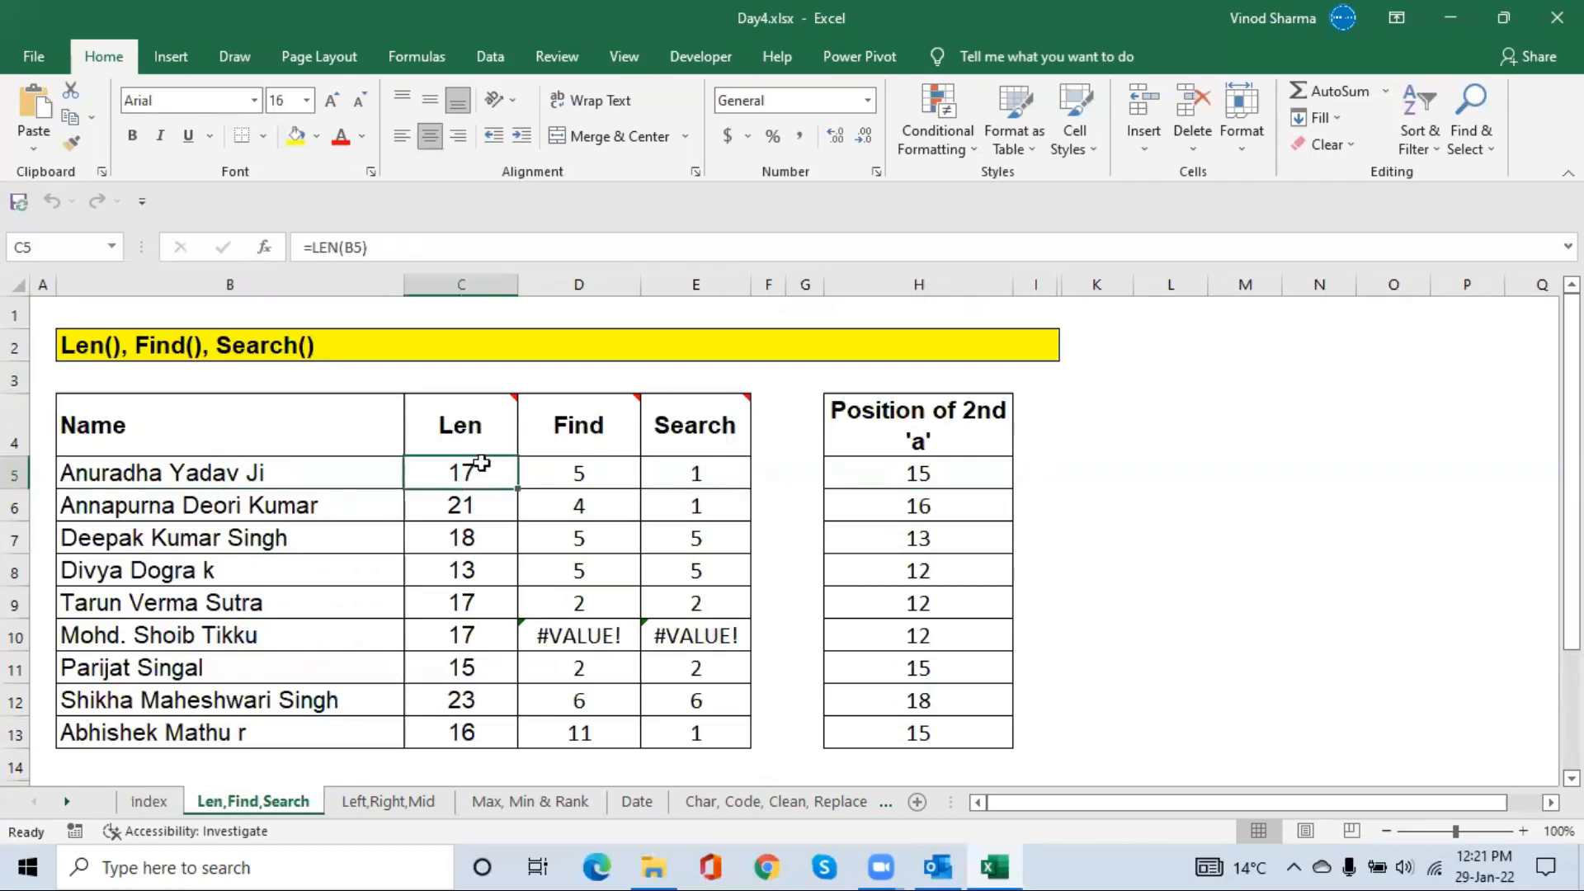
{"action": "key", "text": "shift+Right"}
{"action": "key", "text": "shift+Right"}
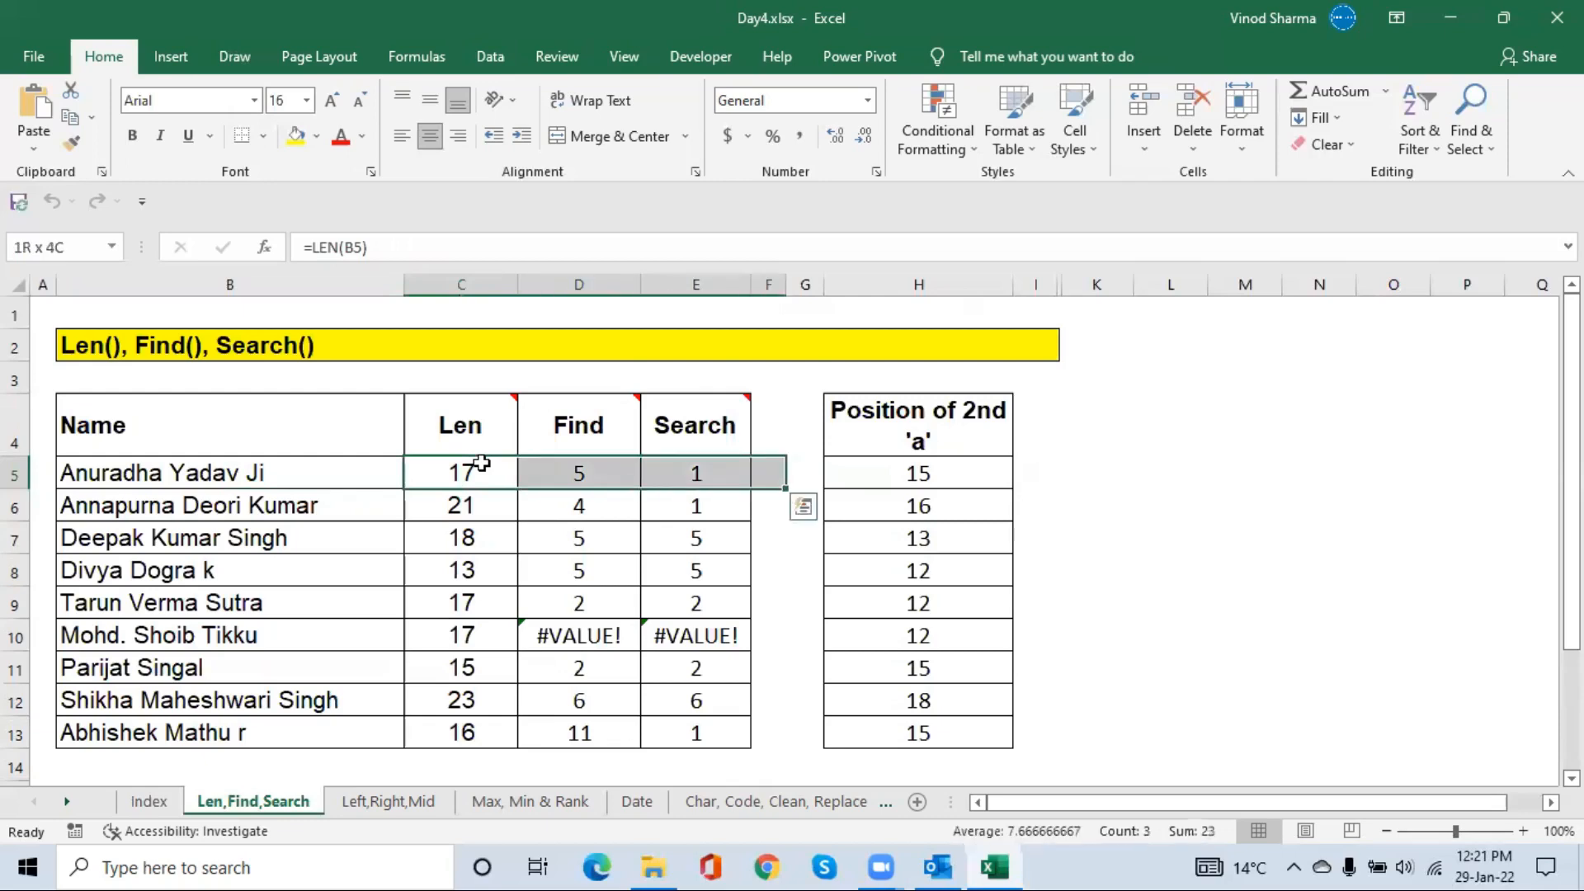
{"action": "key", "text": "shift+Left"}
{"action": "key", "text": "shift+Right"}
{"action": "key", "text": "shift+Down"}
{"action": "key", "text": "shift+Down"}
{"action": "key", "text": "shift+Down"}
{"action": "key", "text": "shift+Down"}
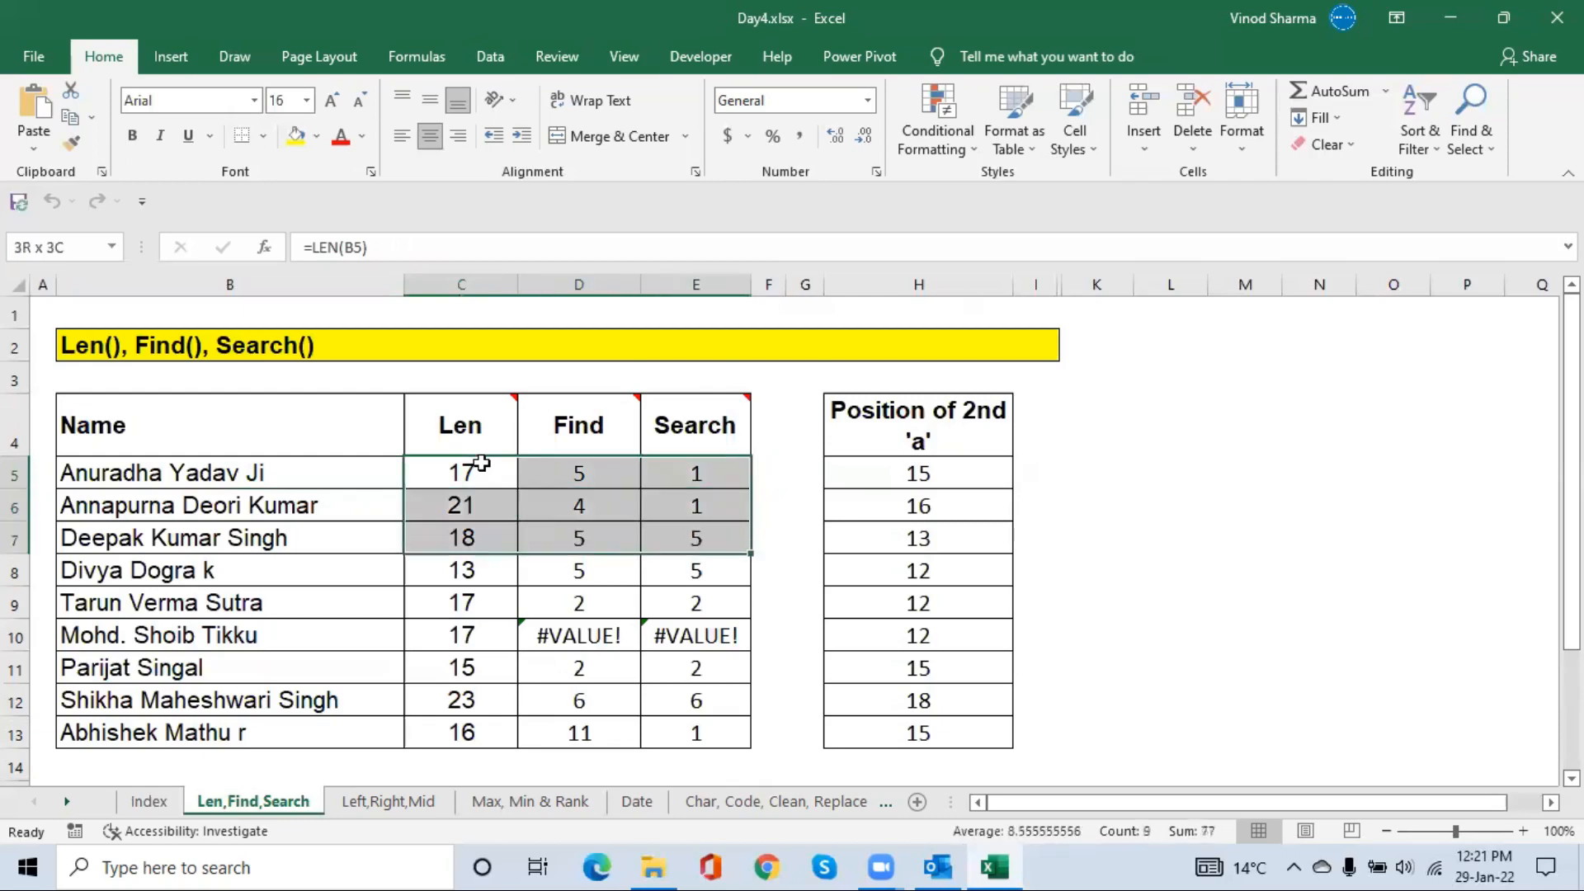
{"action": "key", "text": "shift+Down"}
{"action": "key", "text": "shift+Down"}
{"action": "key", "text": "shift+Down"}
{"action": "key", "text": "shift+Down"}
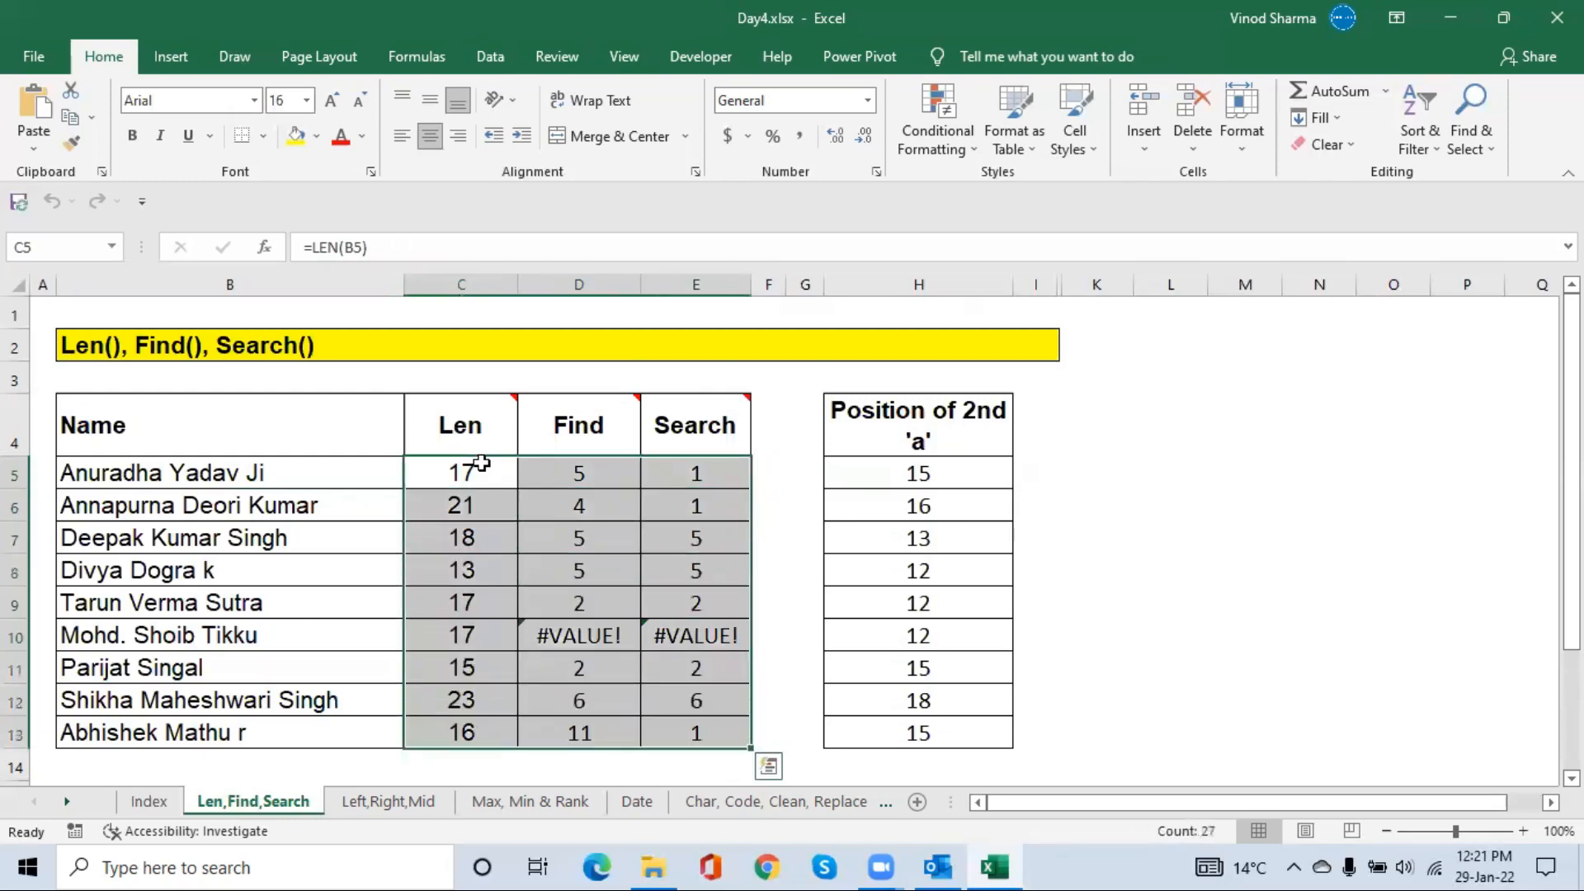
{"action": "key", "text": "Delete"}
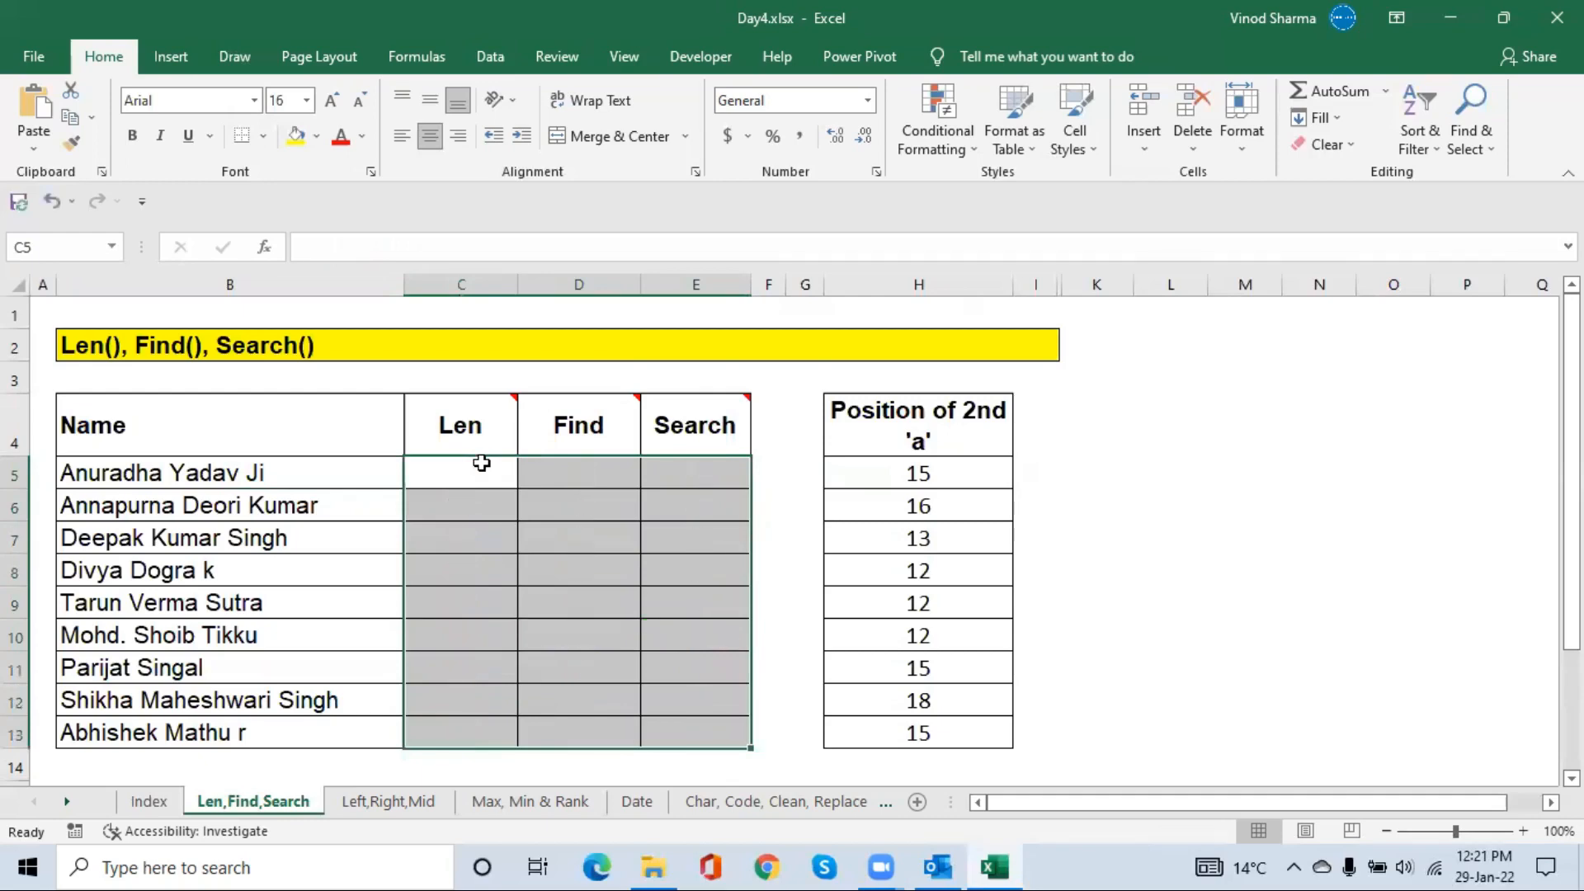
{"action": "key", "text": "Left"}
{"action": "key", "text": "Right"}
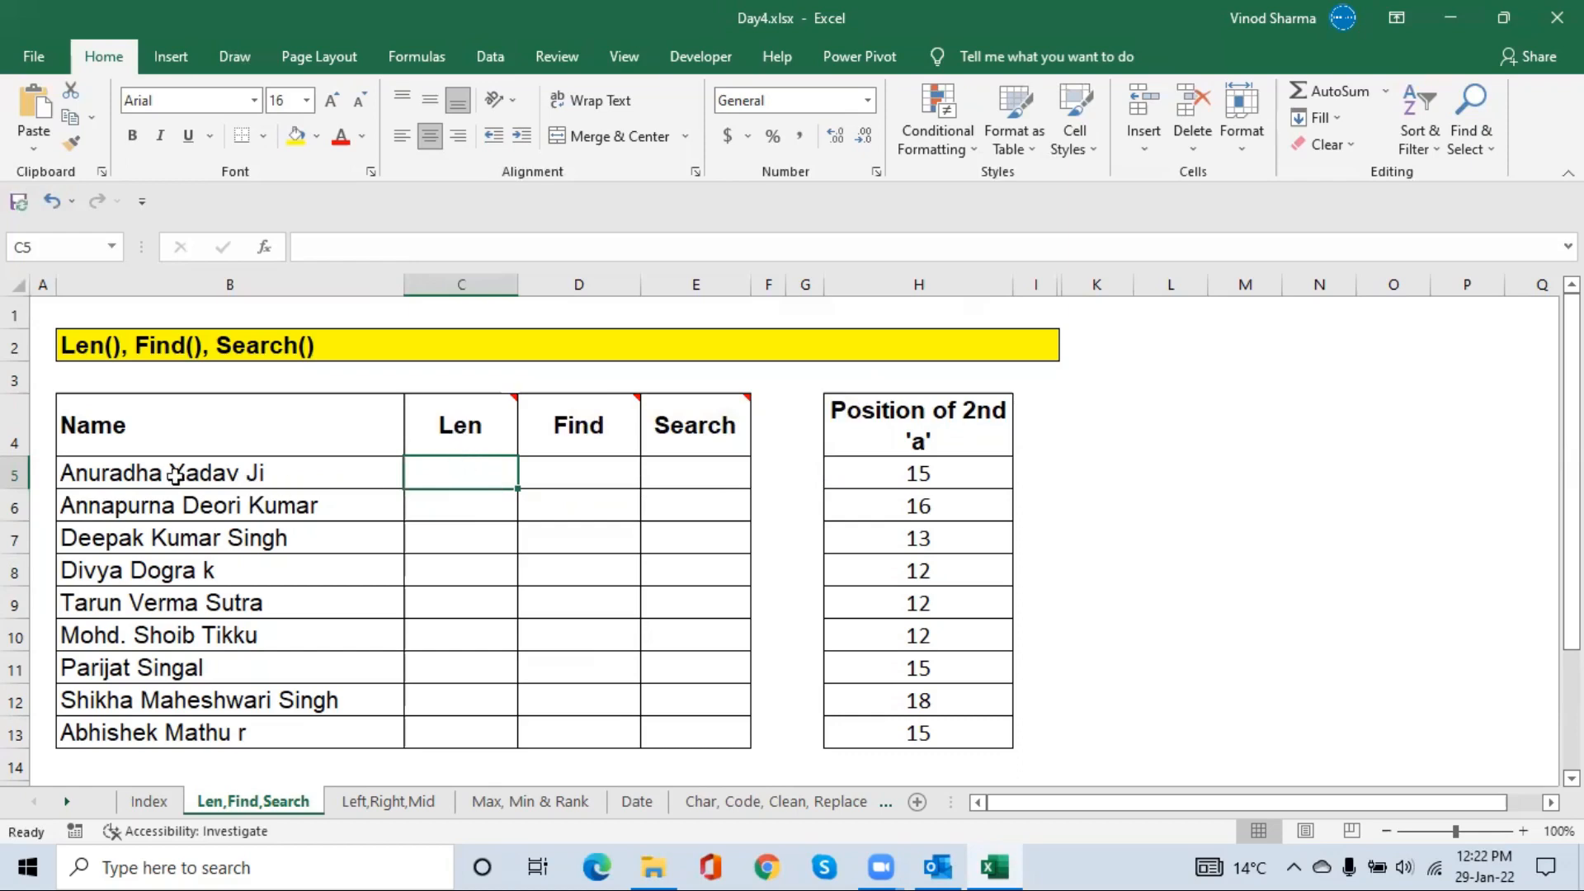
Enter =LEN(B5) in cell C5 to count the characters of the first name.
{"action": "left_click", "coordinate": [140, 474]}
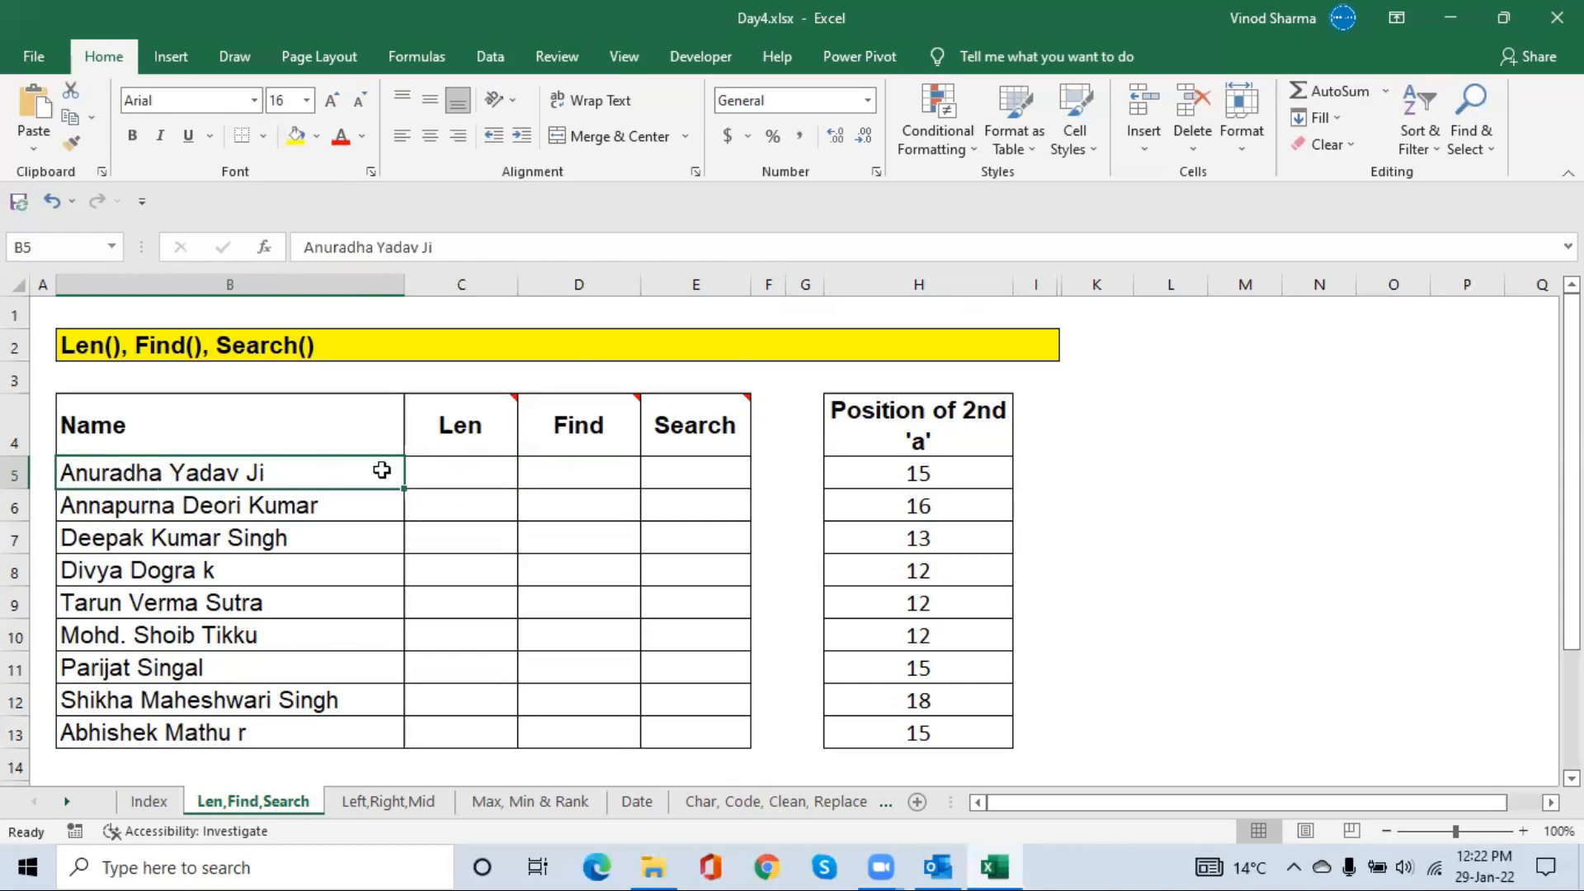
{"action": "left_click", "coordinate": [476, 484]}
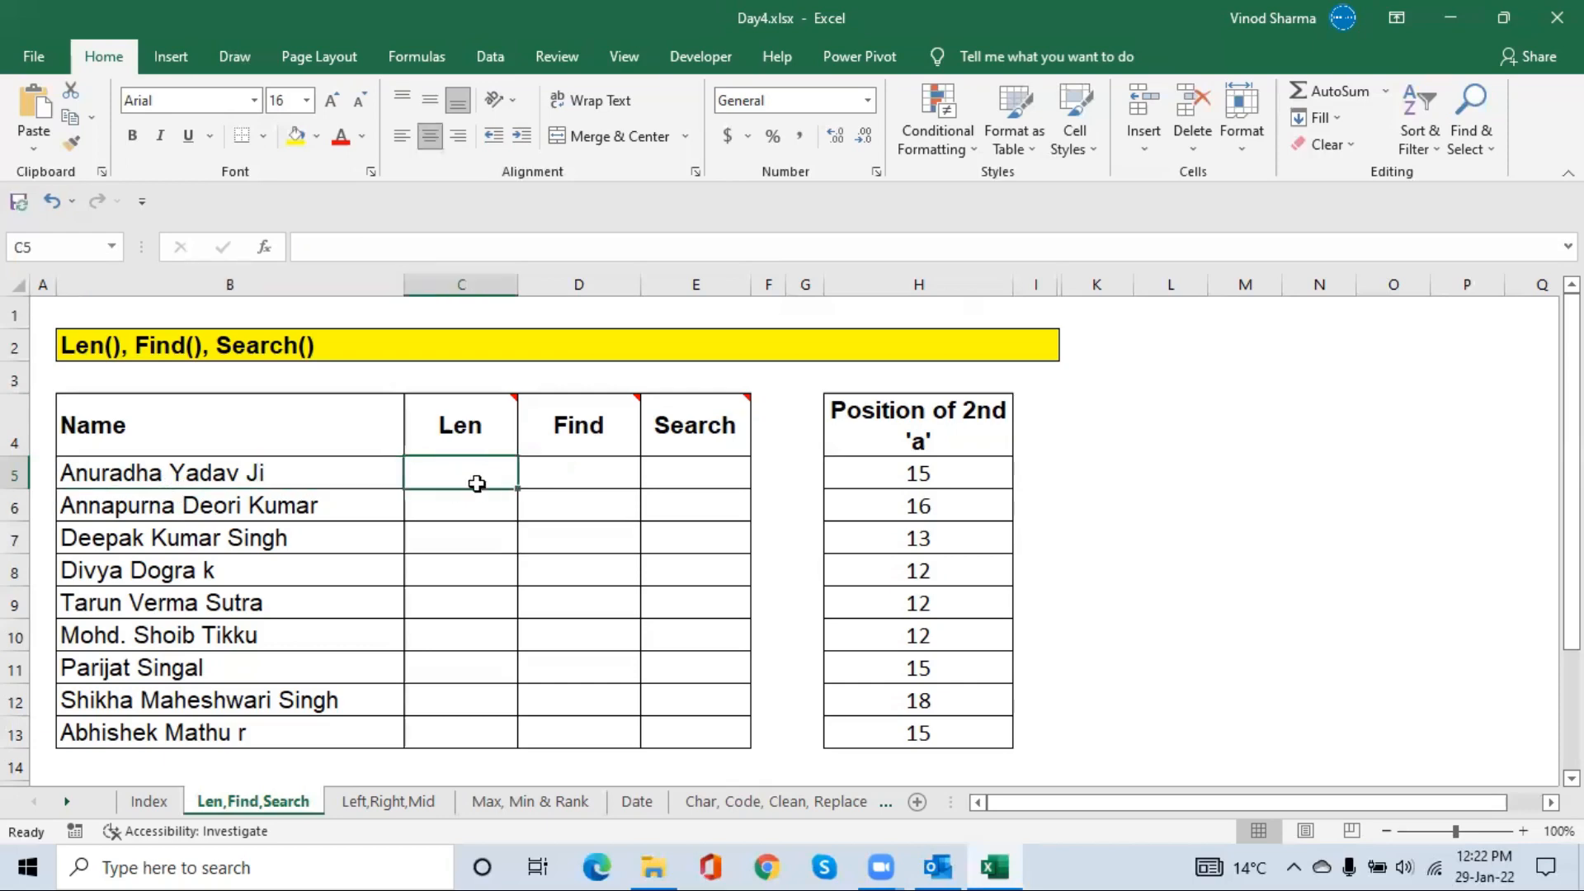
{"action": "type", "text": "=le"}
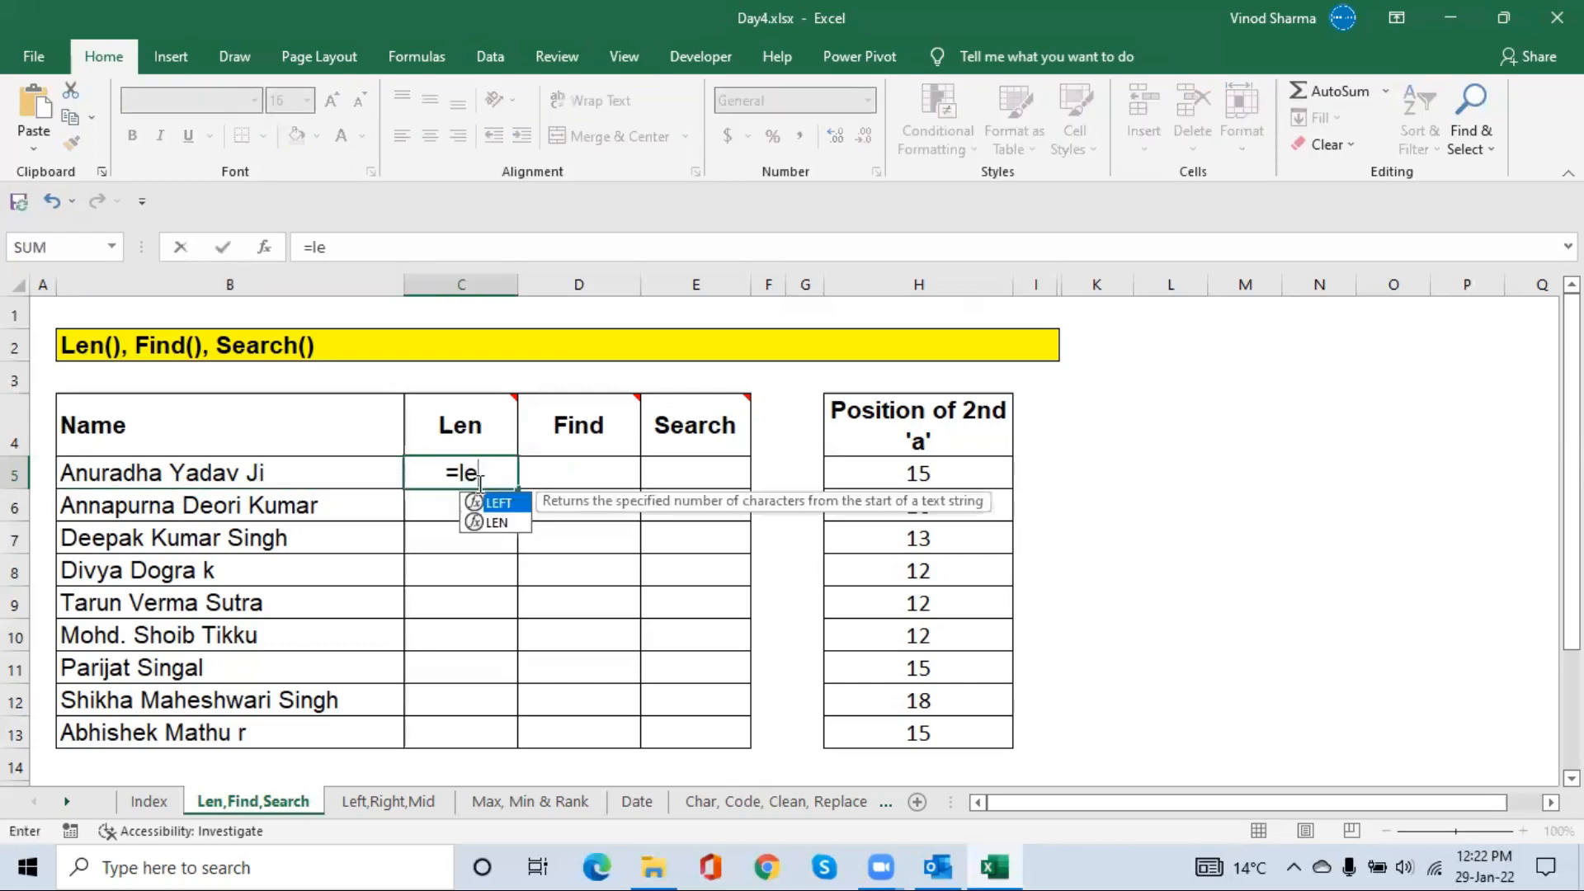
{"action": "key", "text": "Down"}
{"action": "key", "text": "Tab"}
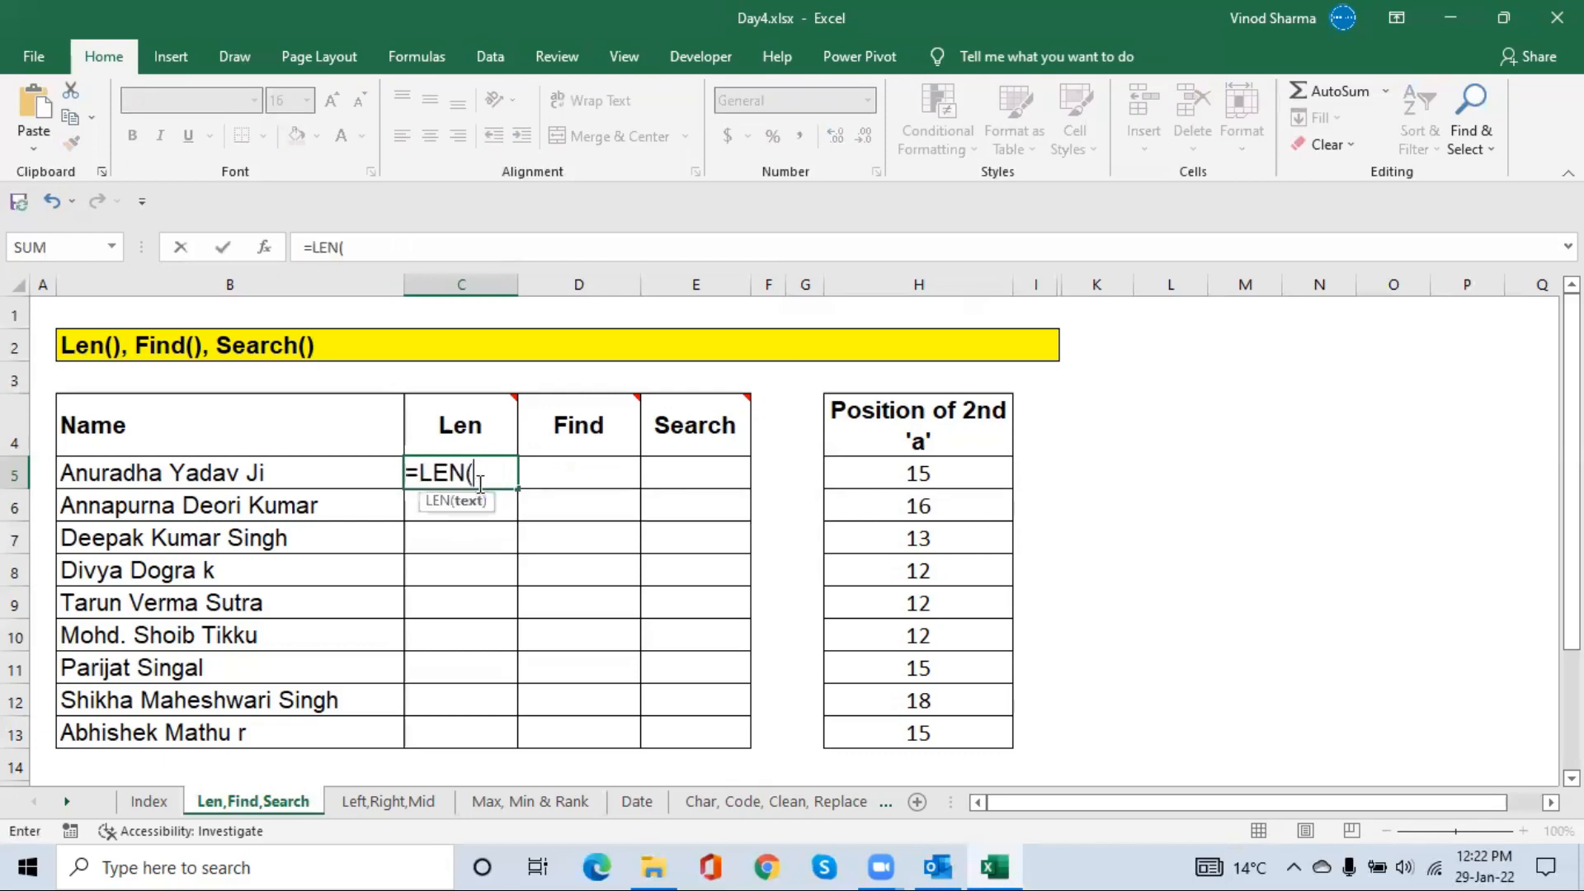
{"action": "key", "text": "Left"}
{"action": "key", "text": "Left"}
{"action": "key", "text": "Right"}
{"action": "key", "text": "ctrl+Return"}
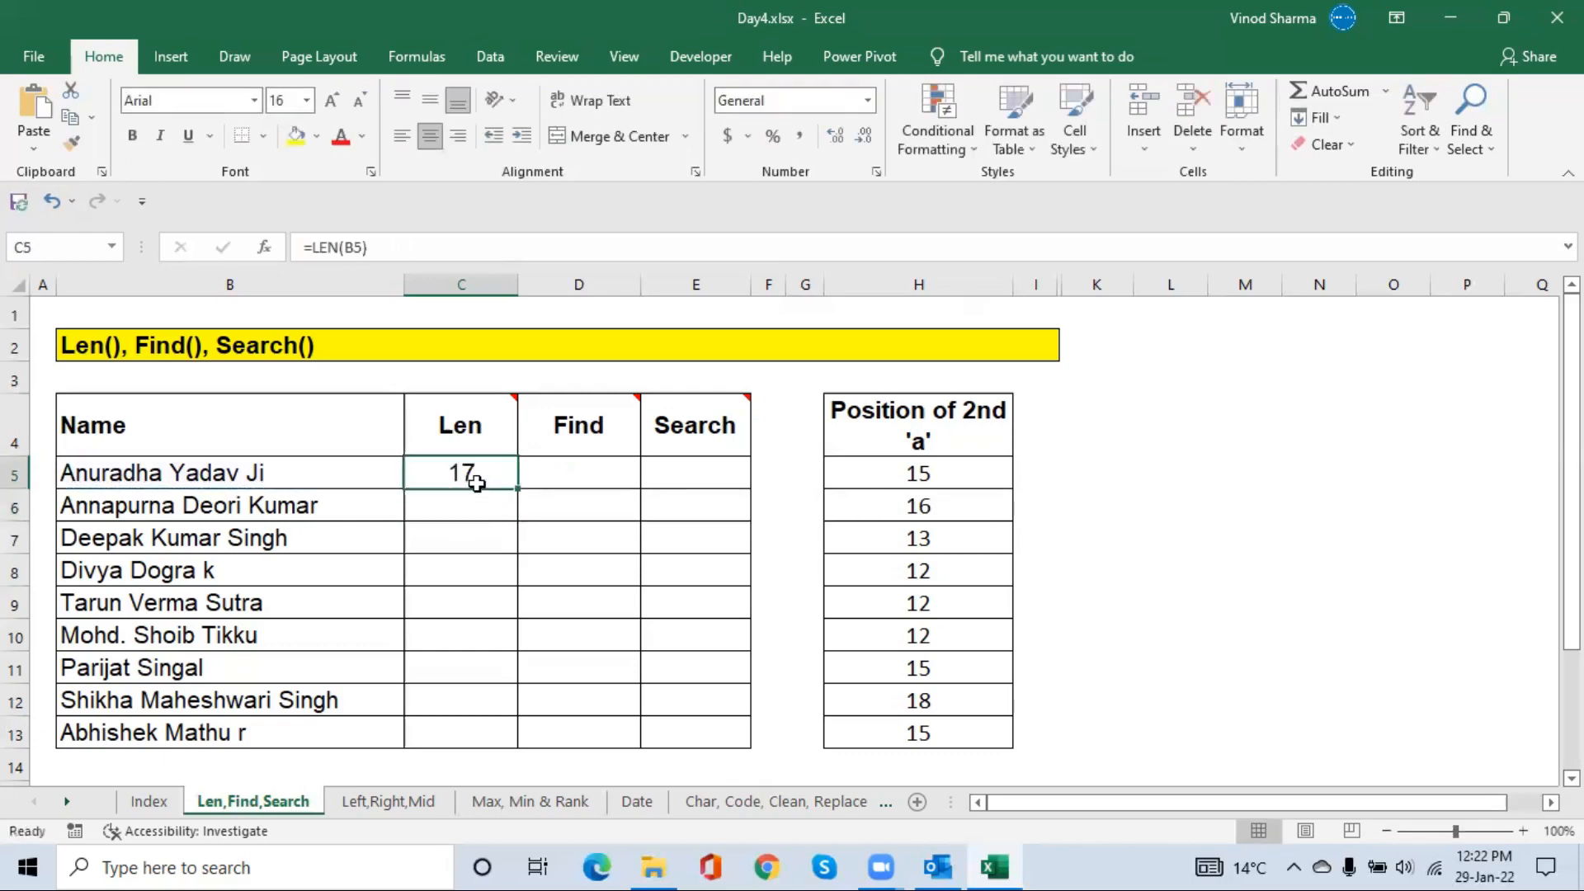
Fill the LEN formula from C5 down through C13 for all the names.
{"action": "key", "text": "shift+Down"}
{"action": "key", "text": "shift+Down"}
{"action": "key", "text": "shift+Down"}
{"action": "key", "text": "shift+Down"}
{"action": "key", "text": "shift+Down"}
{"action": "key", "text": "shift+Down"}
{"action": "key", "text": "shift+Down"}
{"action": "key", "text": "shift+Down"}
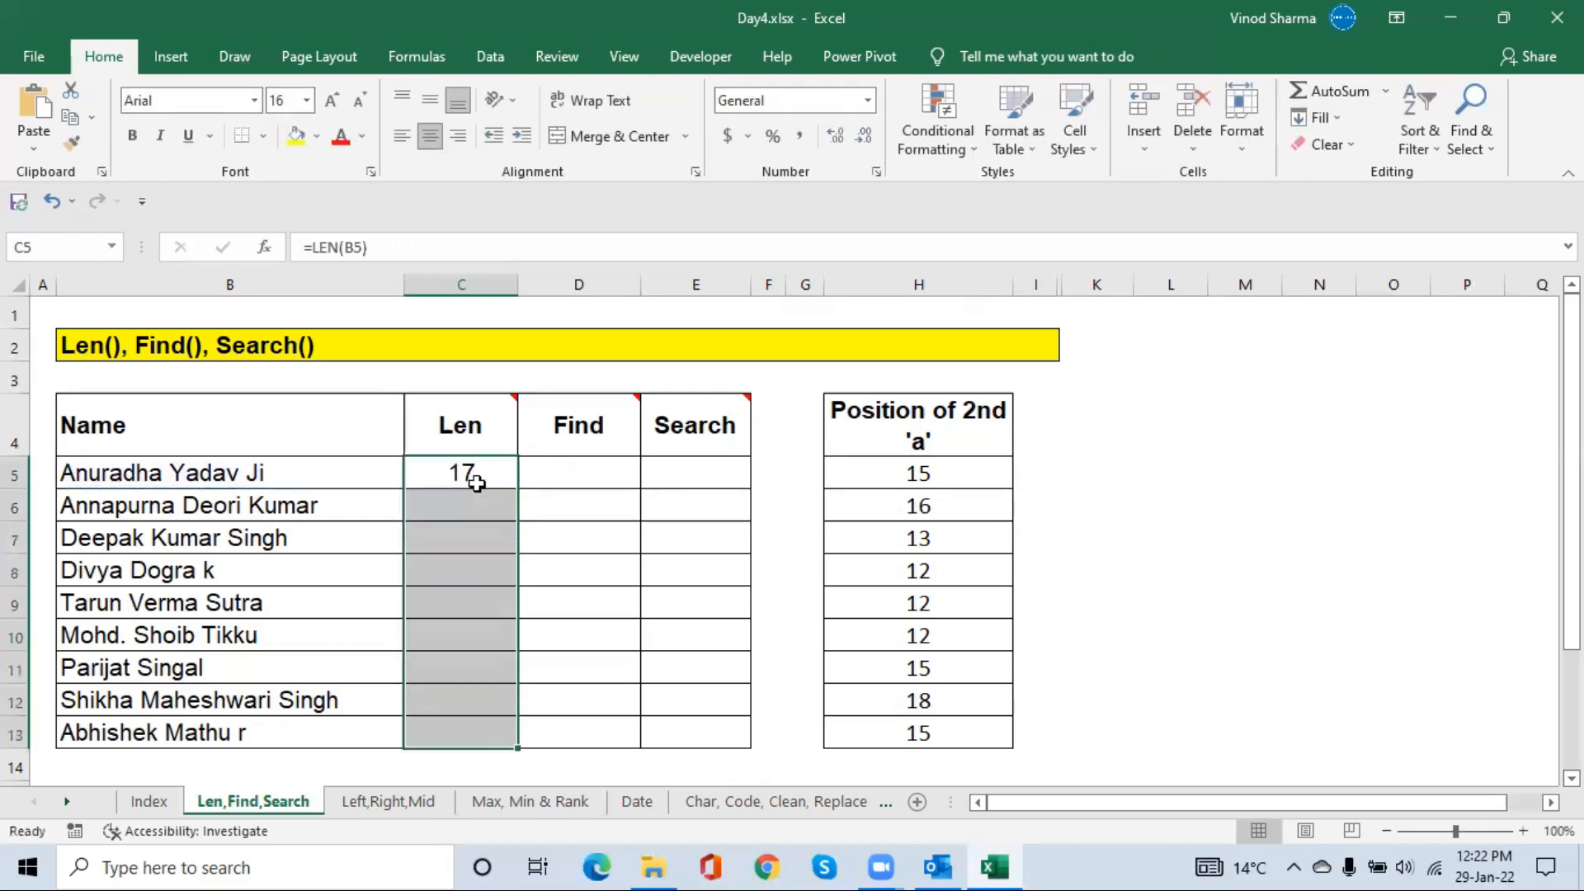
{"action": "key", "text": "ctrl+d"}
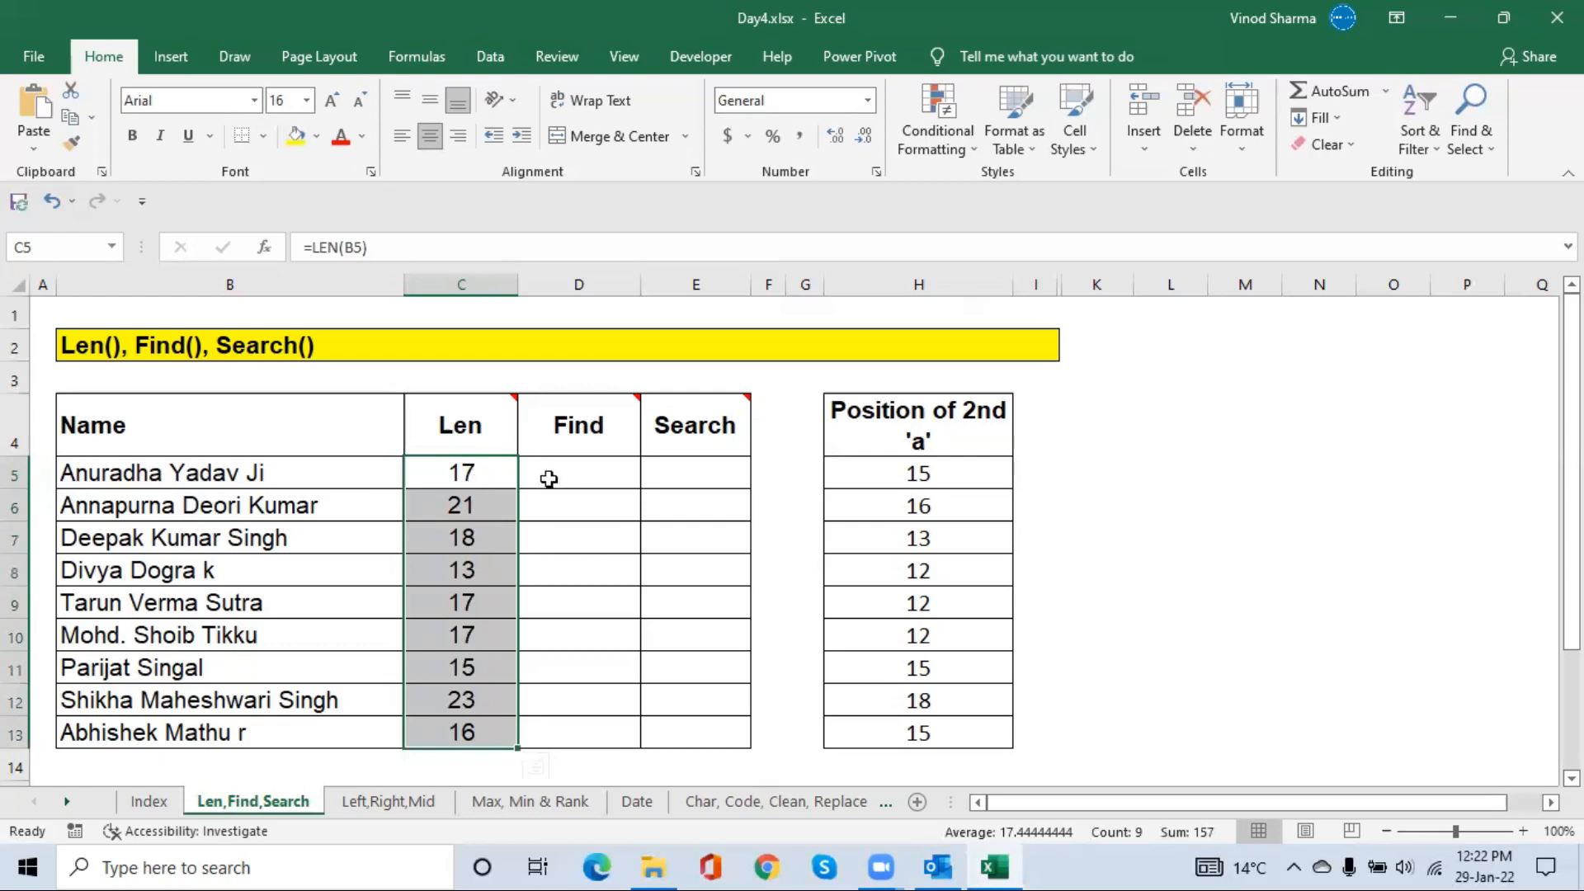
{"action": "left_click", "coordinate": [479, 468]}
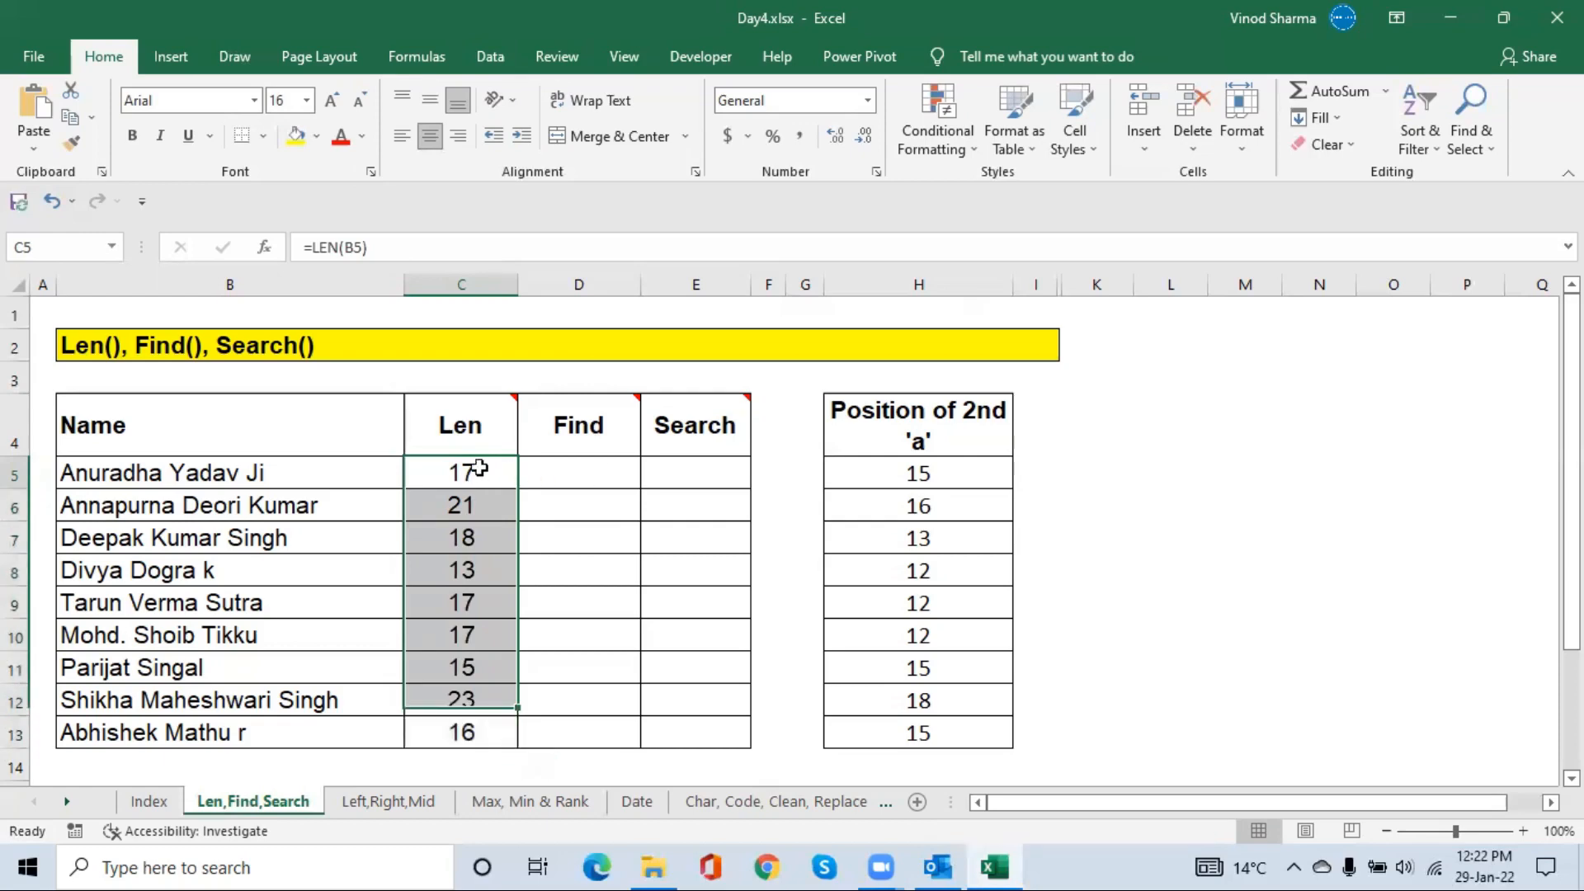
Enter =FIND(" ",B5) in cell D5 to locate the first space in the name.
{"action": "left_click", "coordinate": [581, 476]}
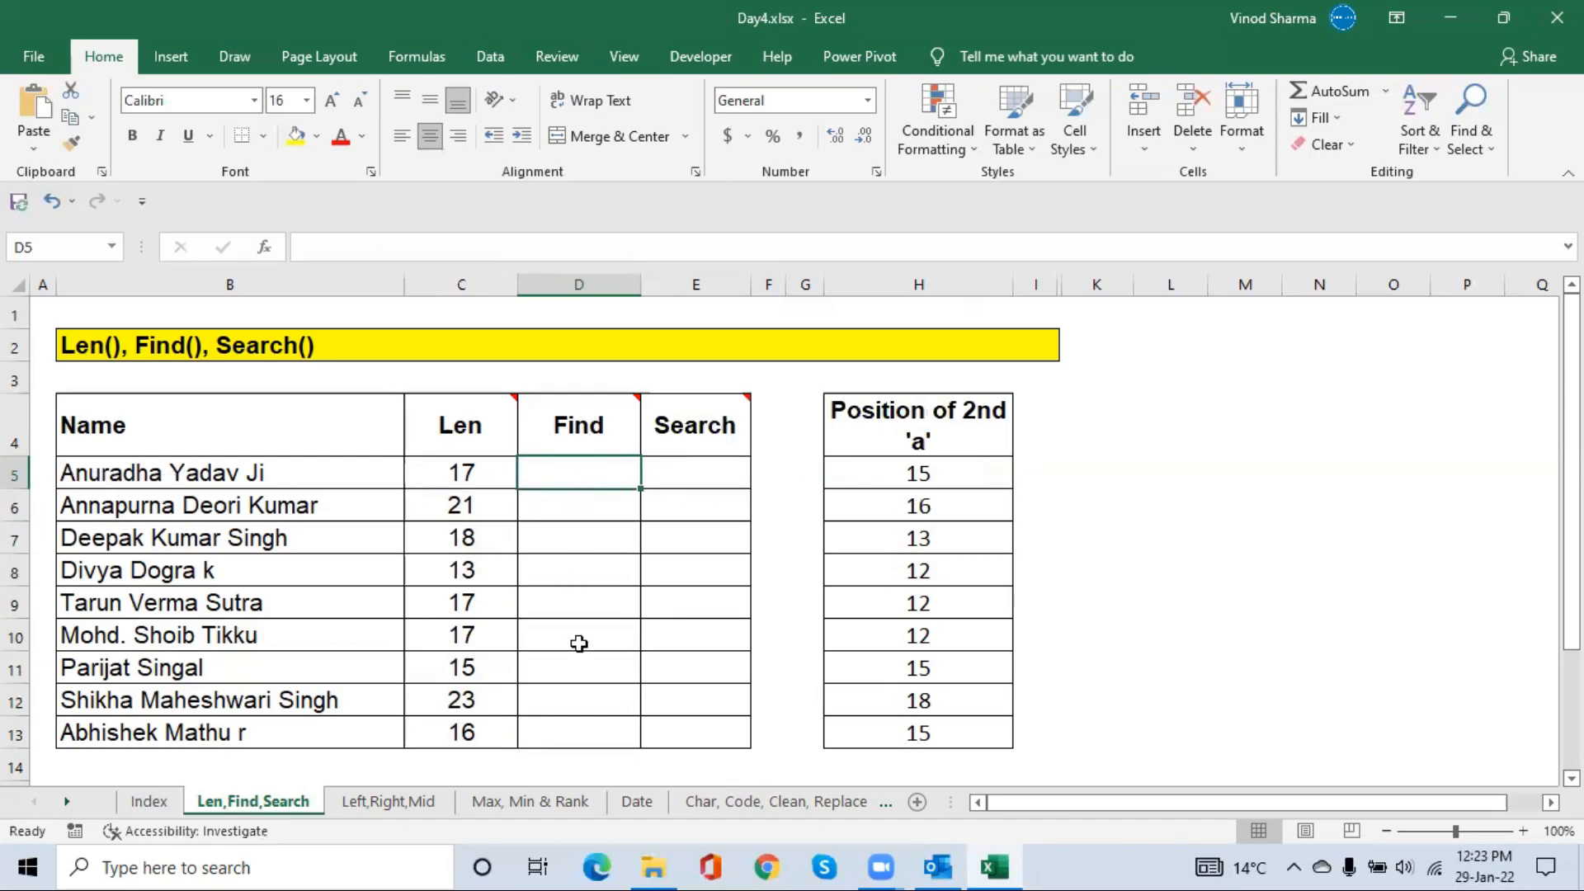
{"action": "type", "text": "=fin"}
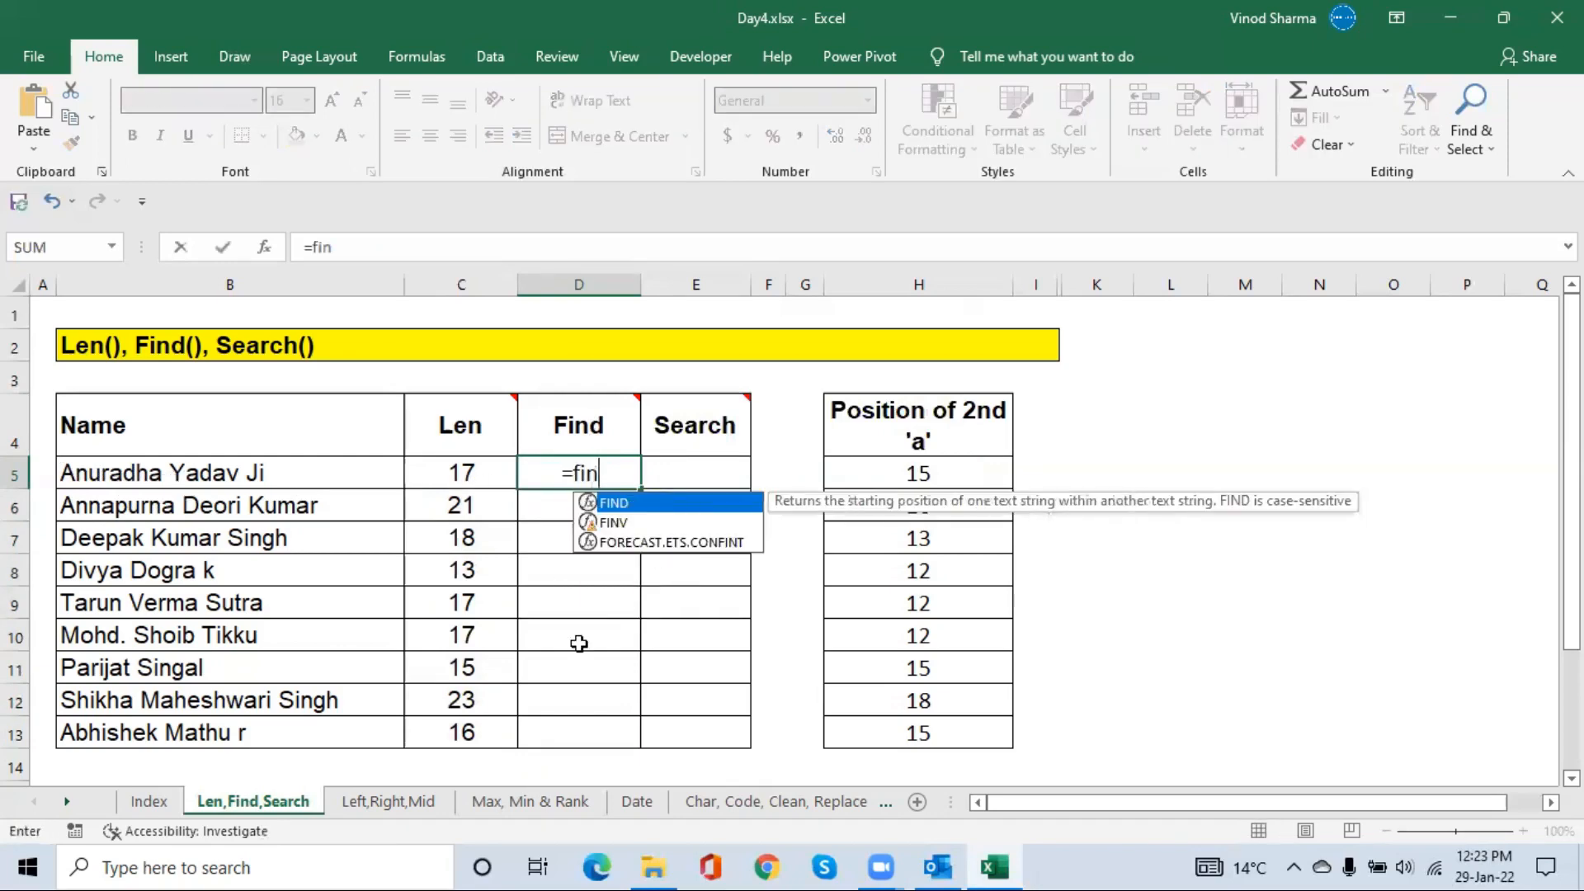
{"action": "key", "text": "Tab"}
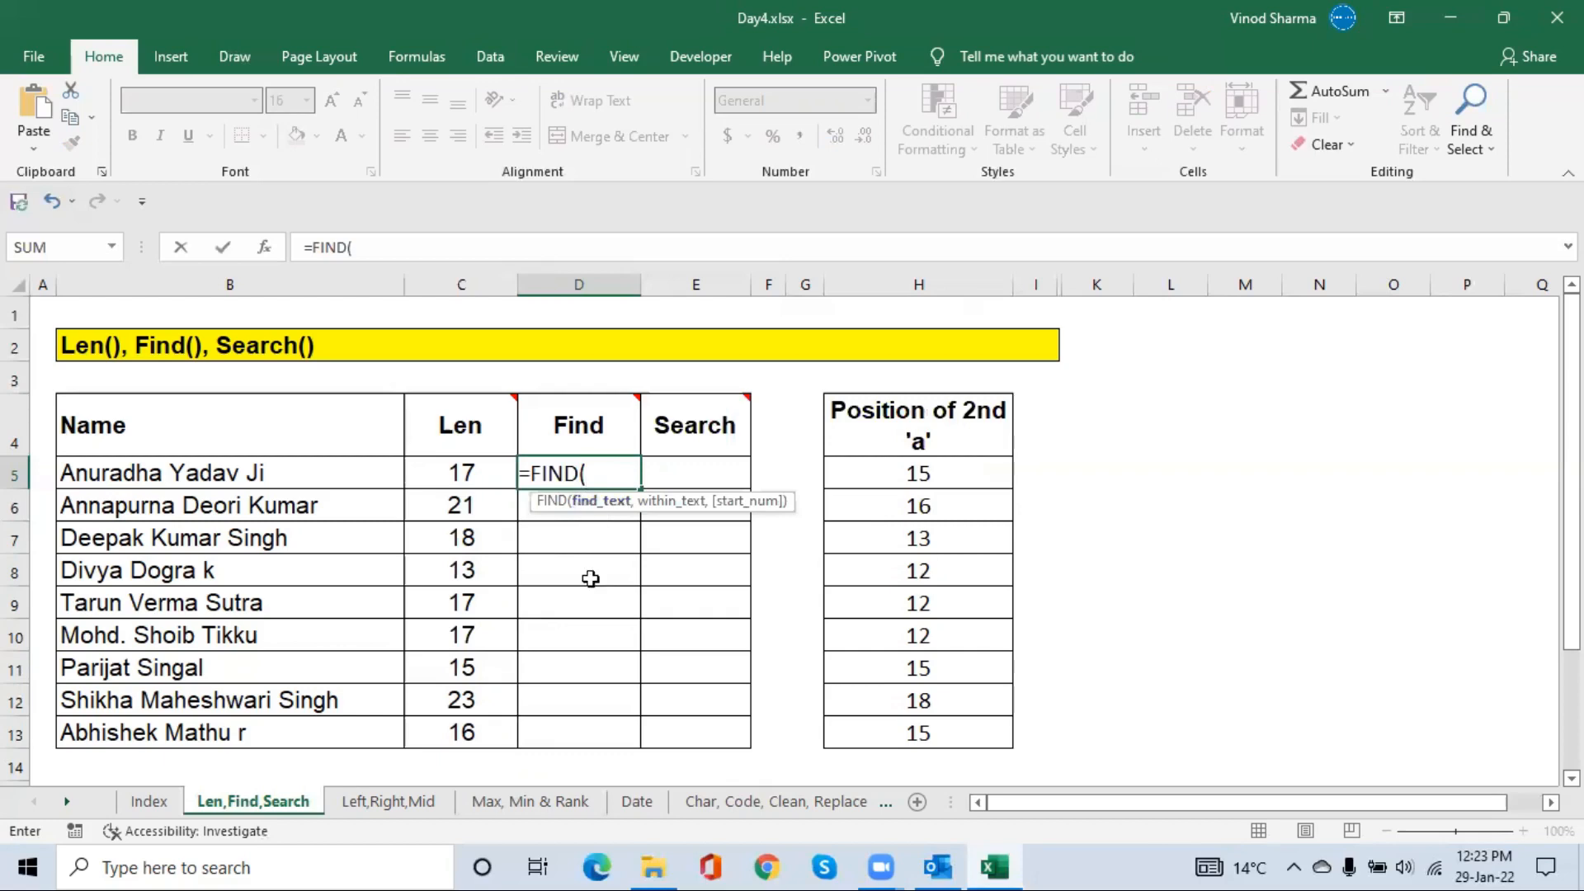
{"action": "type", "text": "\" \","}
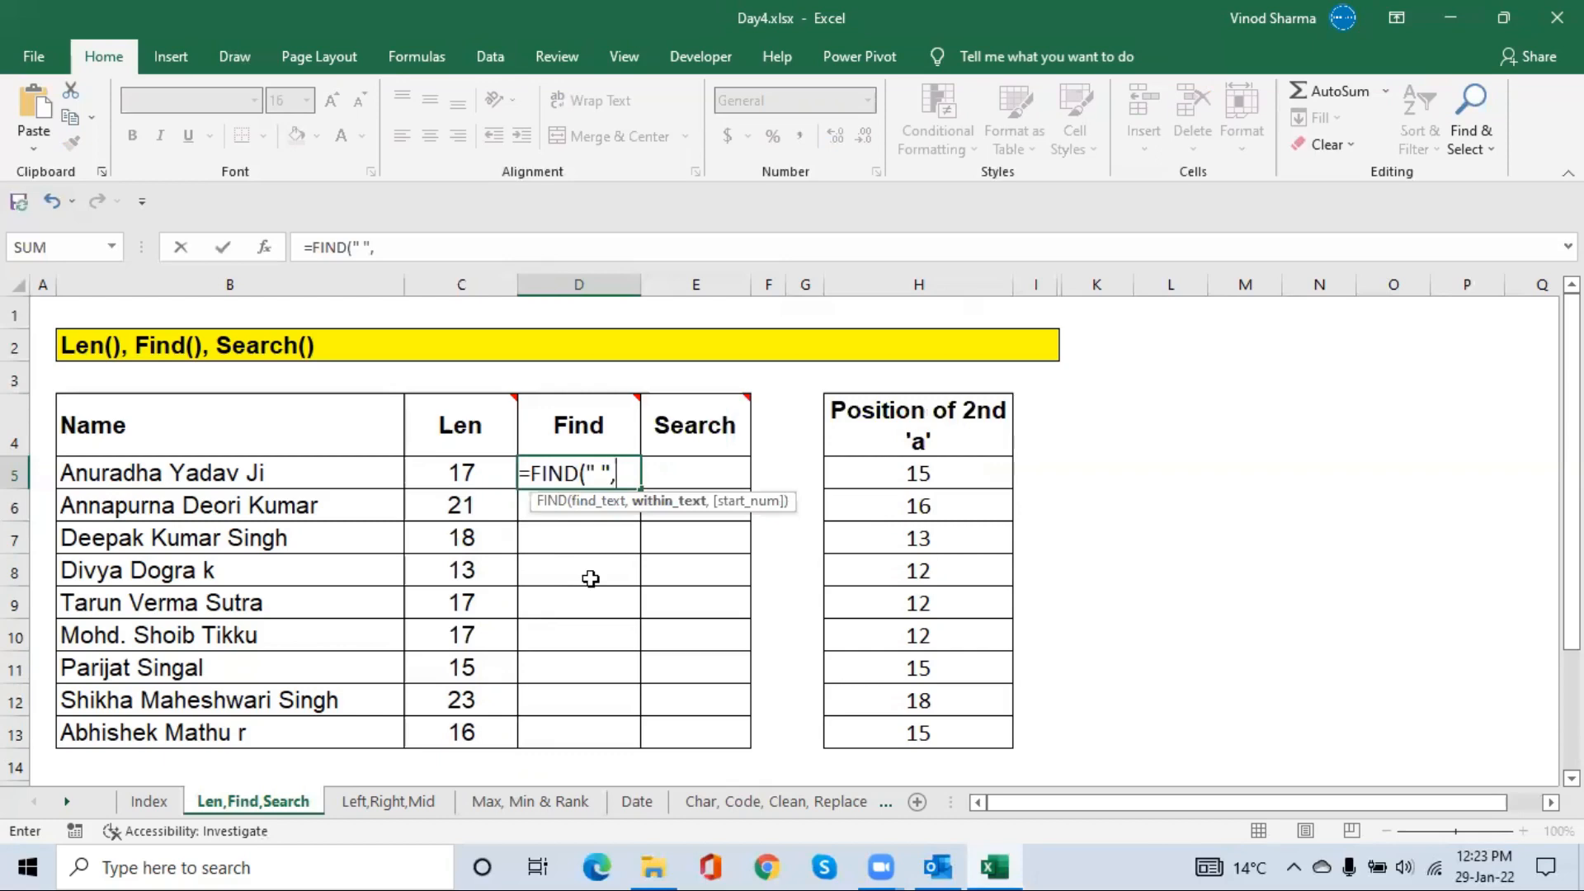
{"action": "key", "text": "Left"}
{"action": "key", "text": "Left"}
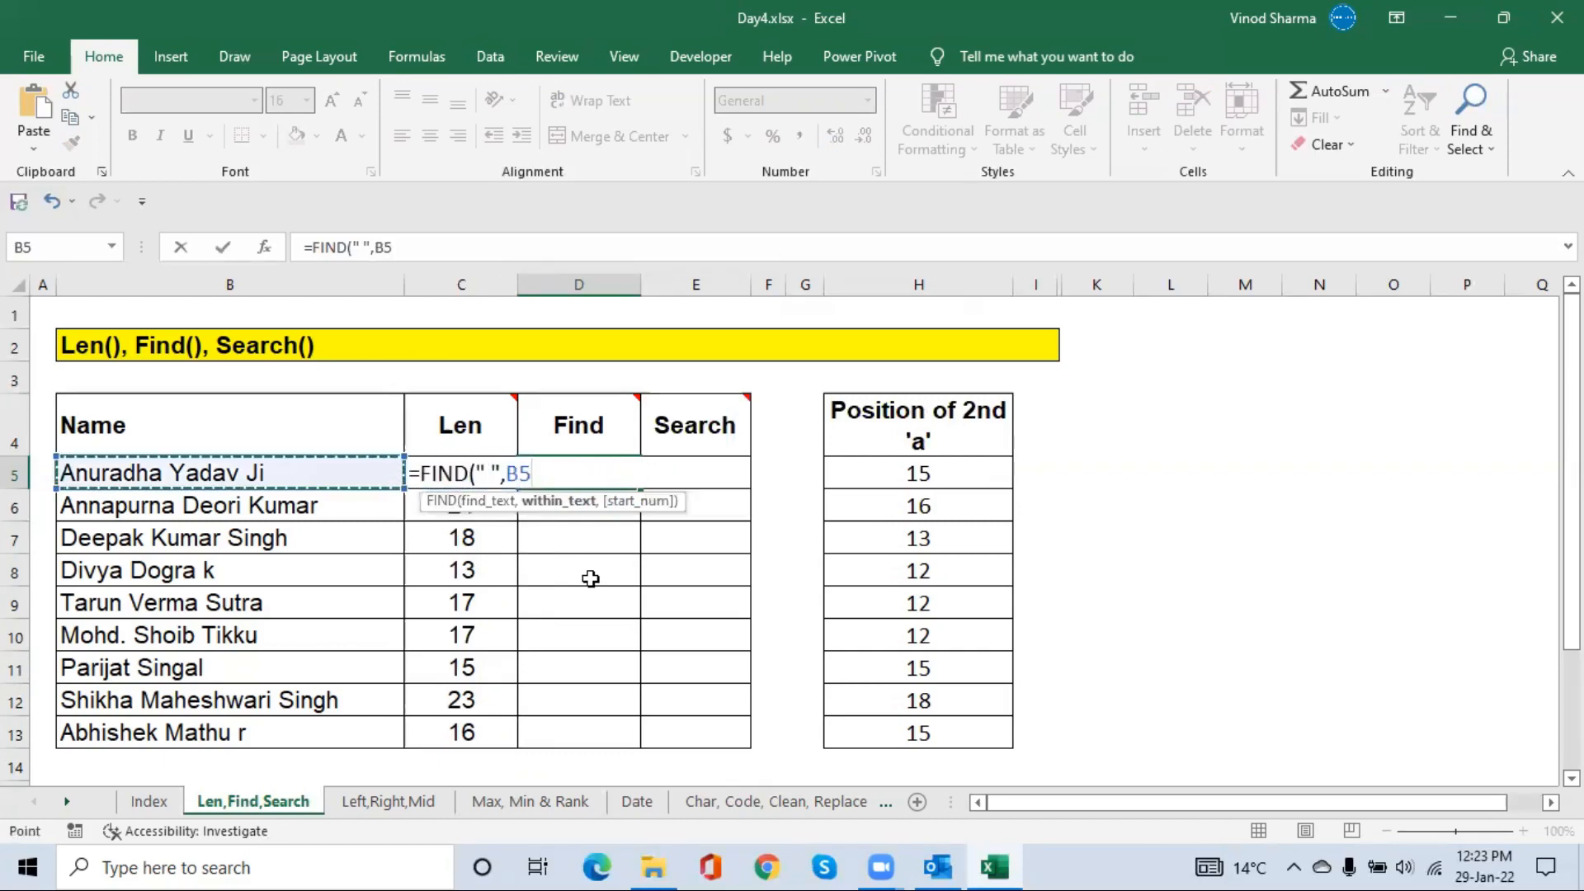
{"action": "type", "text": ","}
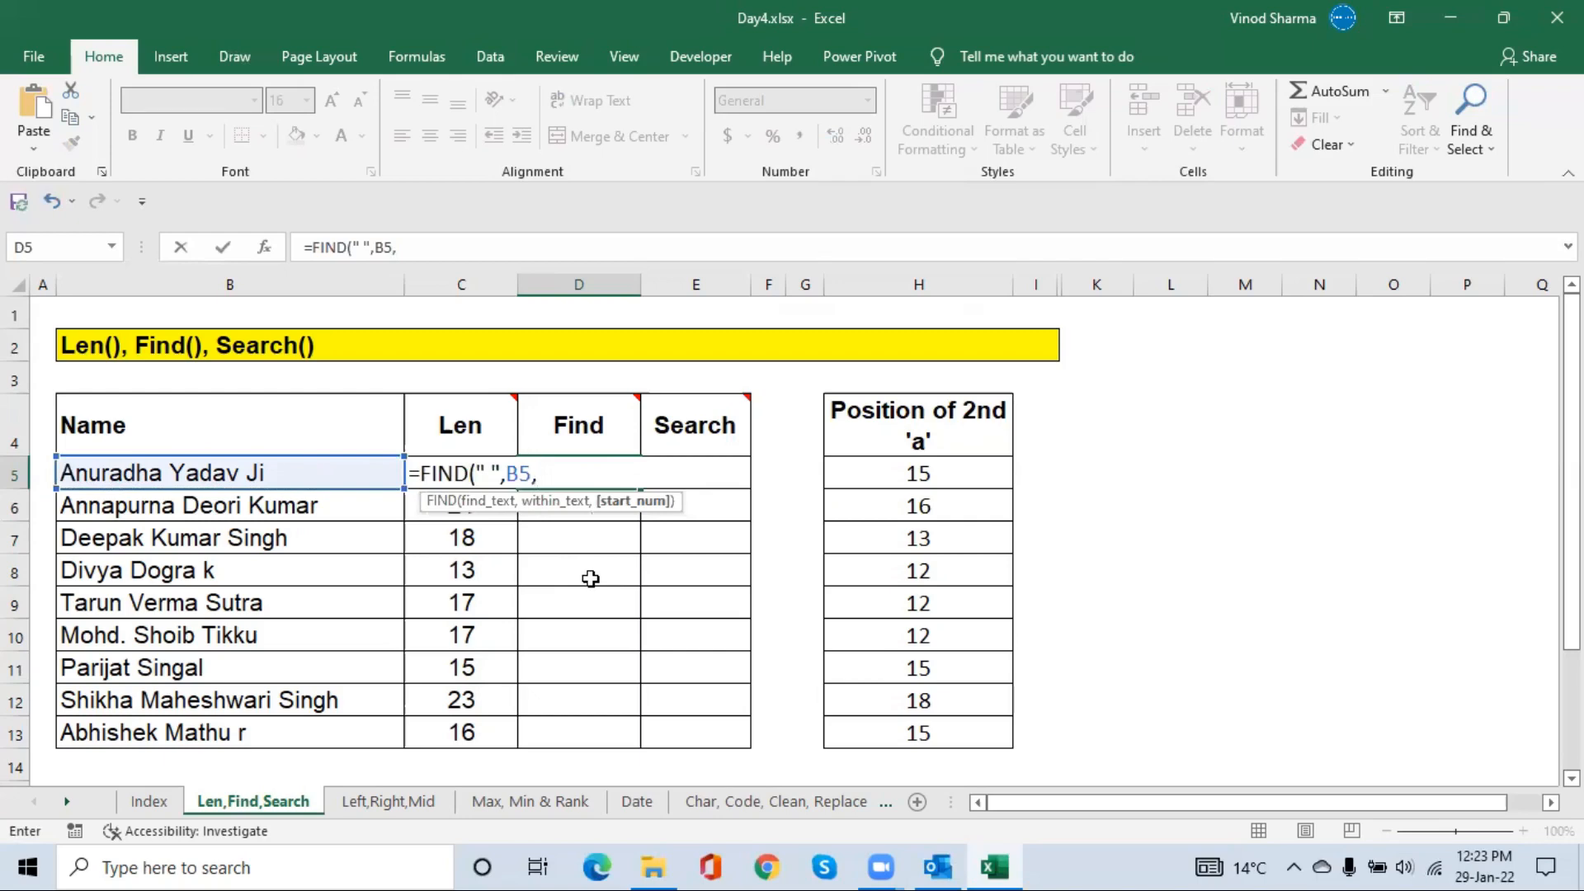
{"action": "key", "text": "BackSpace"}
{"action": "type", "text": ")"}
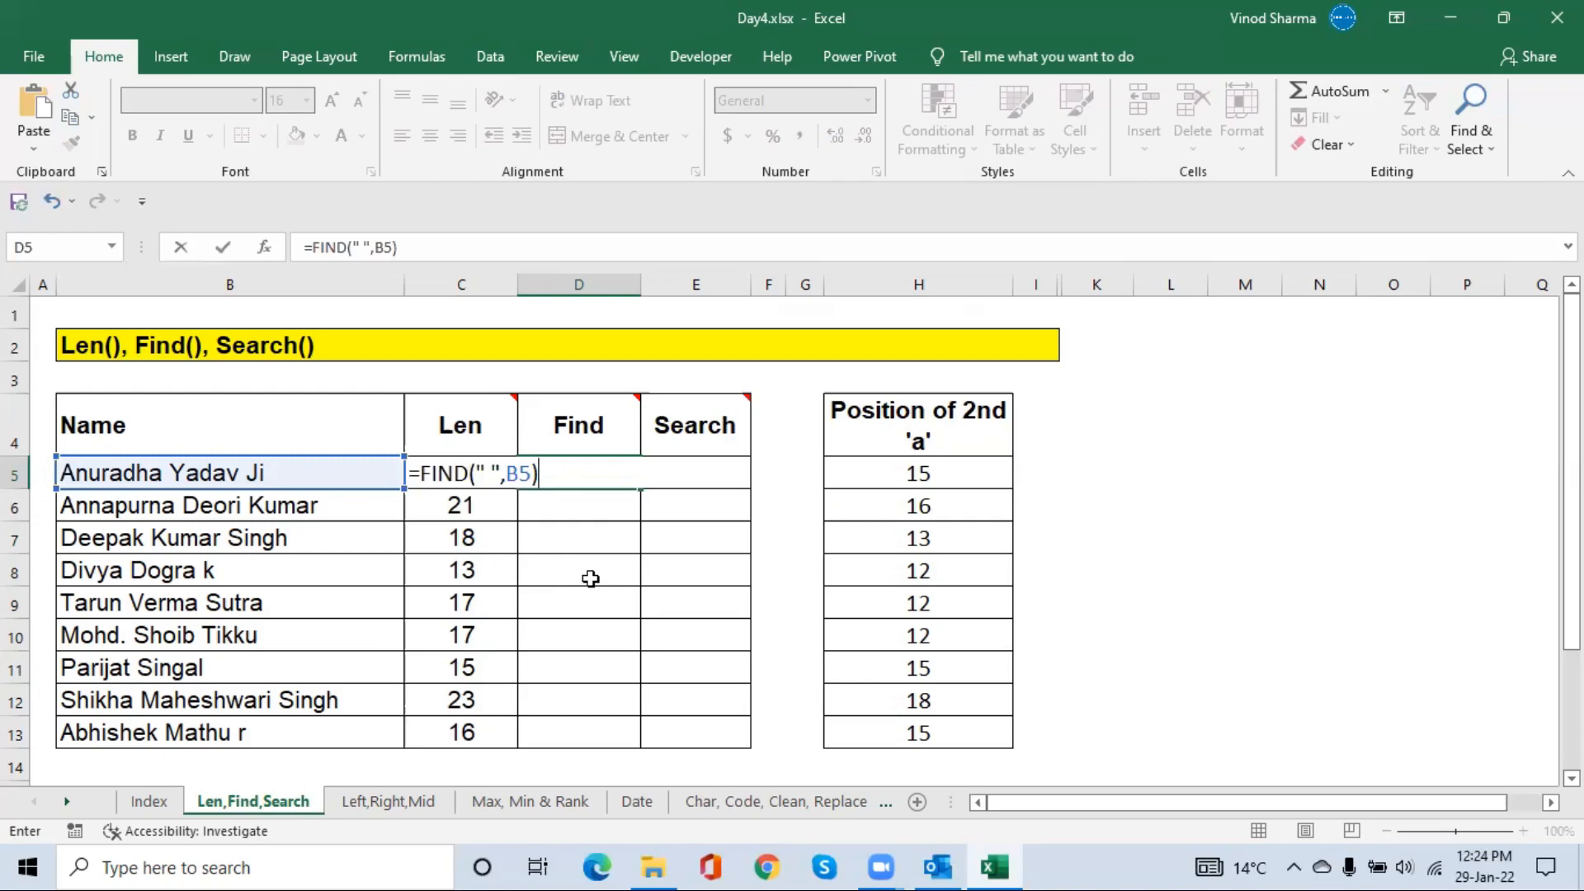
{"action": "key", "text": "Return"}
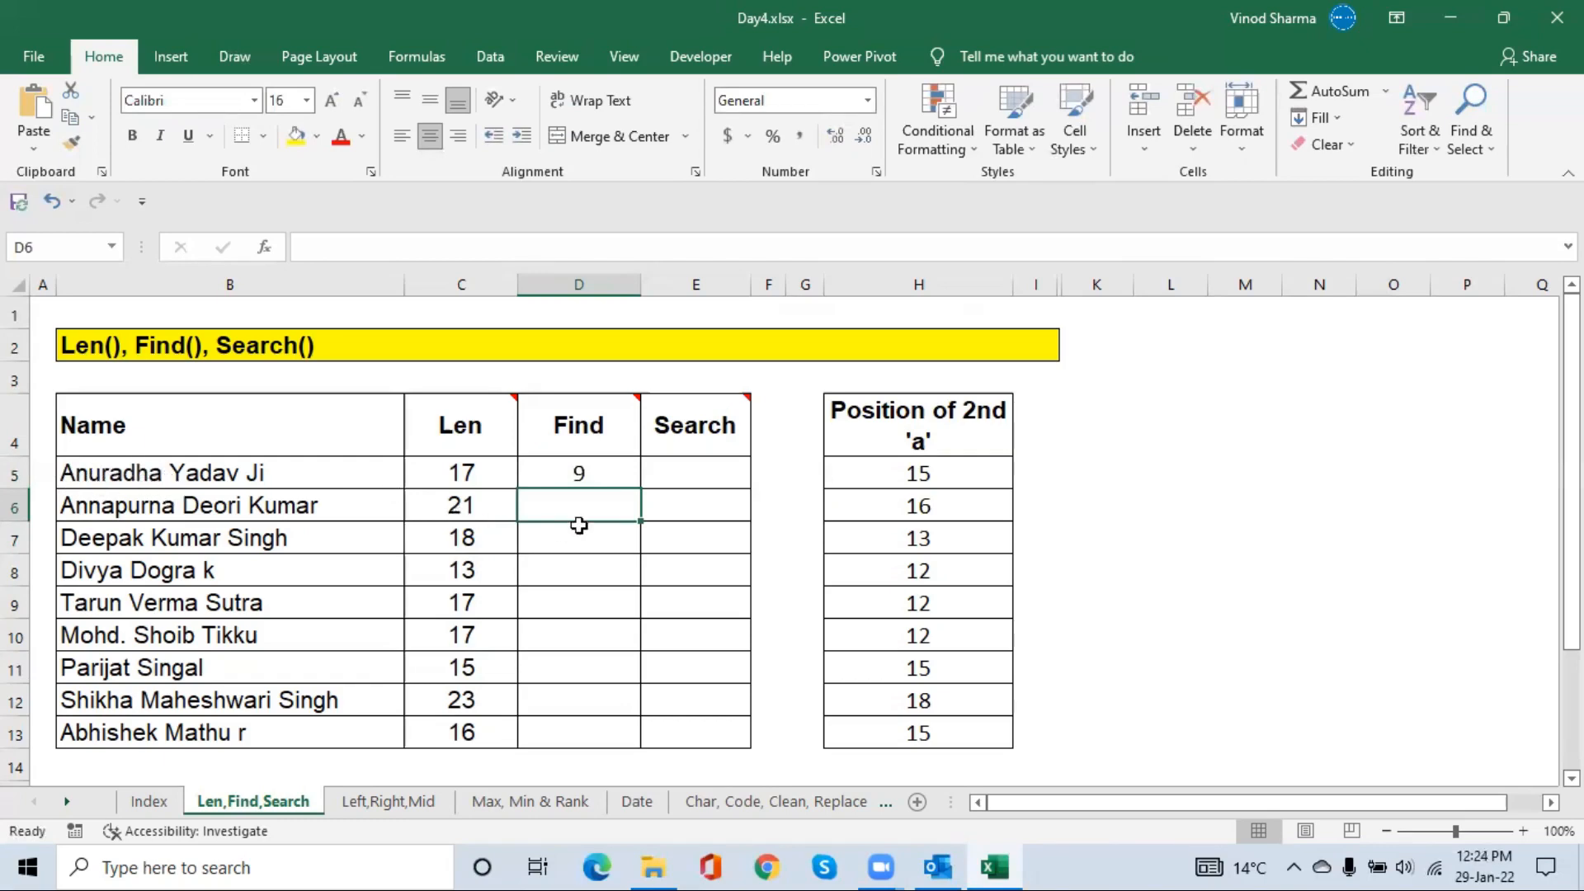
Add an extra space between the first and second words of the name in cell B5.
{"action": "left_click", "coordinate": [592, 471]}
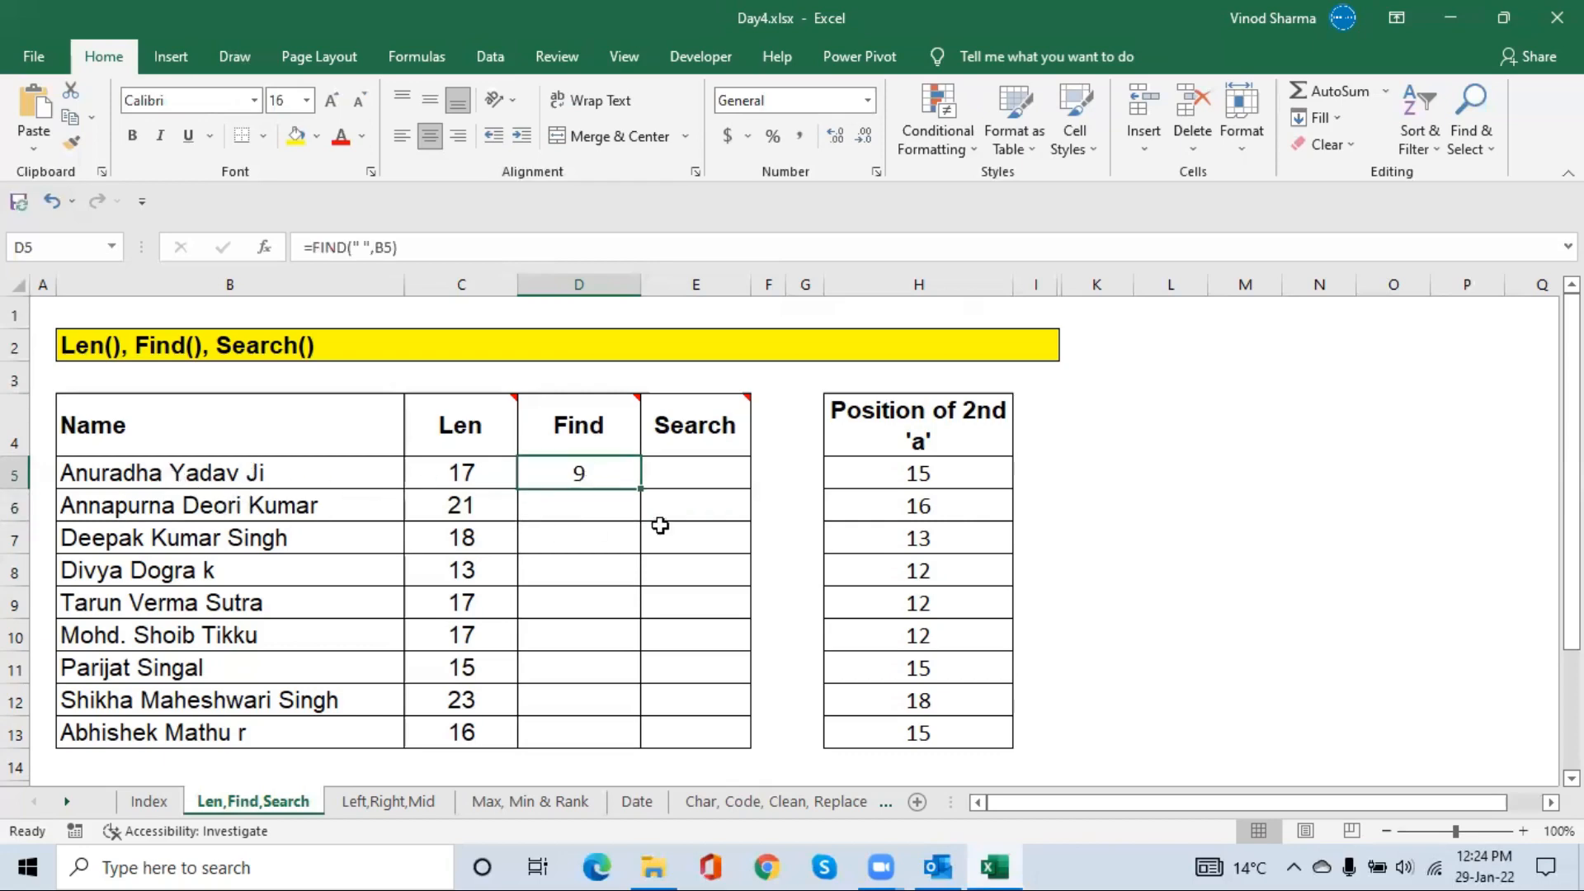
{"action": "left_click", "coordinate": [677, 484]}
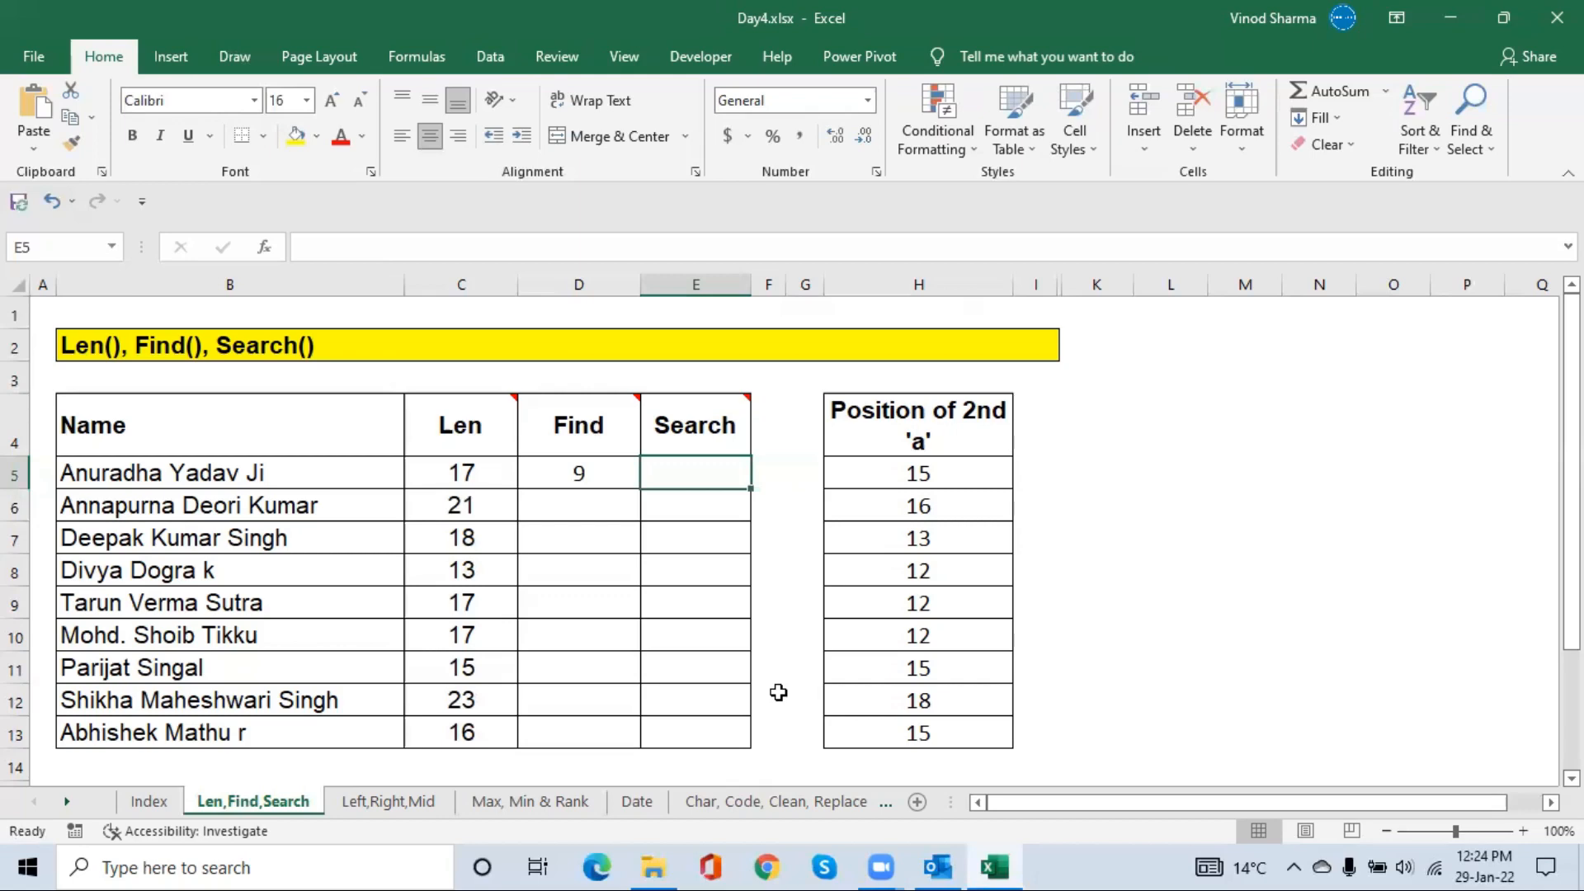
{"action": "left_click", "coordinate": [191, 481]}
{"action": "key", "text": "F2"}
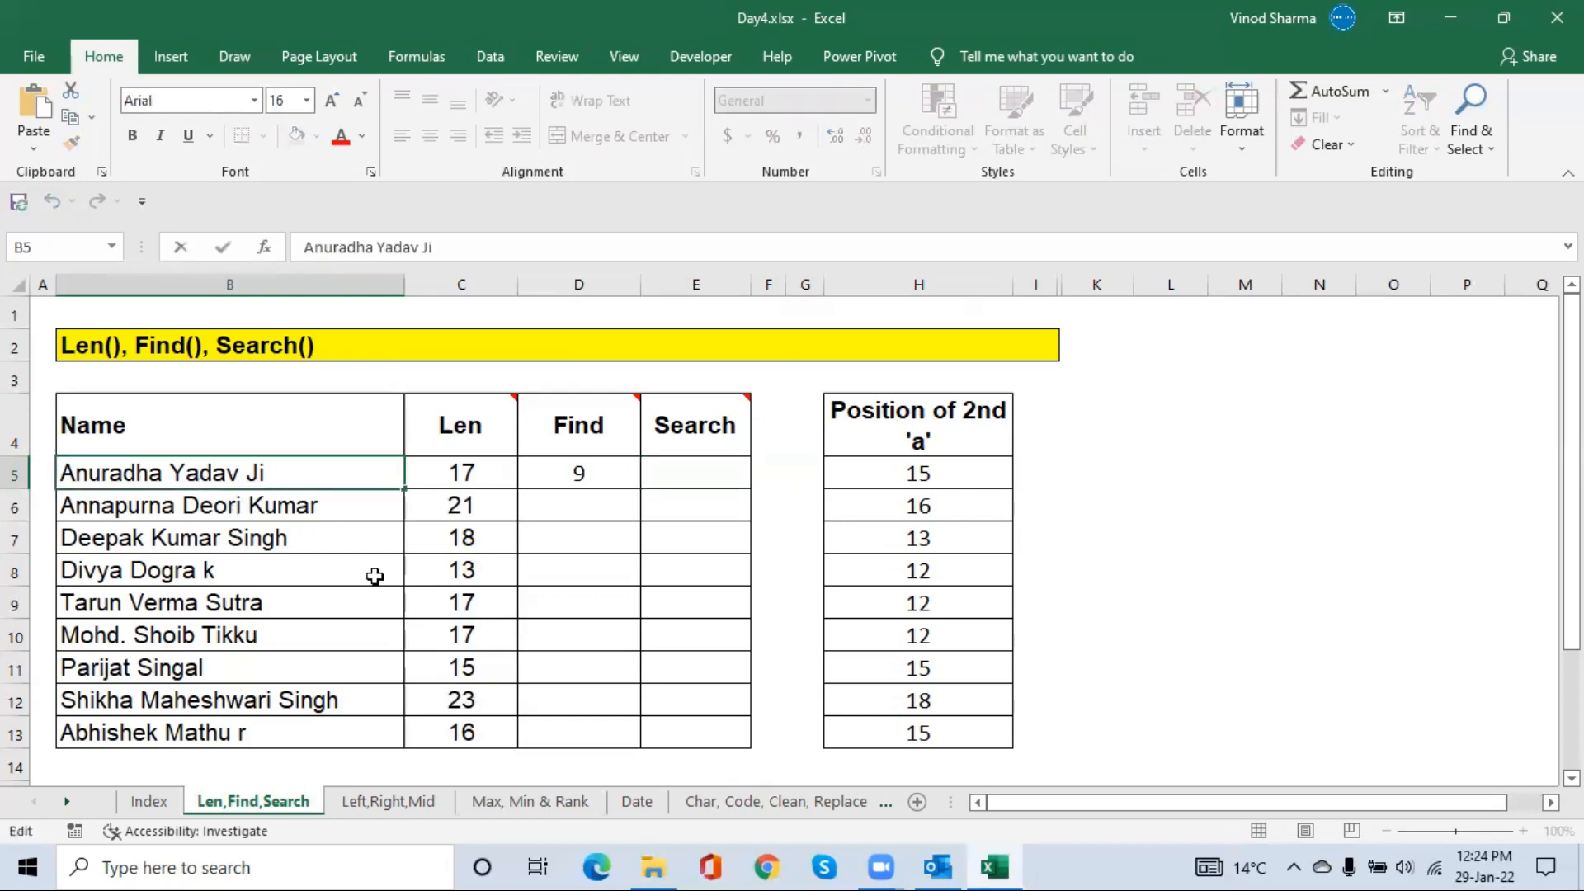
{"action": "key", "text": "Left"}
{"action": "key", "text": "Left"}
{"action": "key", "text": "Left"}
{"action": "key", "text": "Left"}
{"action": "key", "text": "Left"}
{"action": "key", "text": "Left"}
{"action": "key", "text": "Left"}
{"action": "key", "text": "Left"}
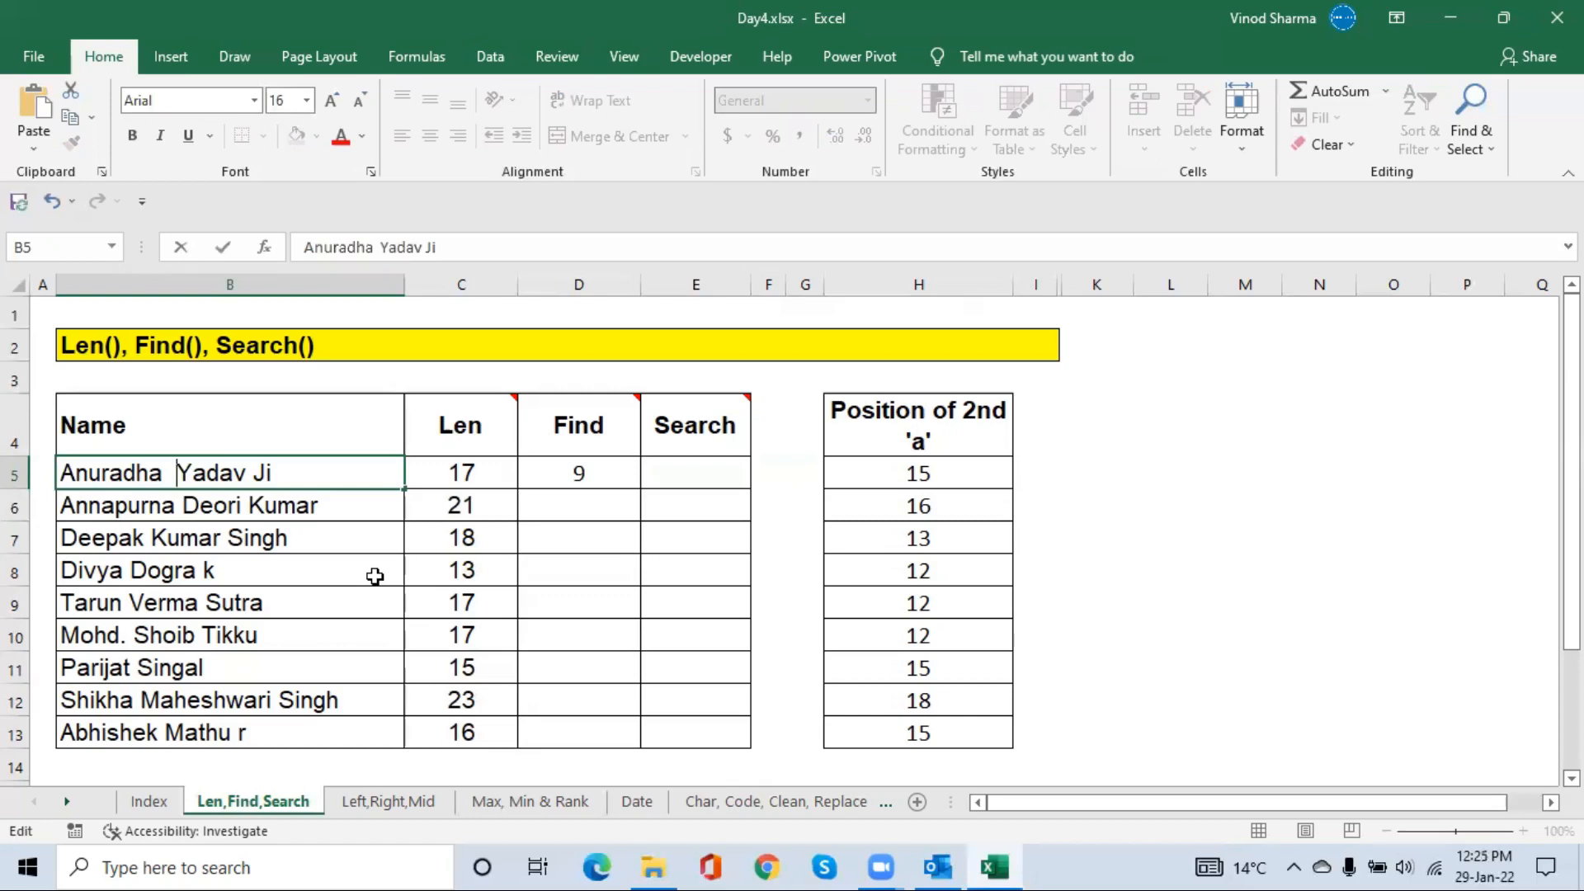
{"action": "key", "text": "Return"}
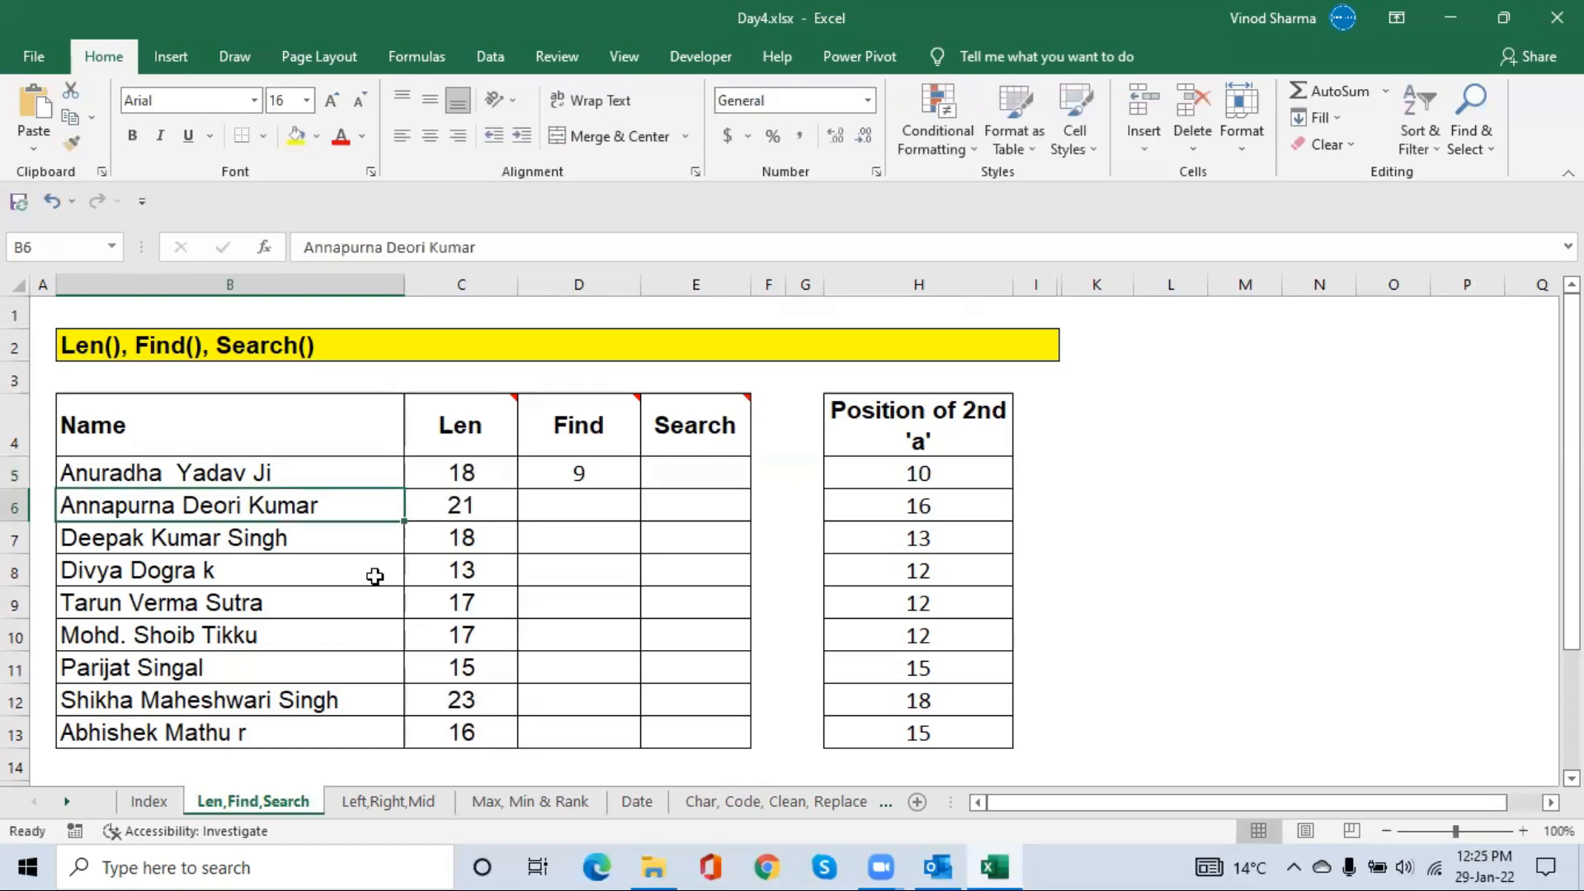
Enter =TRIM(B5) in cell K5 to remove the extra space from the first name.
{"action": "key", "text": "Up"}
{"action": "key", "text": "Right"}
{"action": "key", "text": "Right"}
{"action": "key", "text": "Right"}
{"action": "key", "text": "Right"}
{"action": "key", "text": "Right"}
{"action": "key", "text": "Right"}
{"action": "key", "text": "Right"}
{"action": "key", "text": "Right"}
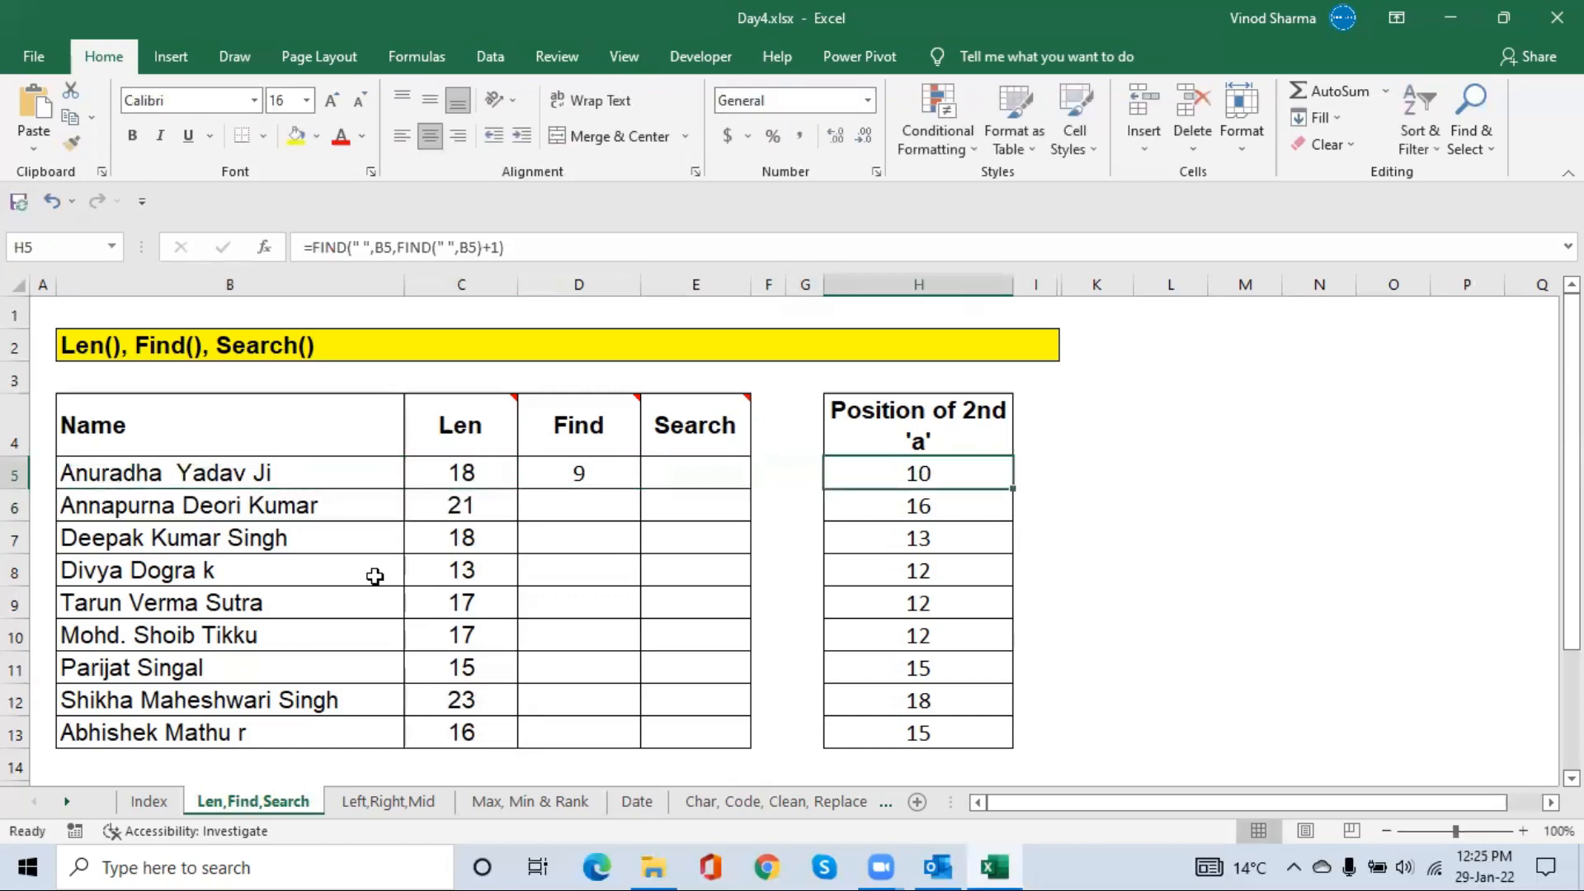
{"action": "type", "text": "="}
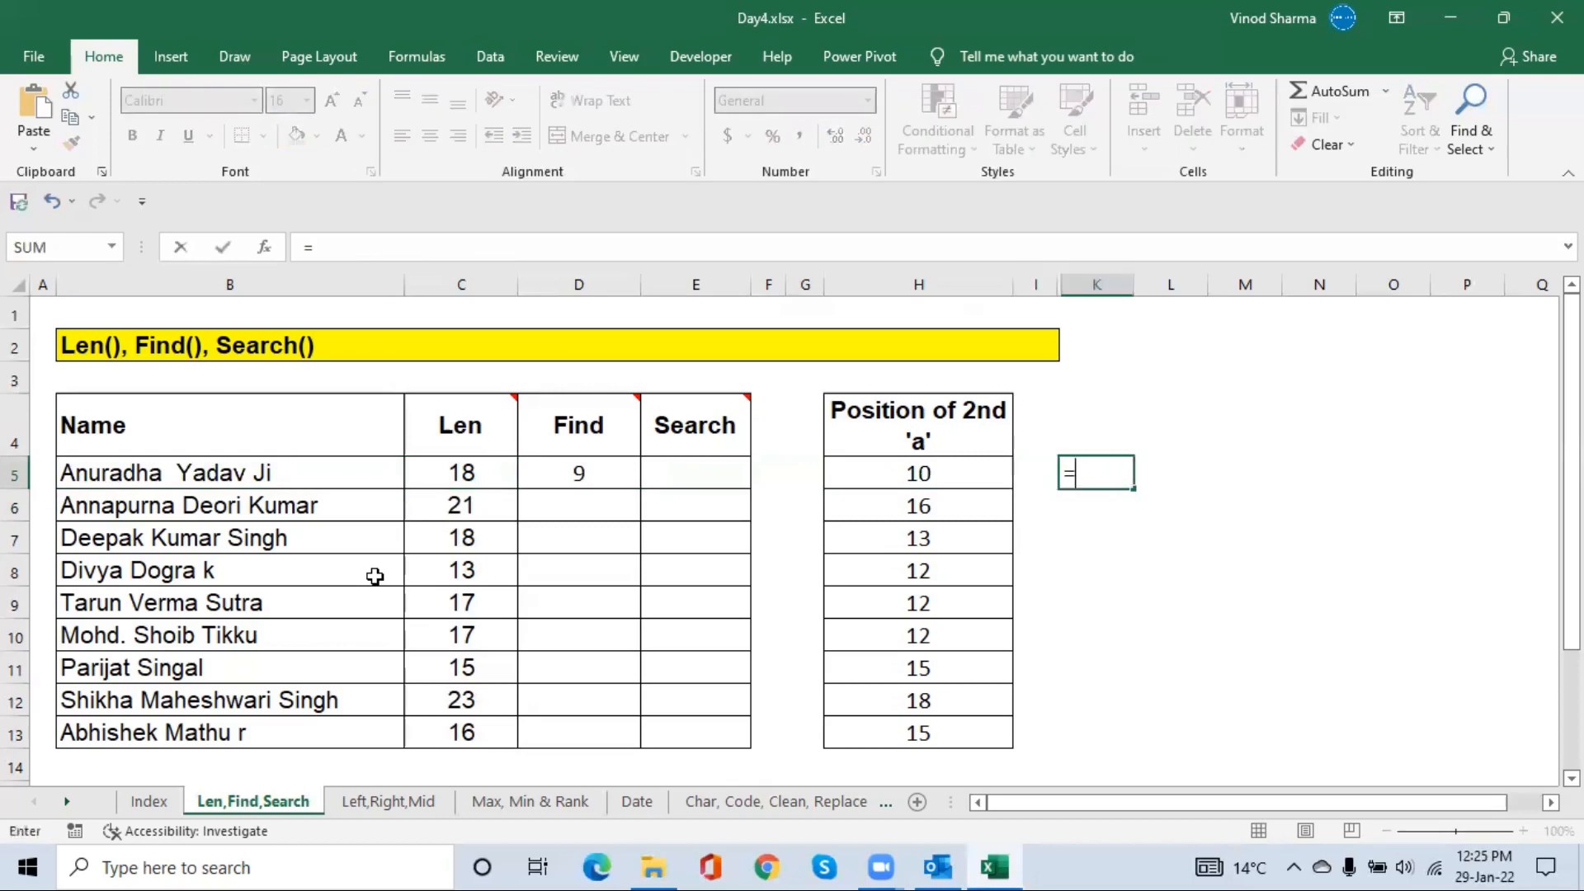
{"action": "type", "text": "tri"}
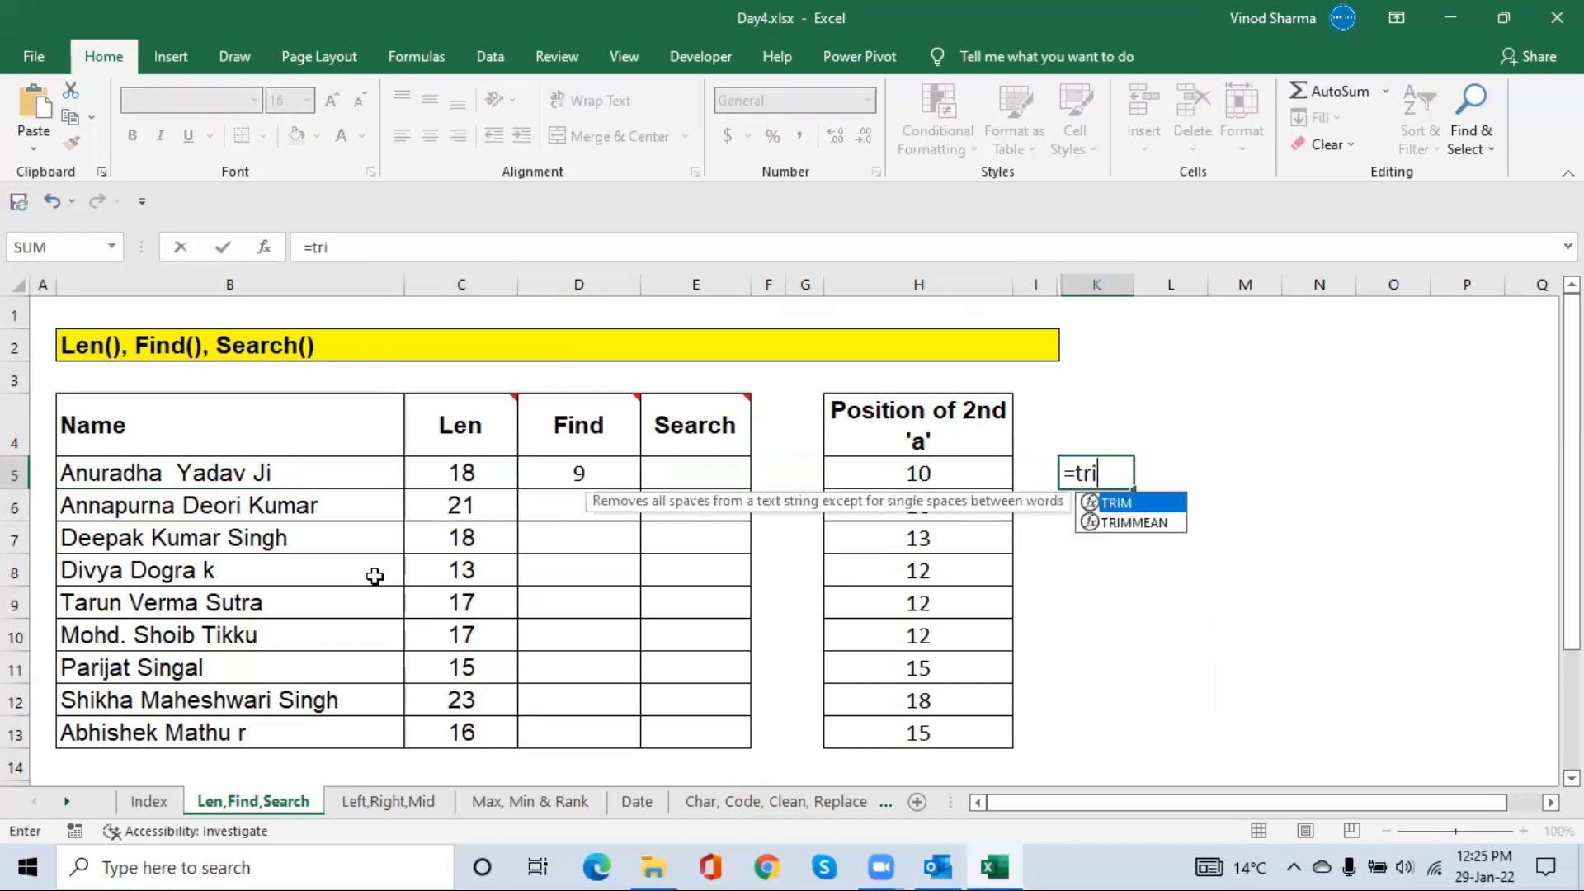
{"action": "key", "text": "Tab"}
{"action": "key", "text": "Left"}
{"action": "key", "text": "Left"}
{"action": "key", "text": "Left"}
{"action": "key", "text": "Left"}
{"action": "key", "text": "Left"}
{"action": "key", "text": "Left"}
{"action": "key", "text": "Left"}
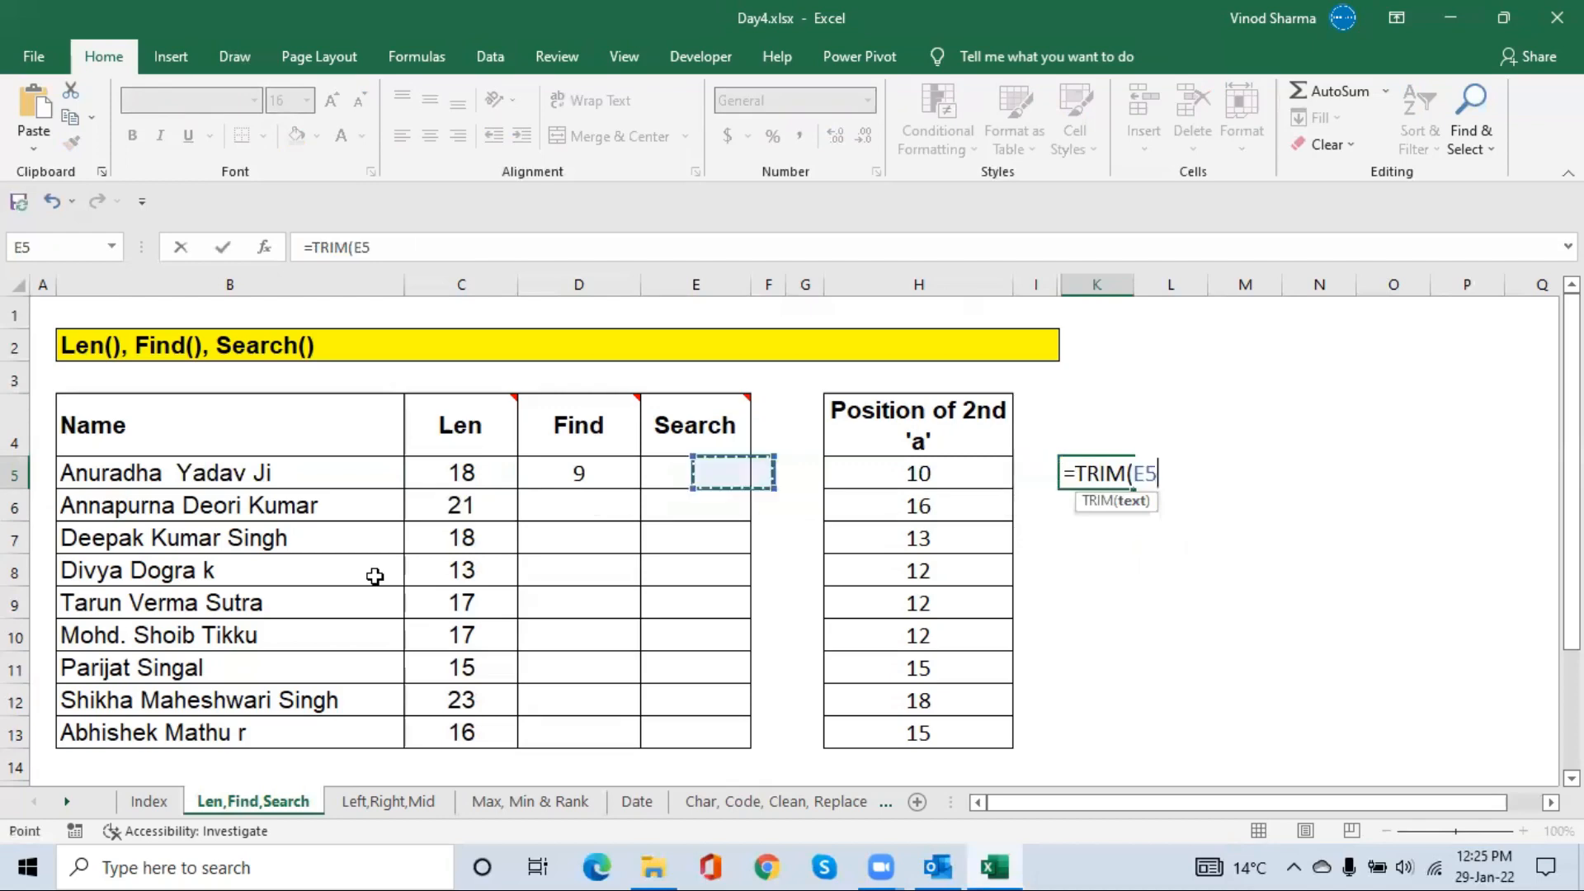
{"action": "key", "text": "Left"}
{"action": "key", "text": "Return"}
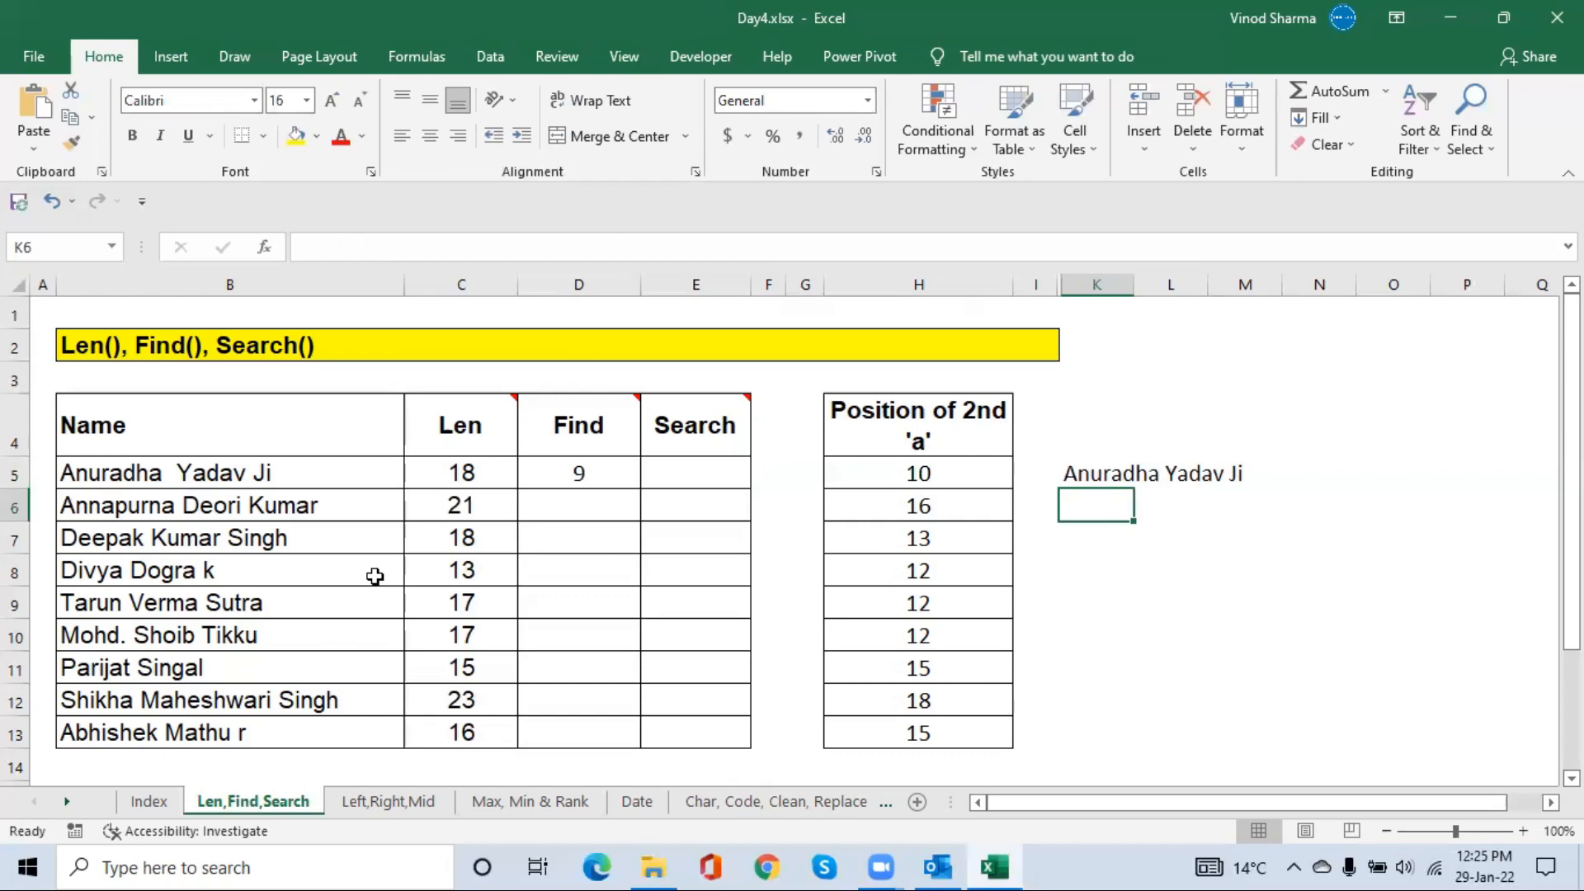
Clear the TRIM formula from K5 and undo the changes back to the original single-spaced name in B5.
{"action": "key", "text": "Up"}
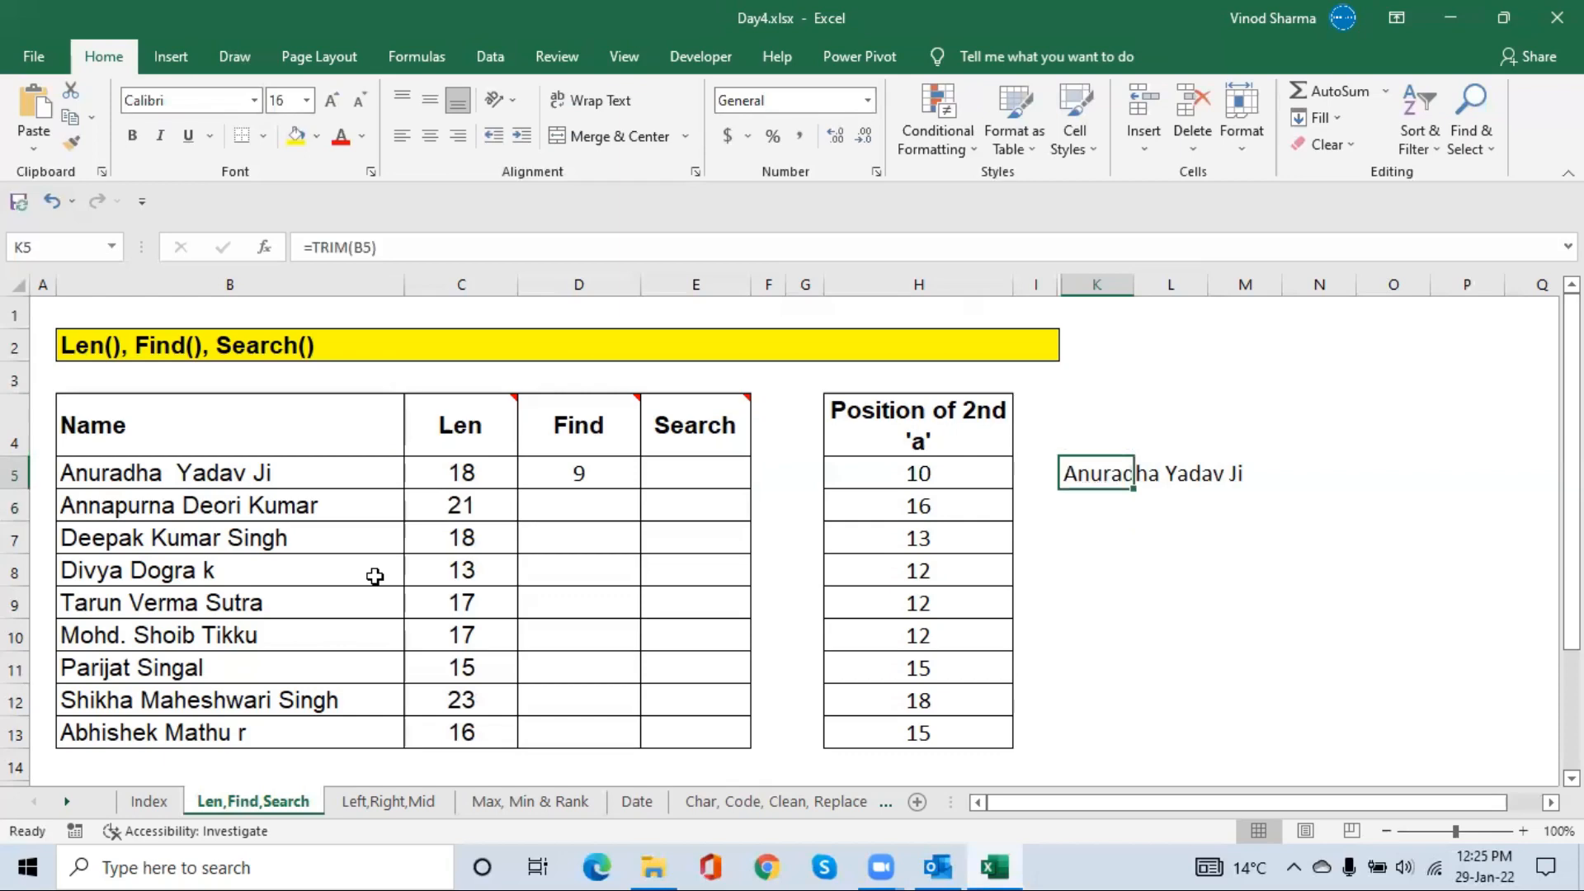
{"action": "key", "text": "Delete"}
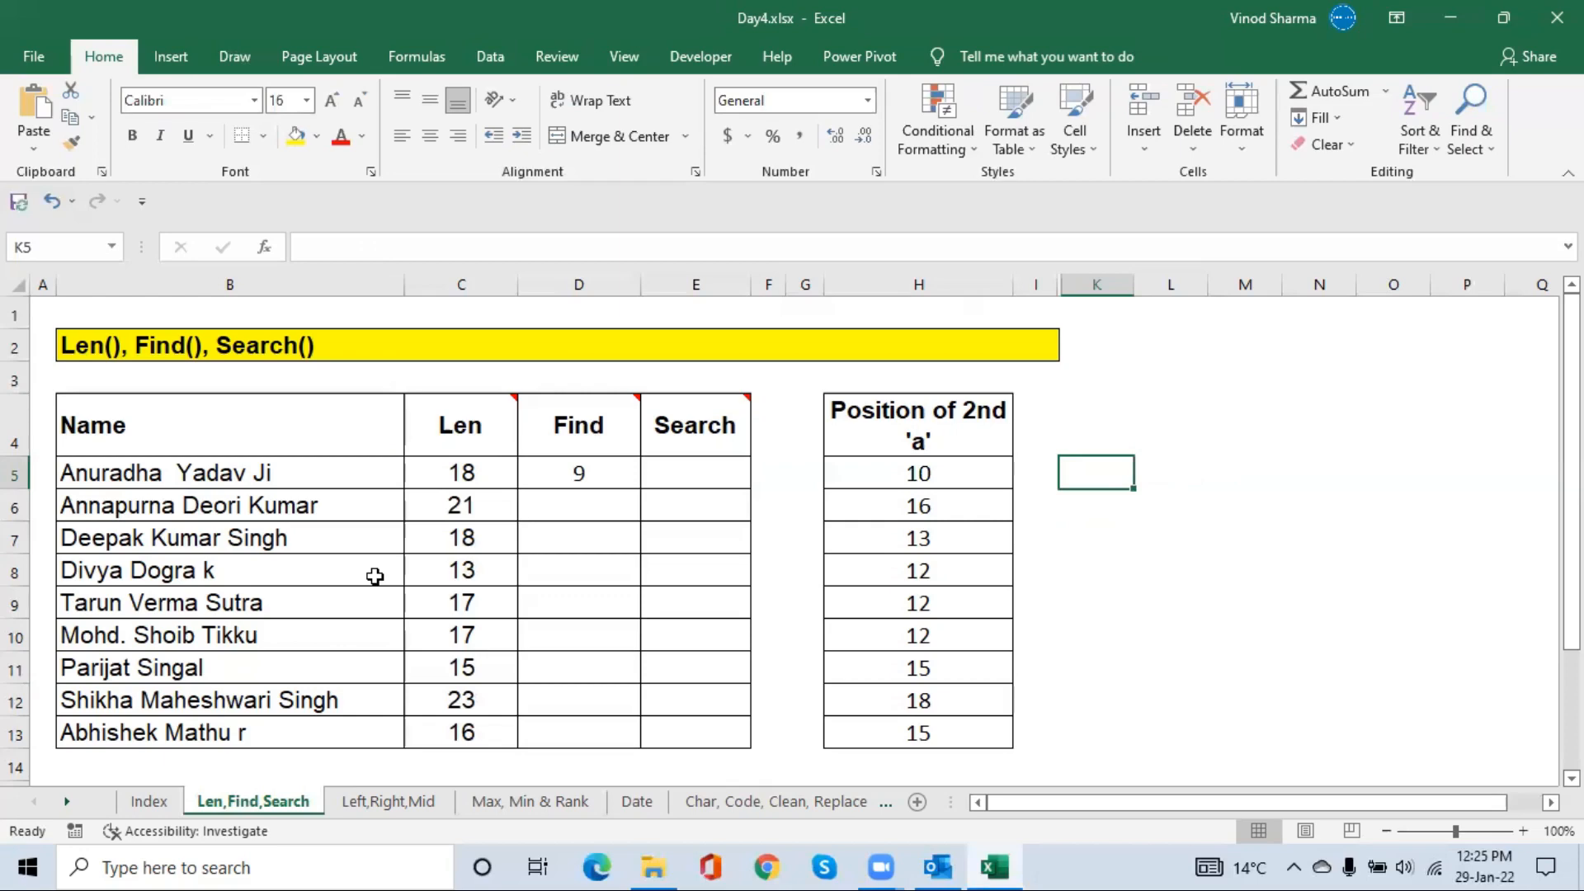
{"action": "key", "text": "ctrl+z"}
{"action": "key", "text": "ctrl+z"}
{"action": "key", "text": "ctrl+z"}
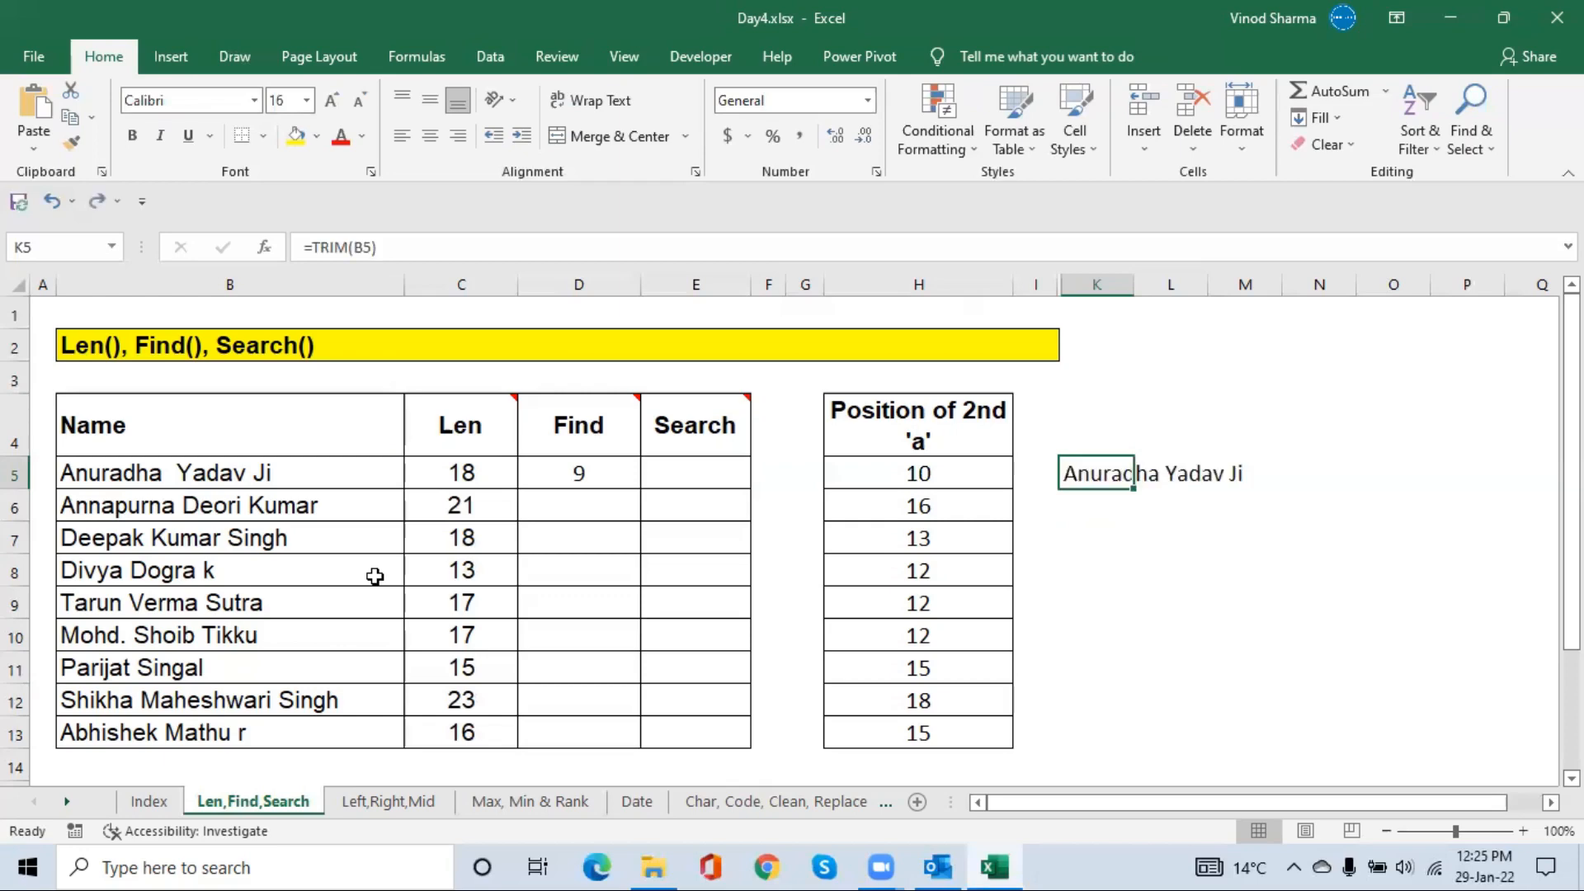
{"action": "key", "text": "Left"}
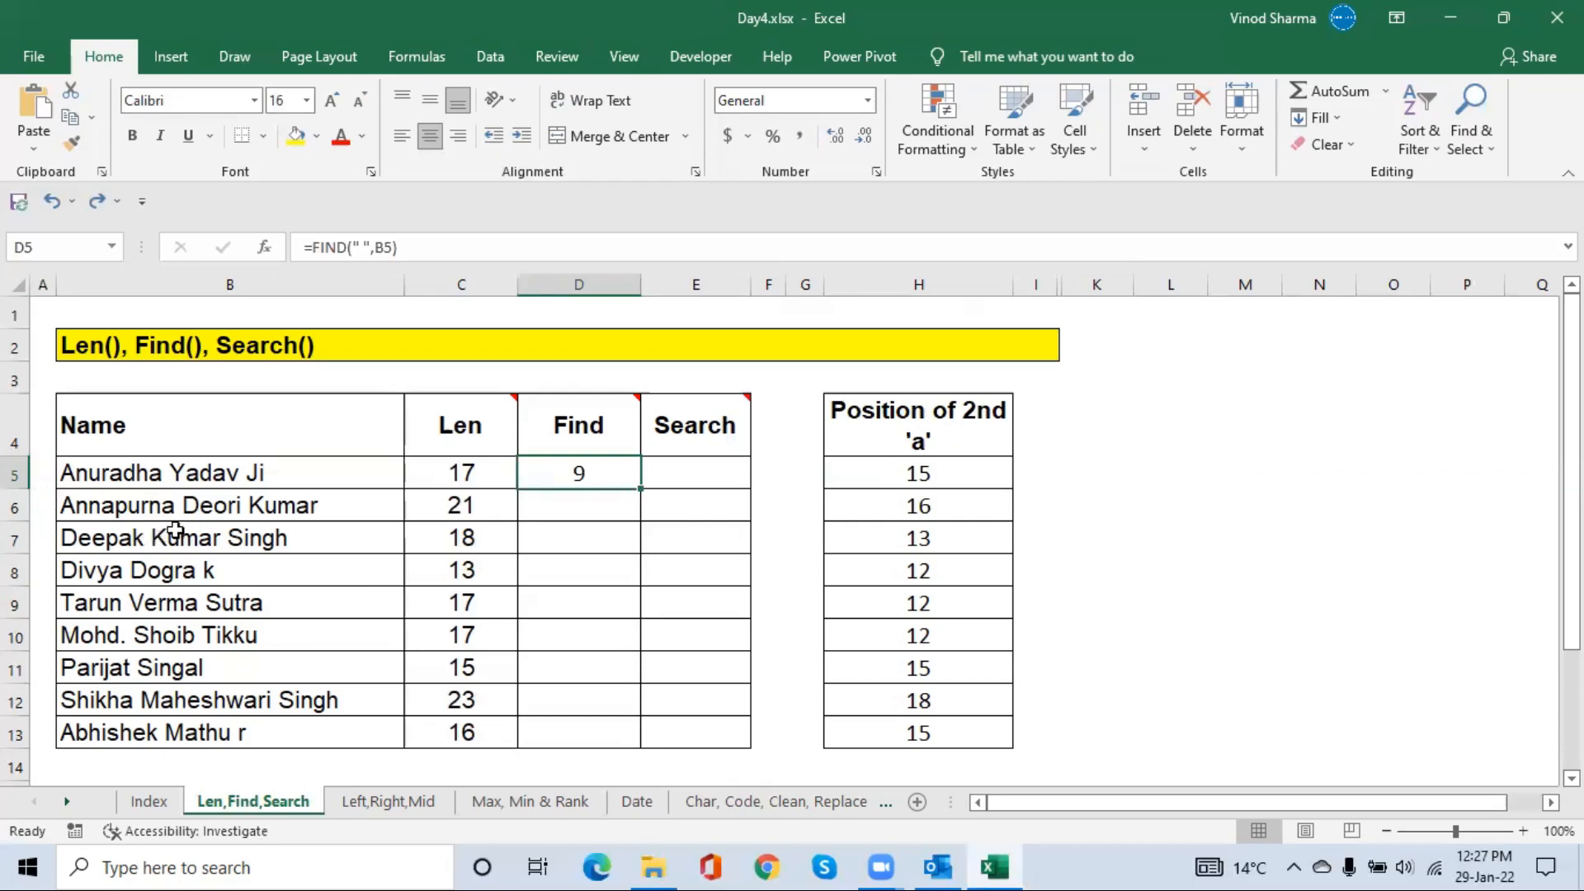
Replace the Find formula in D5 with =FIND("a",B5) to locate the first lowercase a in the name.
{"action": "left_click", "coordinate": [685, 467]}
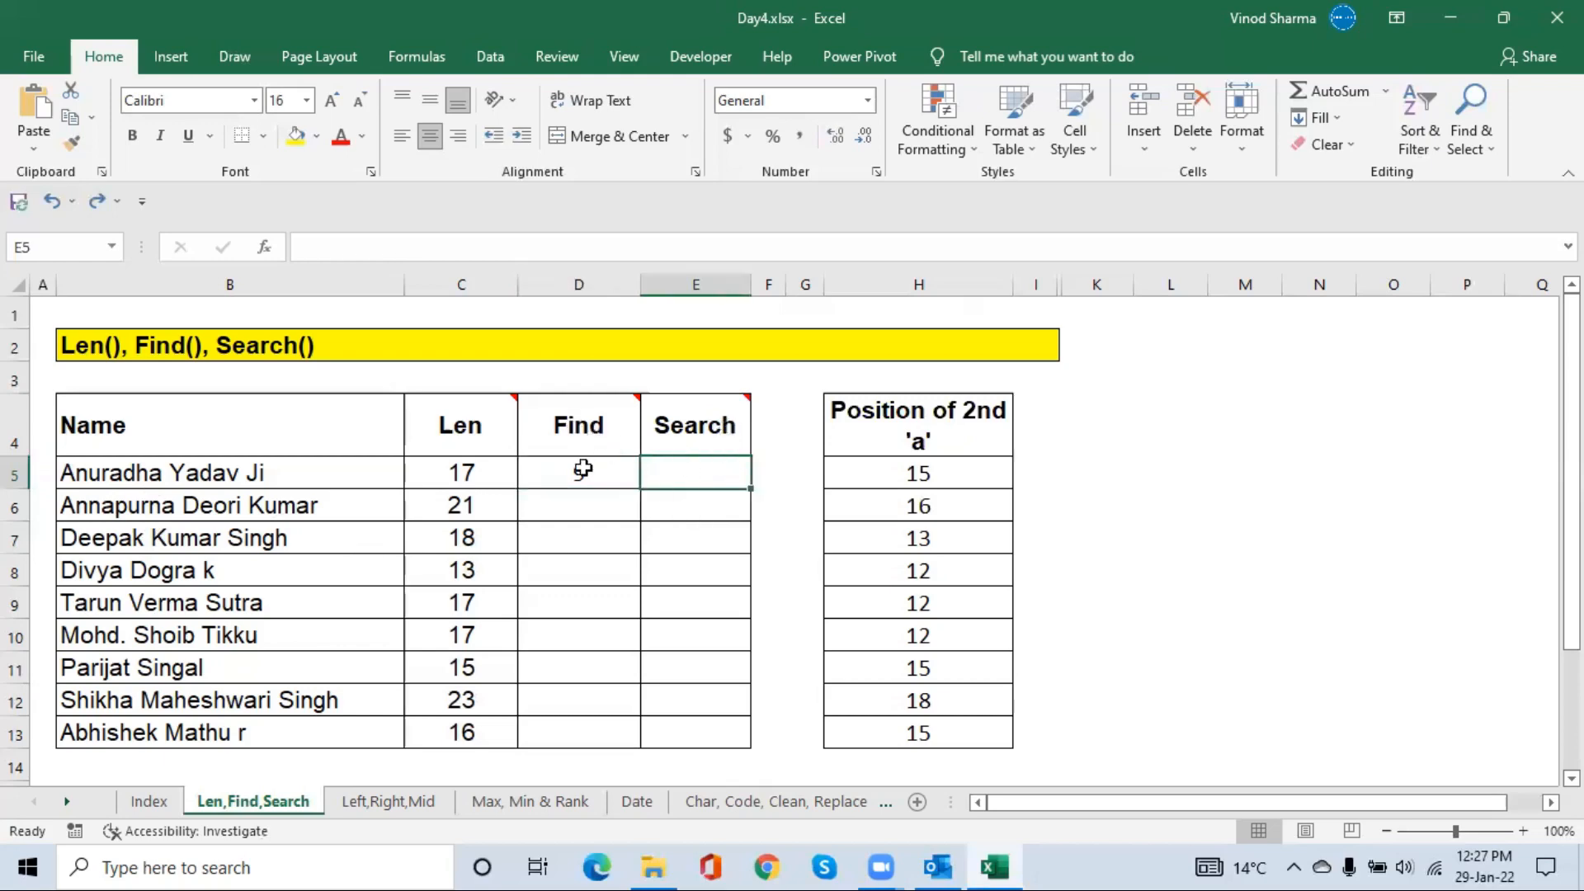
{"action": "mouse_move", "coordinate": [592, 419]}
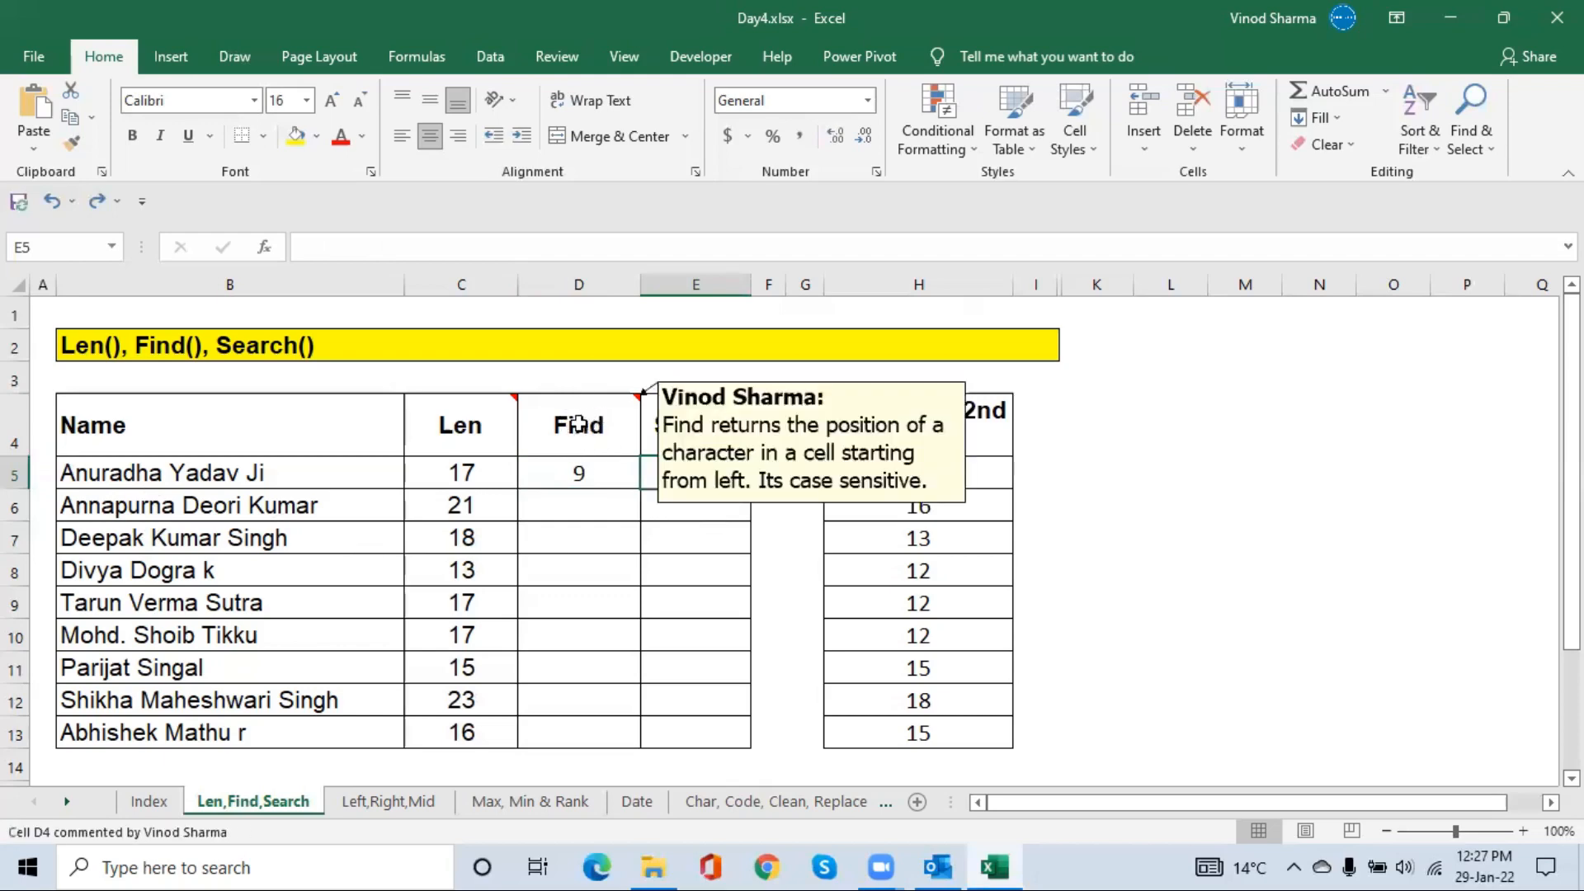
{"action": "left_click", "coordinate": [582, 474]}
{"action": "key", "text": "Delete"}
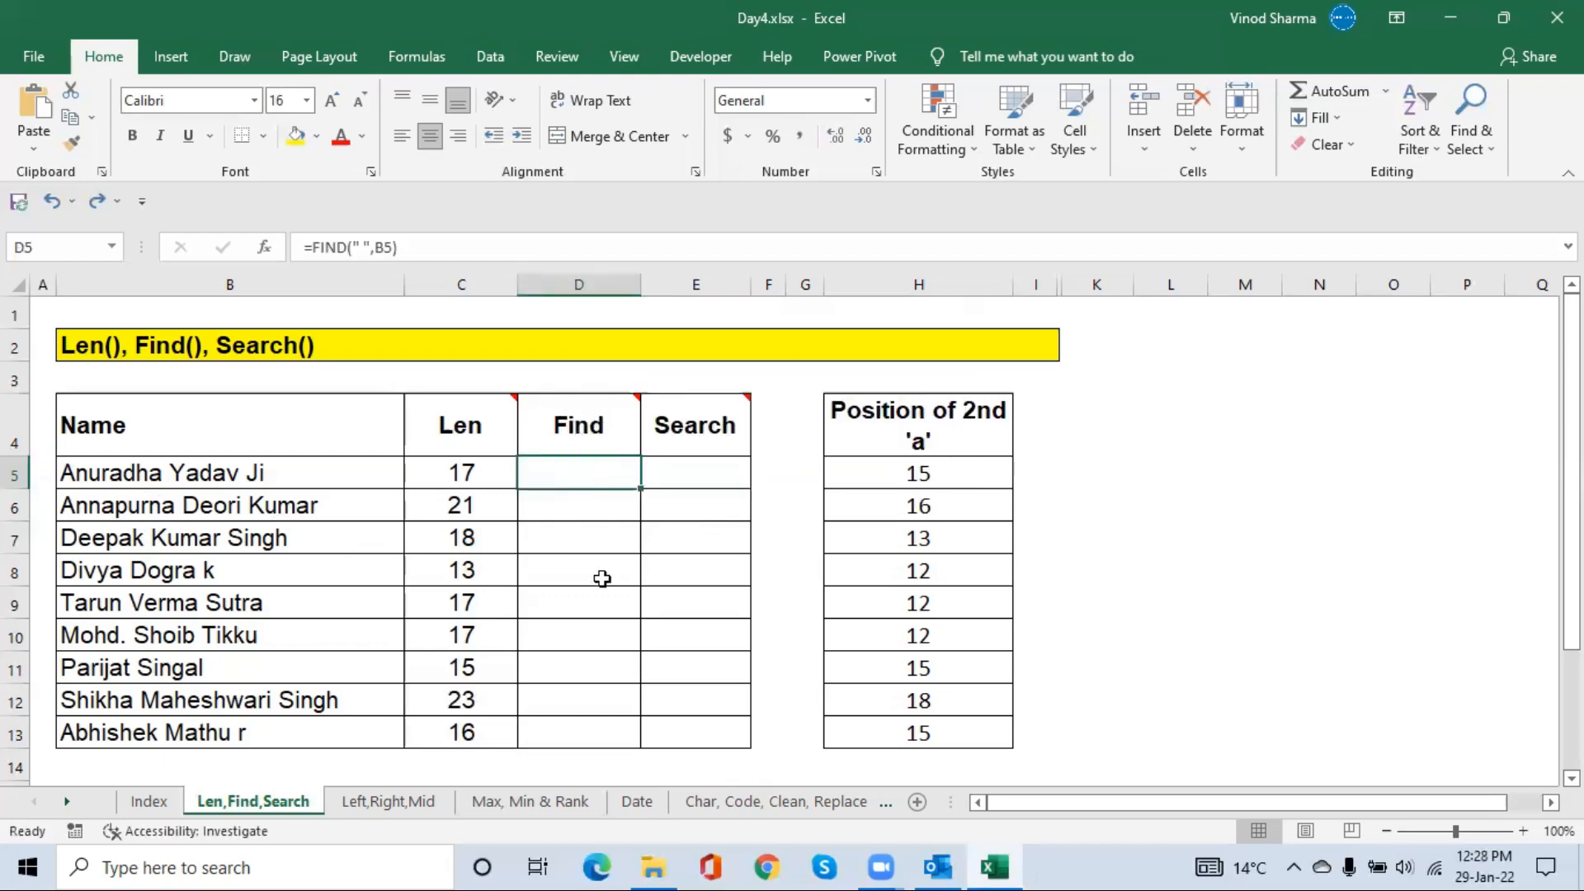
{"action": "mouse_move", "coordinate": [591, 438]}
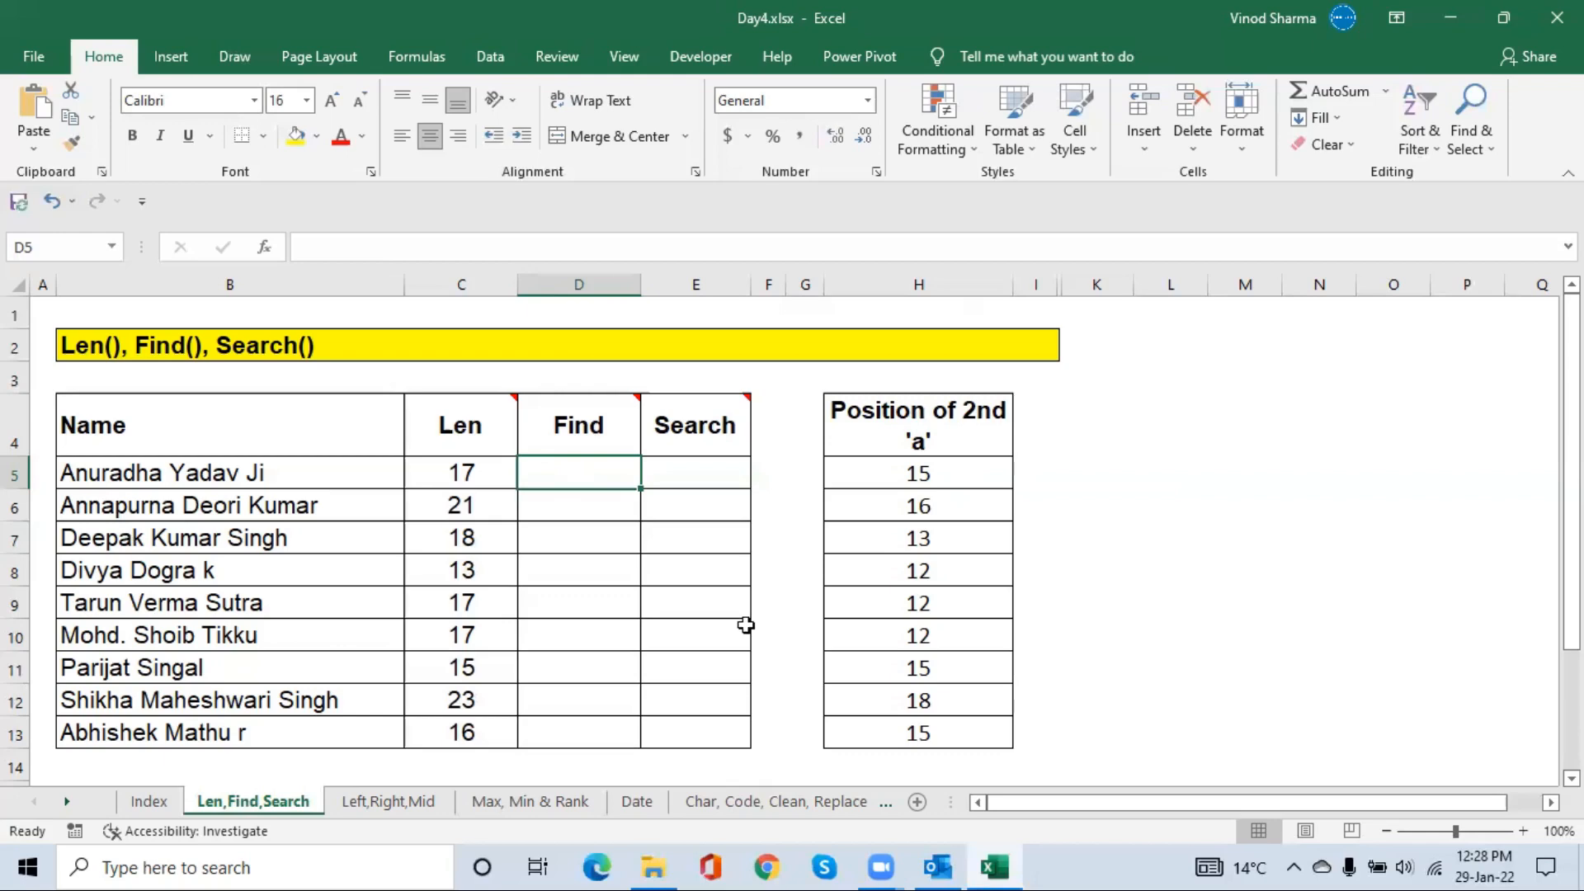
{"action": "type", "text": "=fin"}
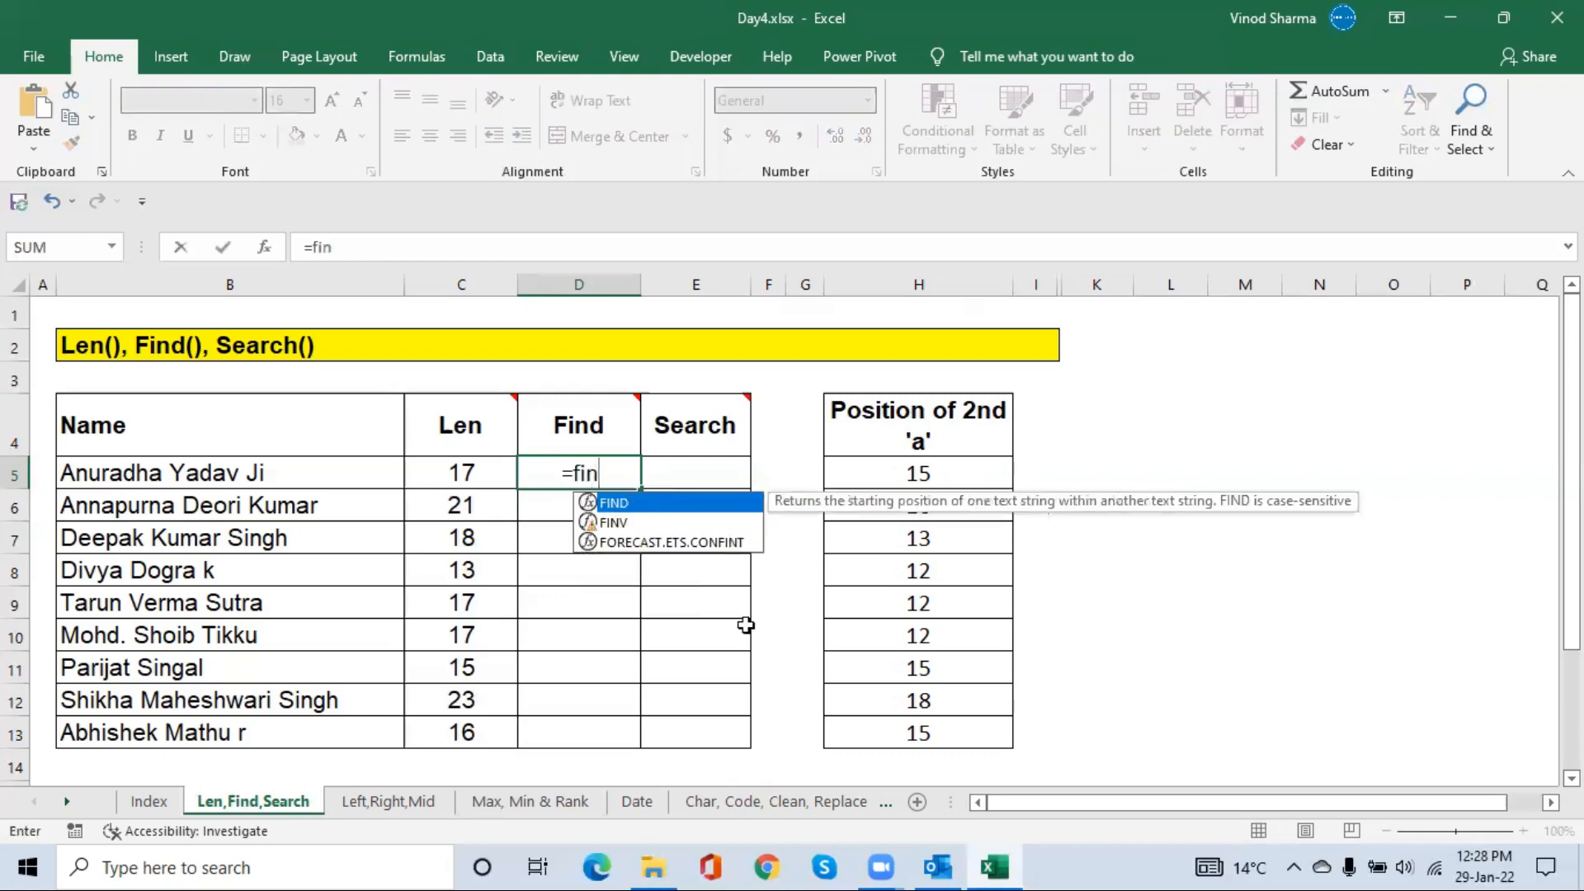
{"action": "key", "text": "Tab"}
{"action": "type", "text": "\"a"}
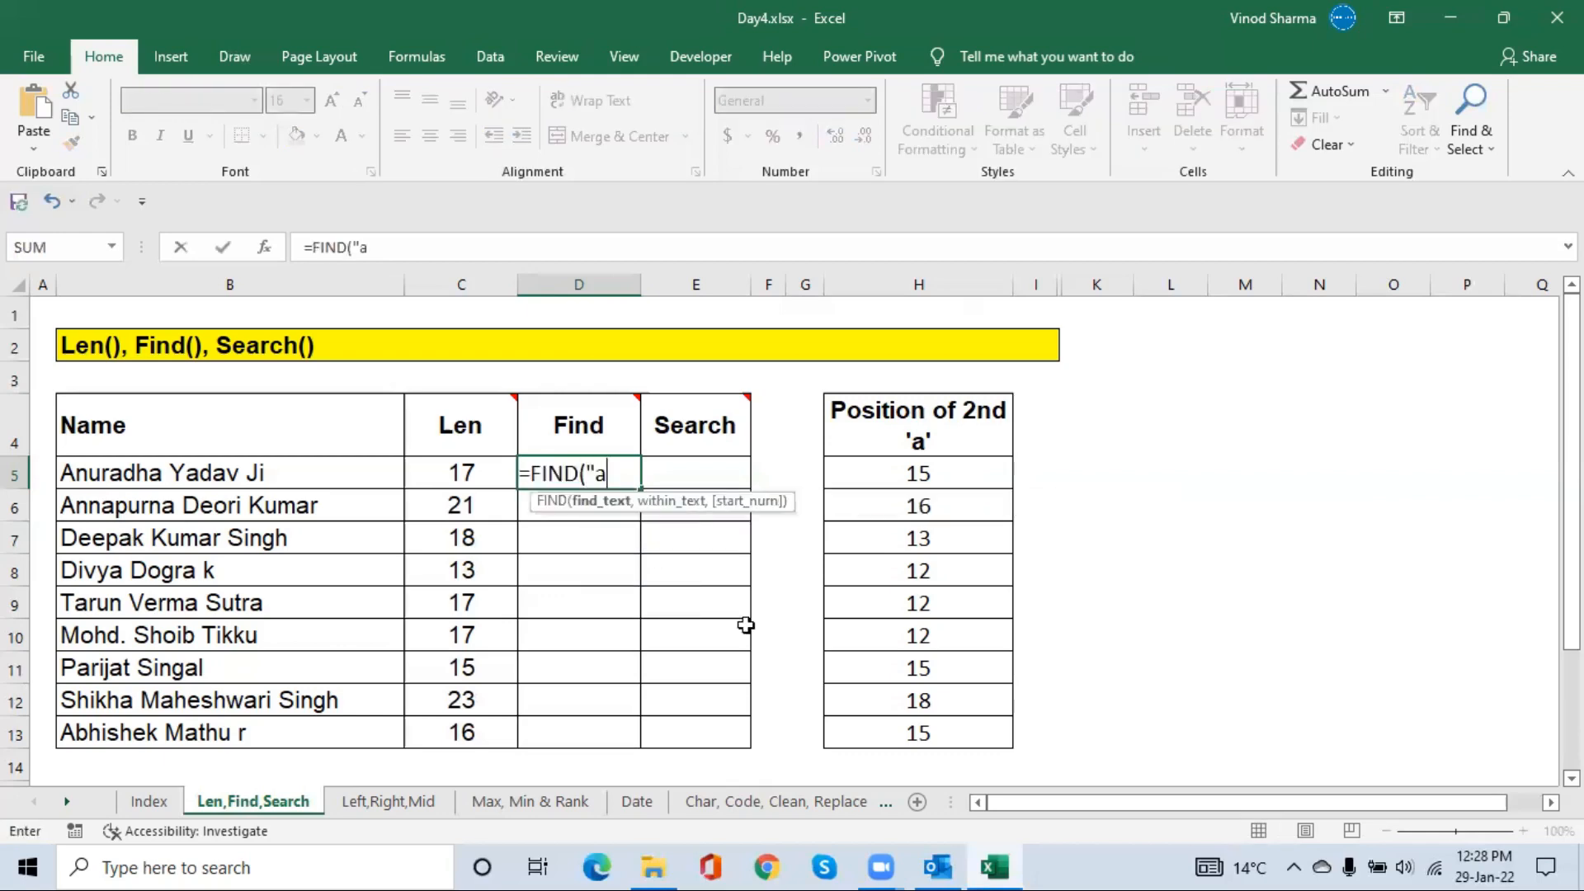
{"action": "type", "text": "\","}
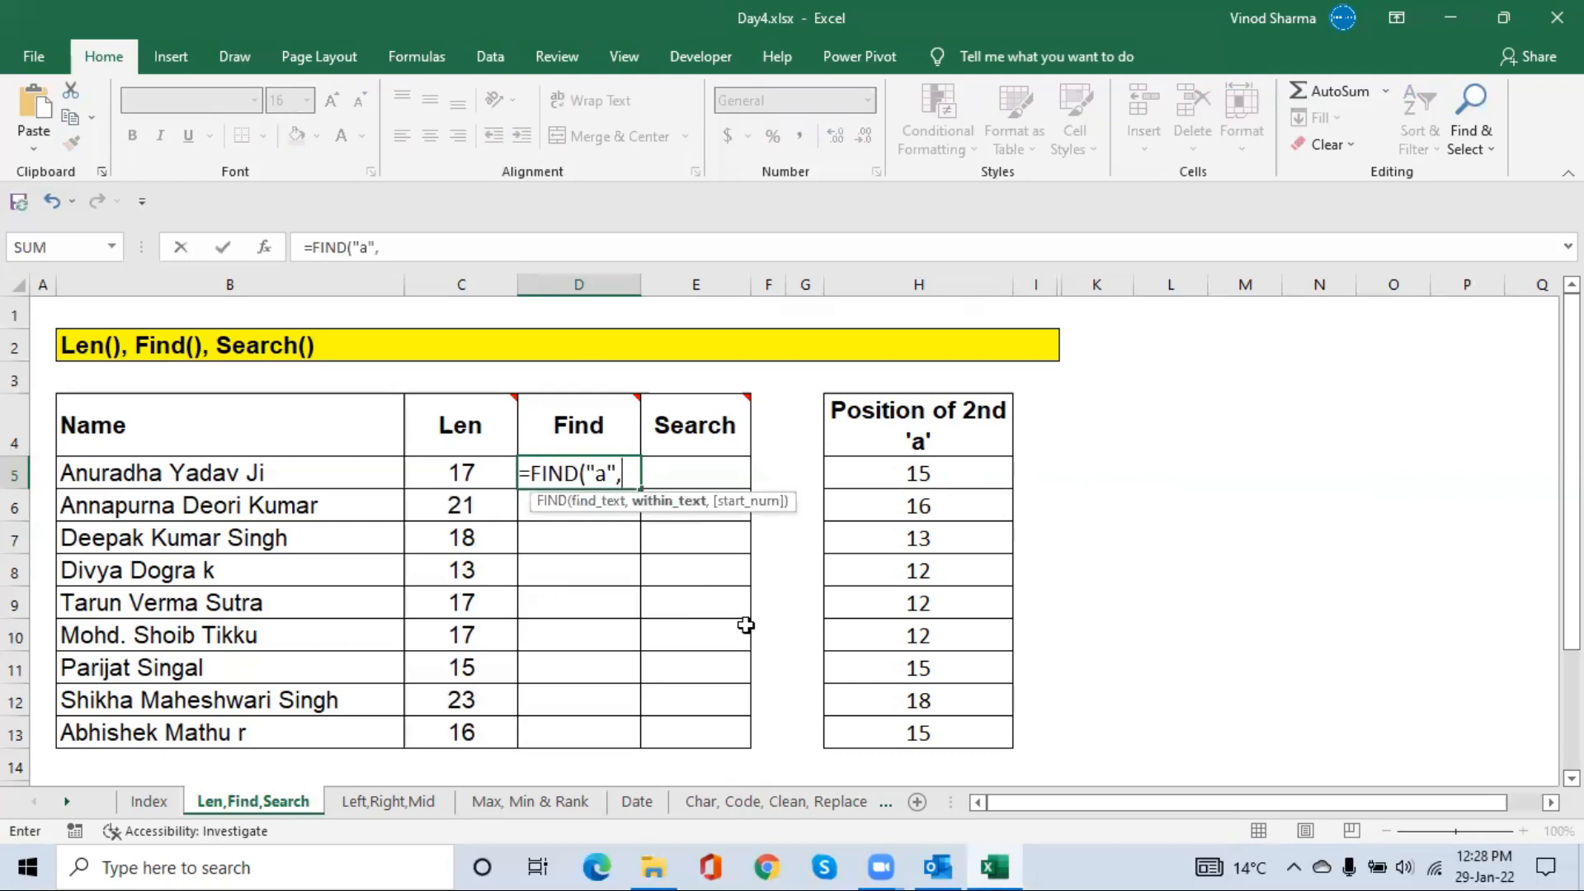
{"action": "key", "text": "Left"}
{"action": "key", "text": "Left"}
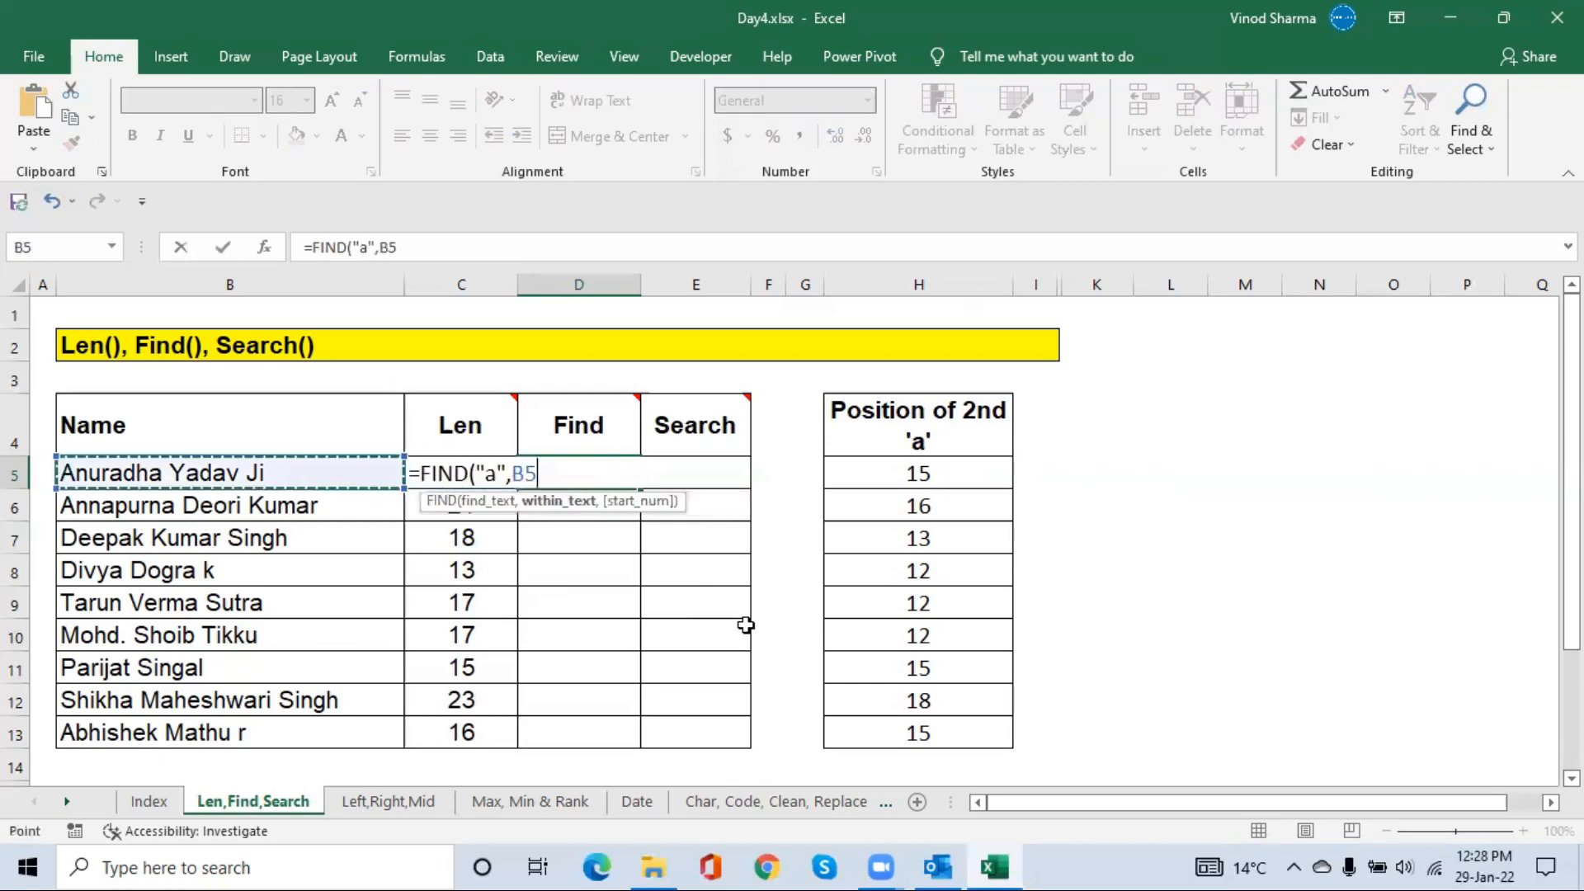
{"action": "key", "text": "Return"}
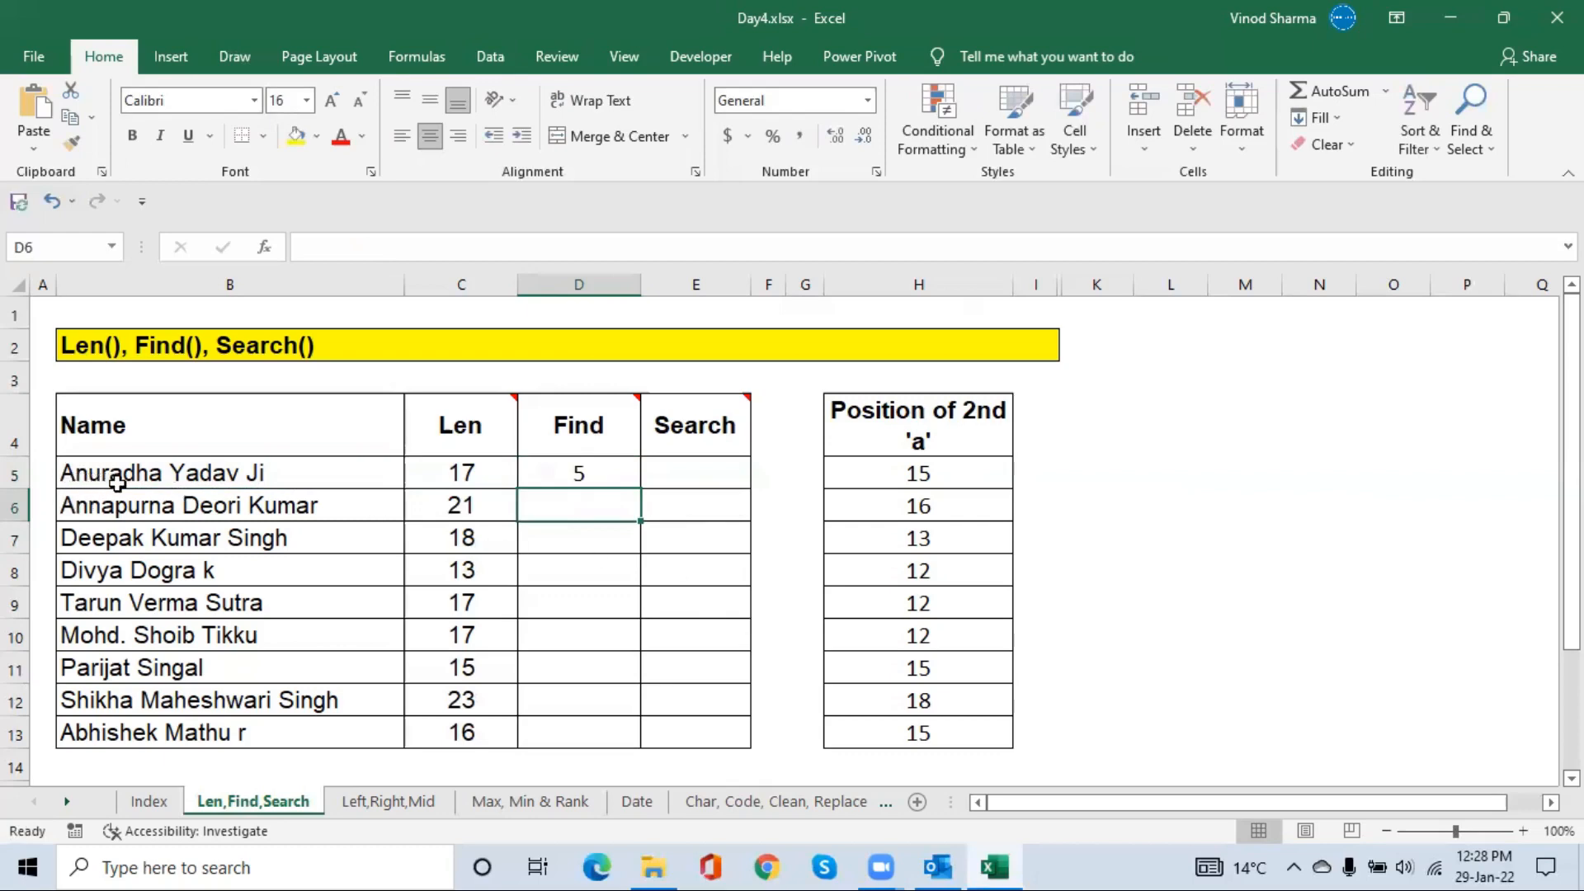
Change the text to find in the D5 formula to an uppercase "A", making it =FIND("A",B5).
{"action": "left_click", "coordinate": [565, 477]}
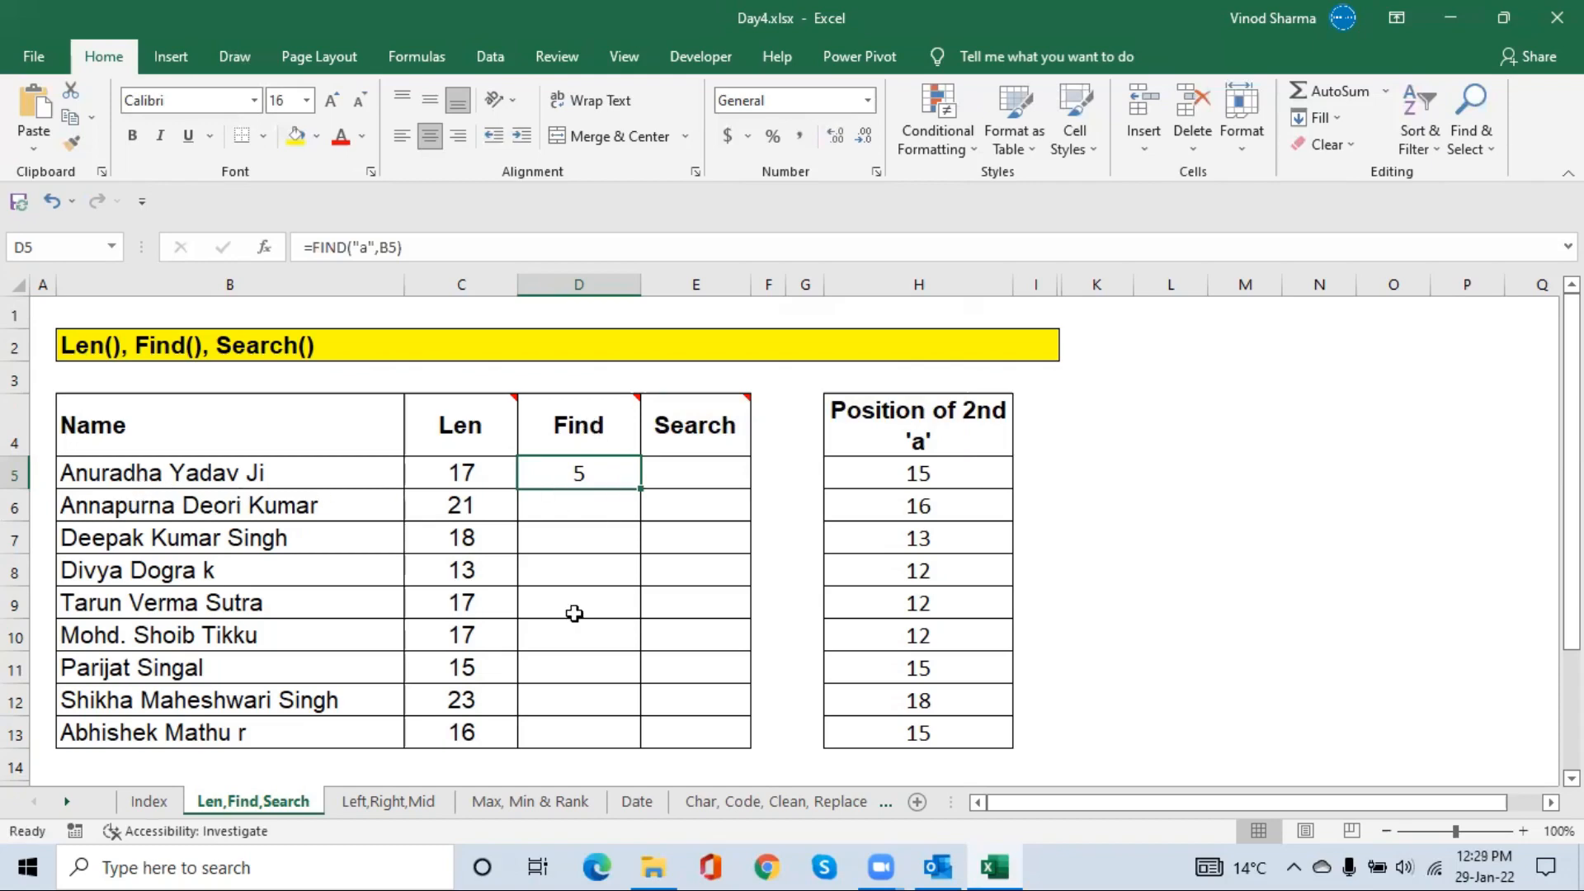
{"action": "key", "text": "F2"}
{"action": "key", "text": "Left"}
{"action": "key", "text": "Left"}
{"action": "key", "text": "Left"}
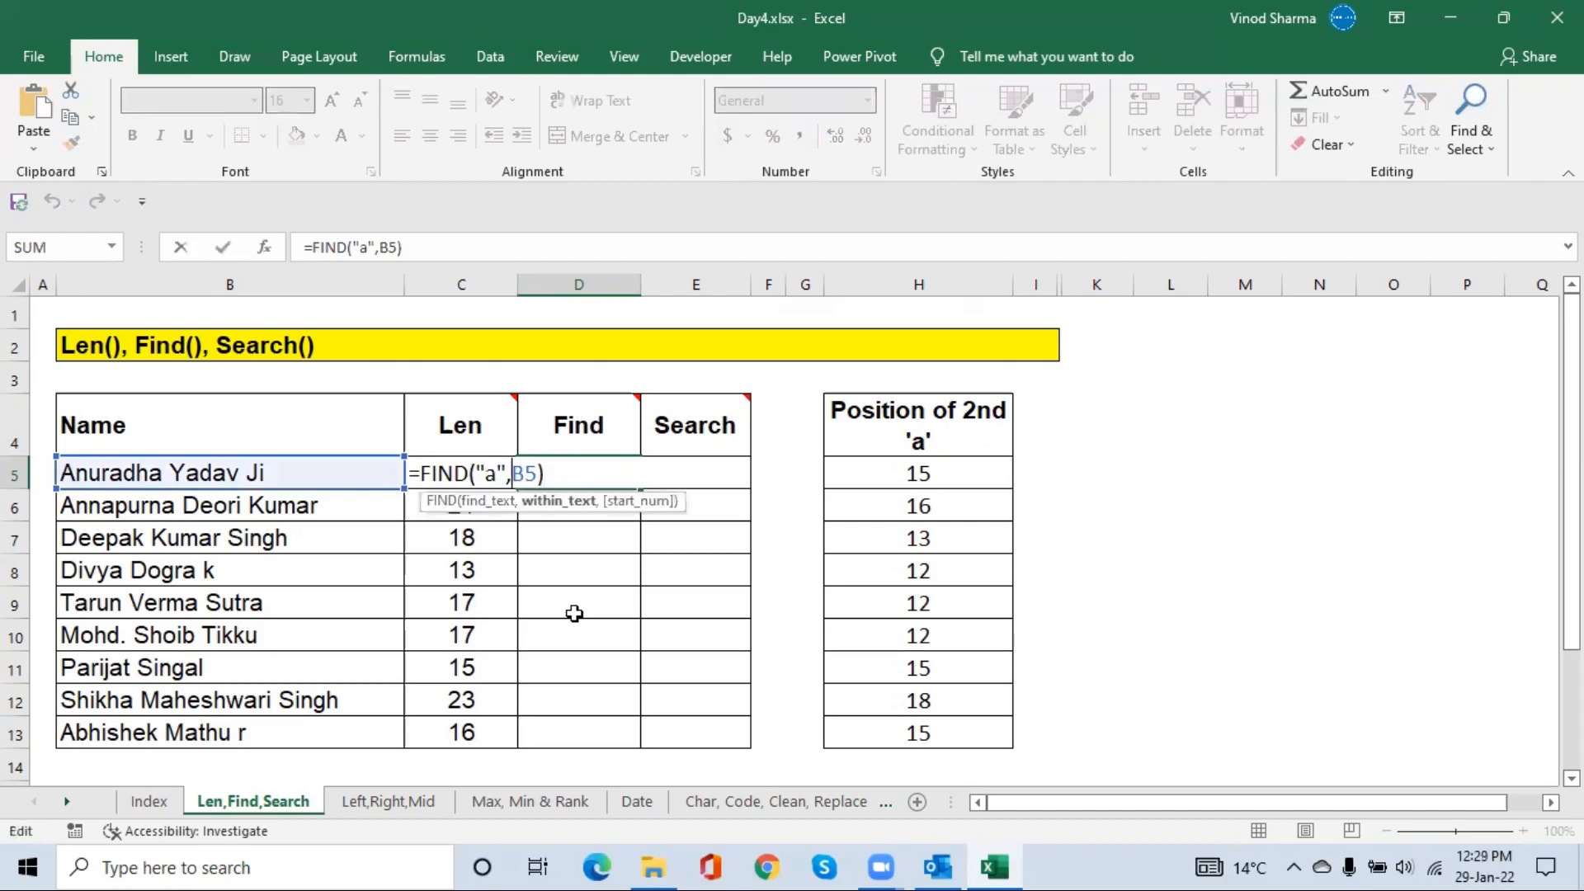
{"action": "key", "text": "Left"}
{"action": "key", "text": "Left"}
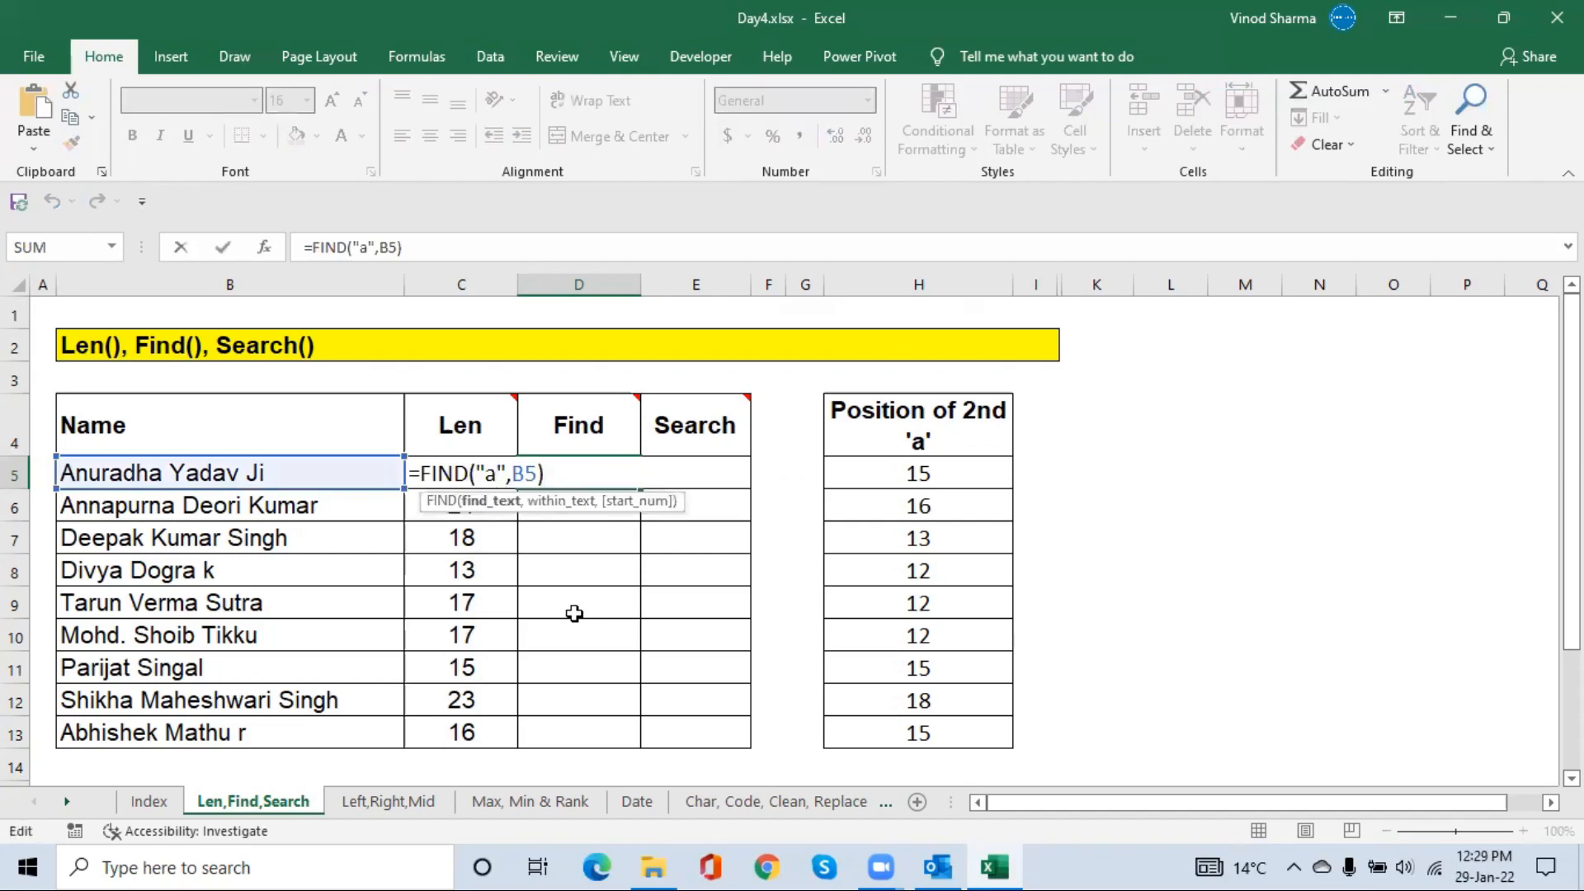
{"action": "key", "text": "BackSpace"}
{"action": "type", "text": "A"}
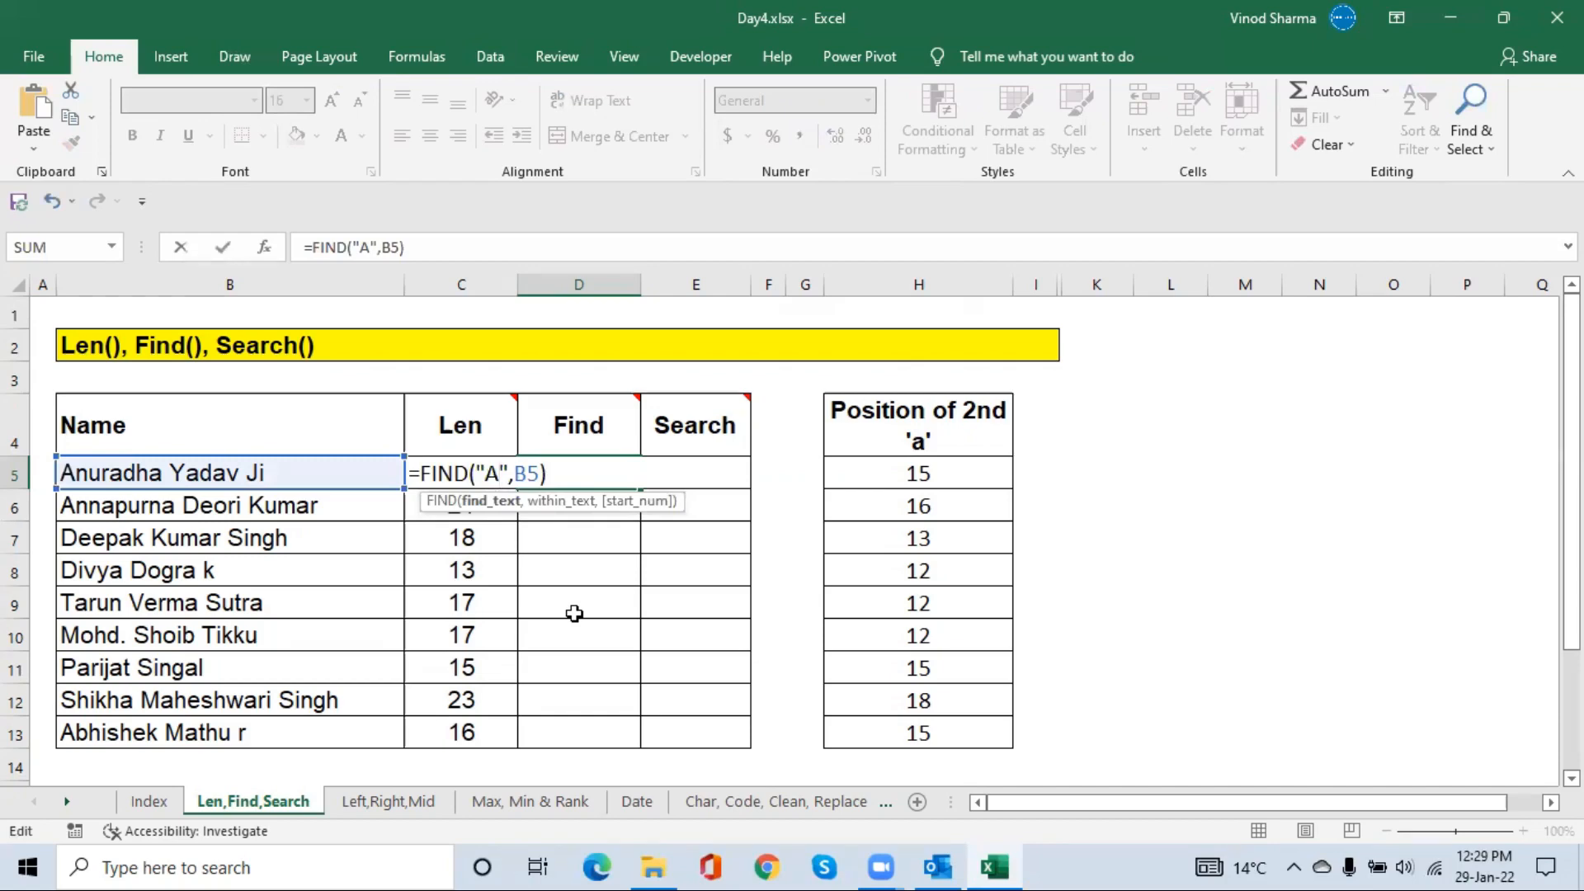
{"action": "key", "text": "Return"}
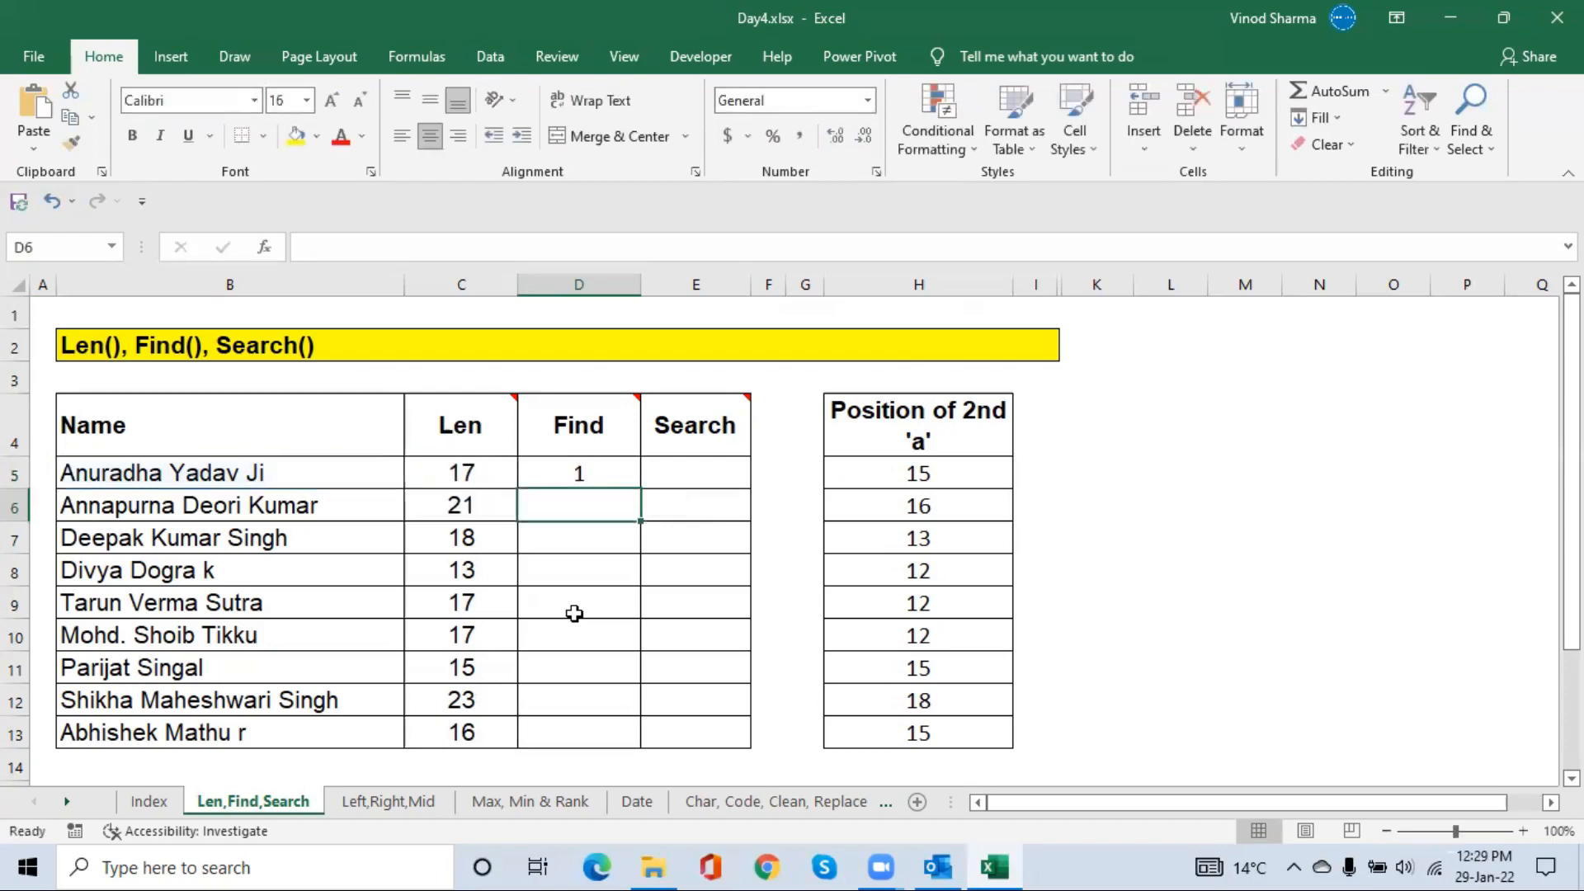
Set the text to find in the D5 formula back to lowercase, making it =FIND("a",B5).
{"action": "key", "text": "Up"}
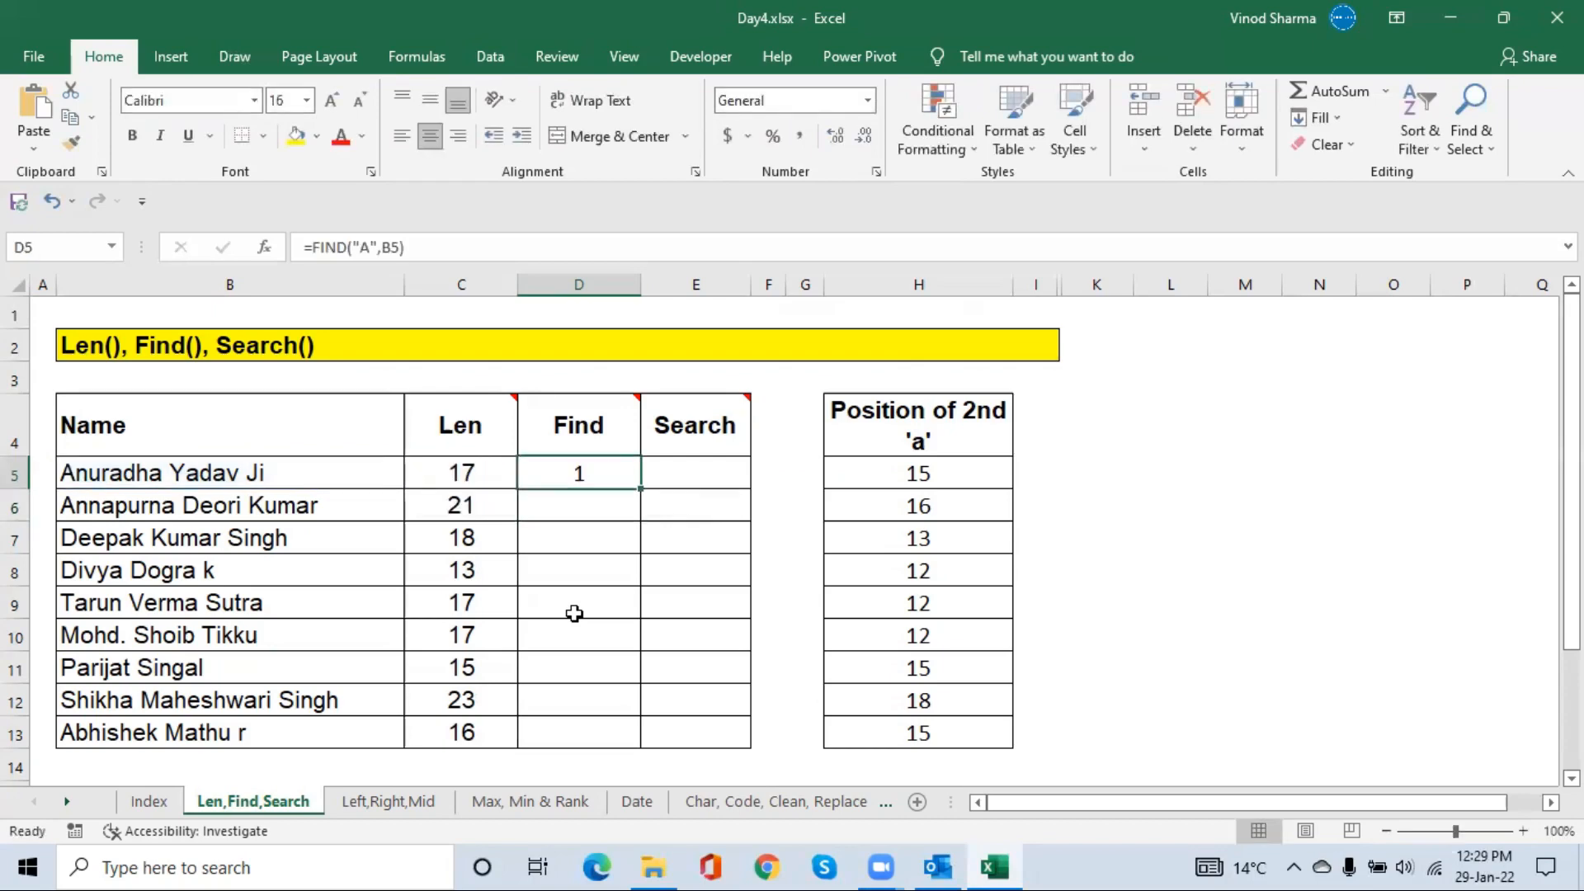
{"action": "key", "text": "F2"}
{"action": "key", "text": "Left"}
{"action": "key", "text": "Left"}
{"action": "key", "text": "Left"}
{"action": "key", "text": "Left"}
{"action": "key", "text": "Left"}
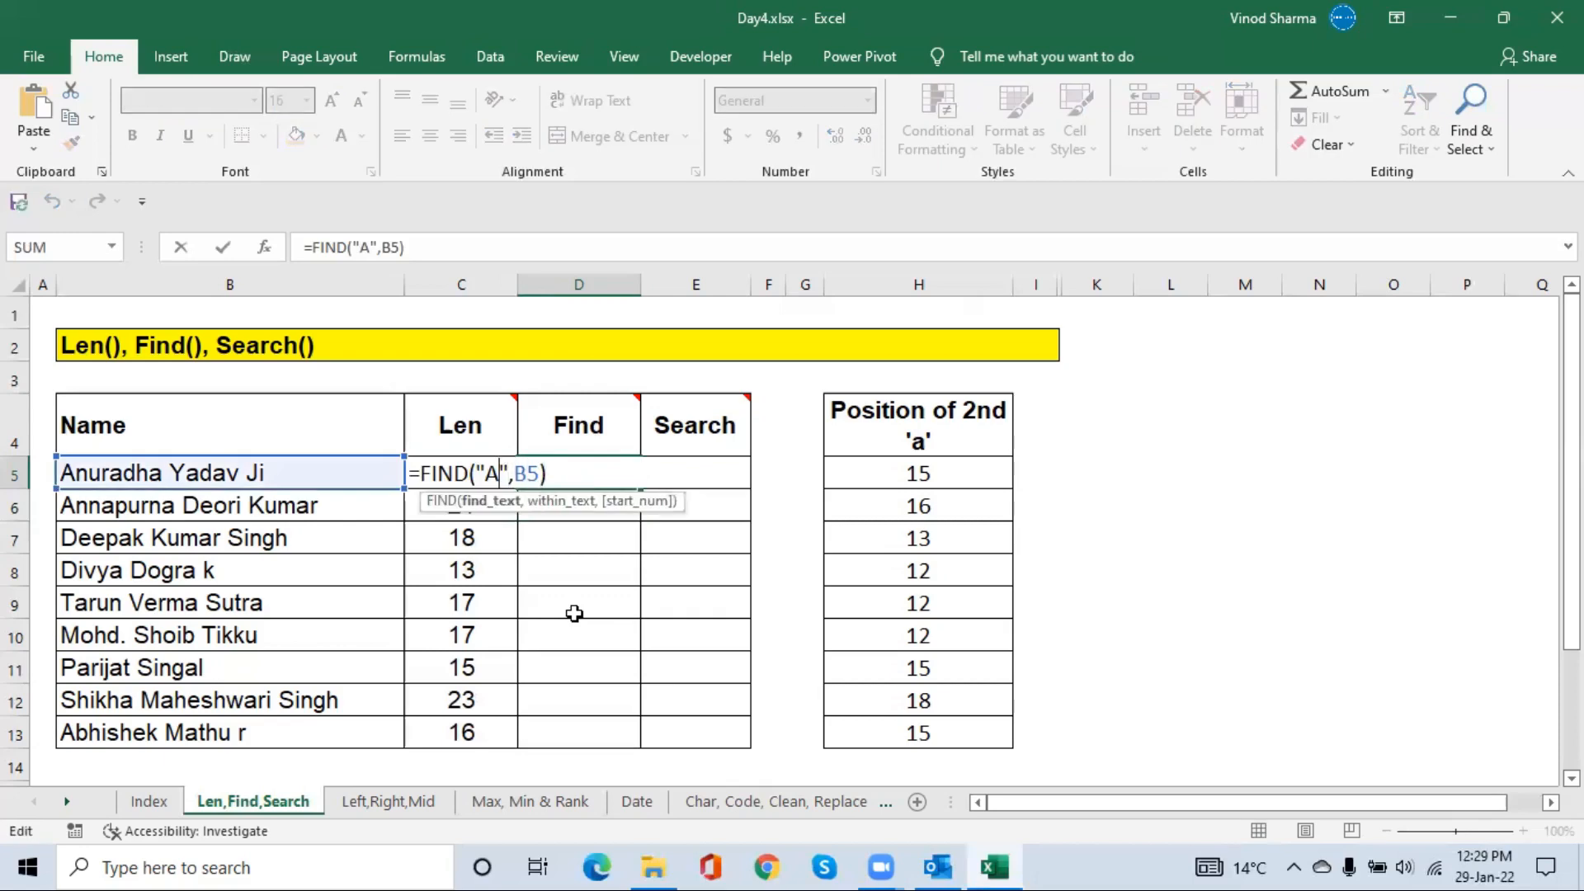
{"action": "key", "text": "BackSpace"}
{"action": "type", "text": "a"}
{"action": "key", "text": "Return"}
{"action": "key", "text": "Return"}
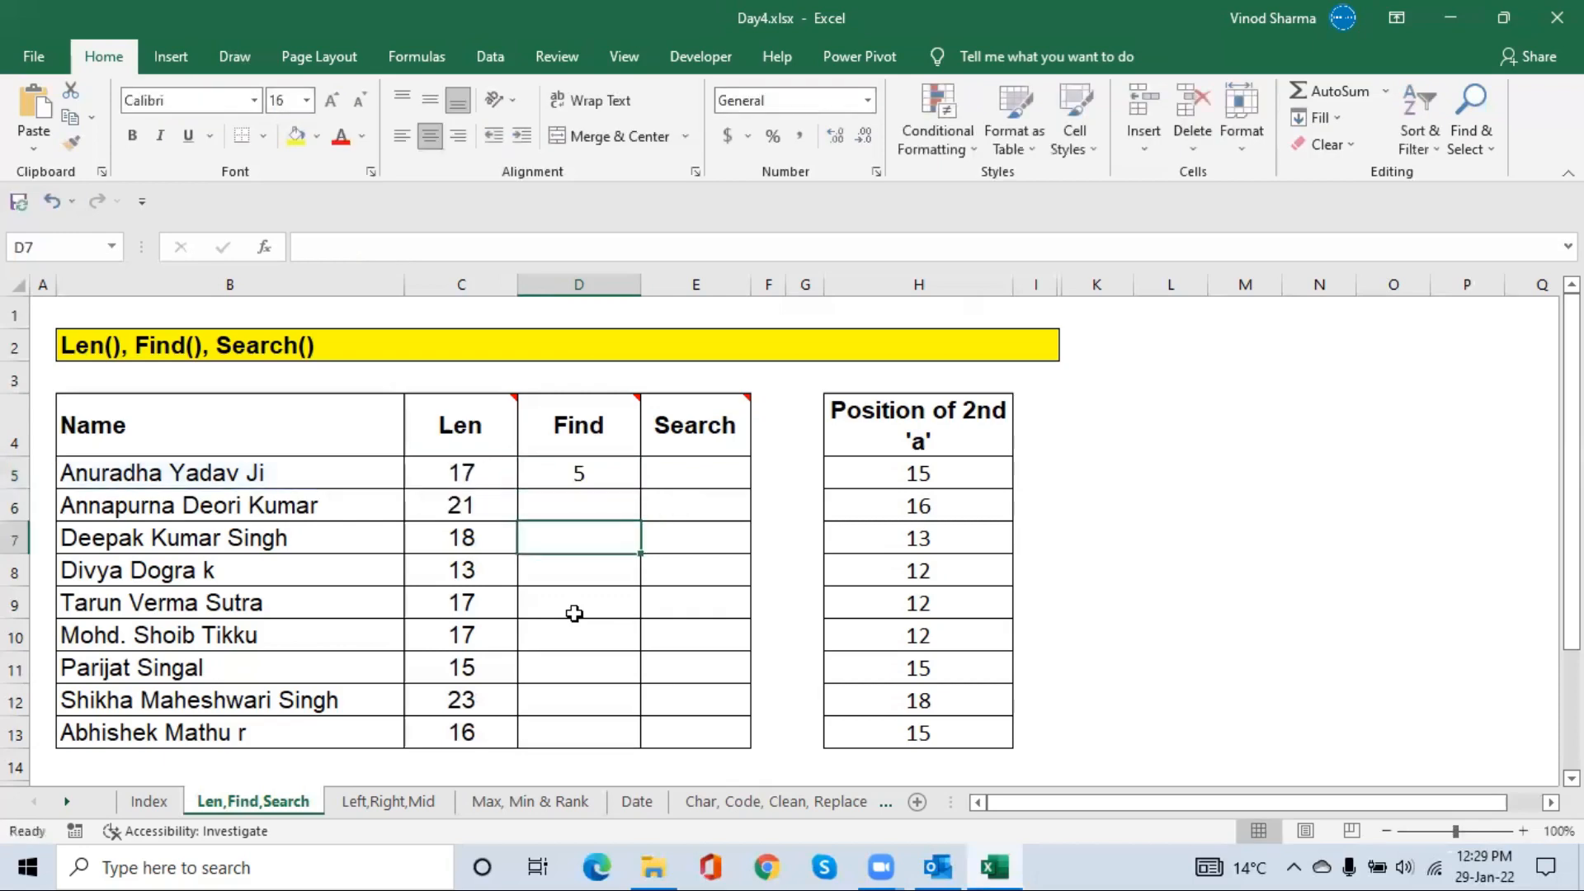
Select the first Search cell, E5, and read the comment attached to the Search header.
{"action": "key", "text": "Down"}
{"action": "key", "text": "Down"}
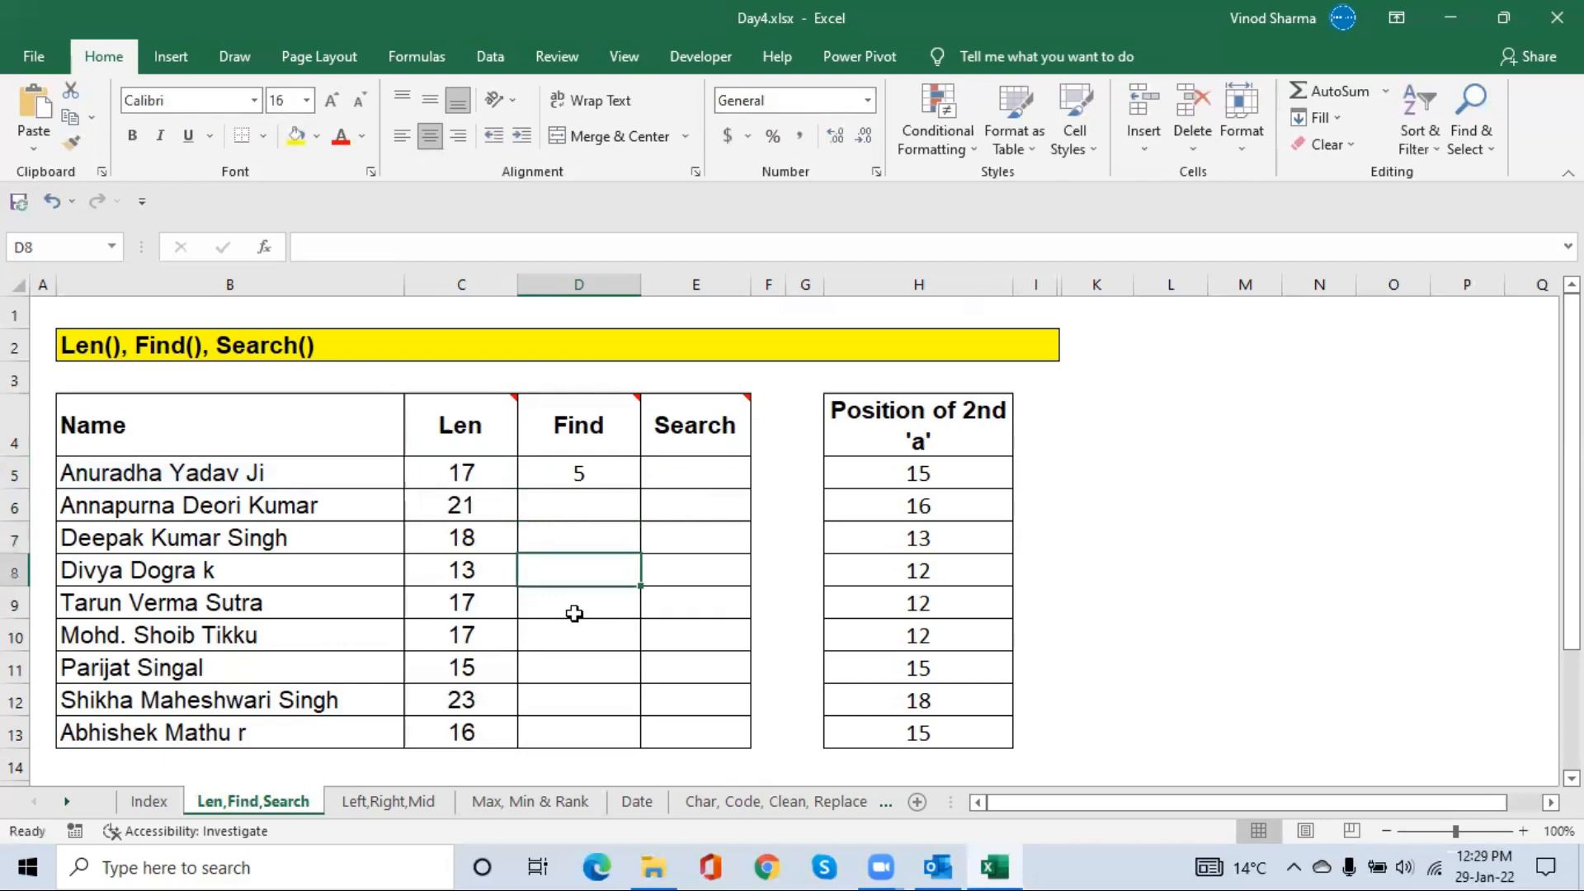
{"action": "key", "text": "Up"}
{"action": "key", "text": "Up"}
{"action": "key", "text": "Up"}
{"action": "key", "text": "Up"}
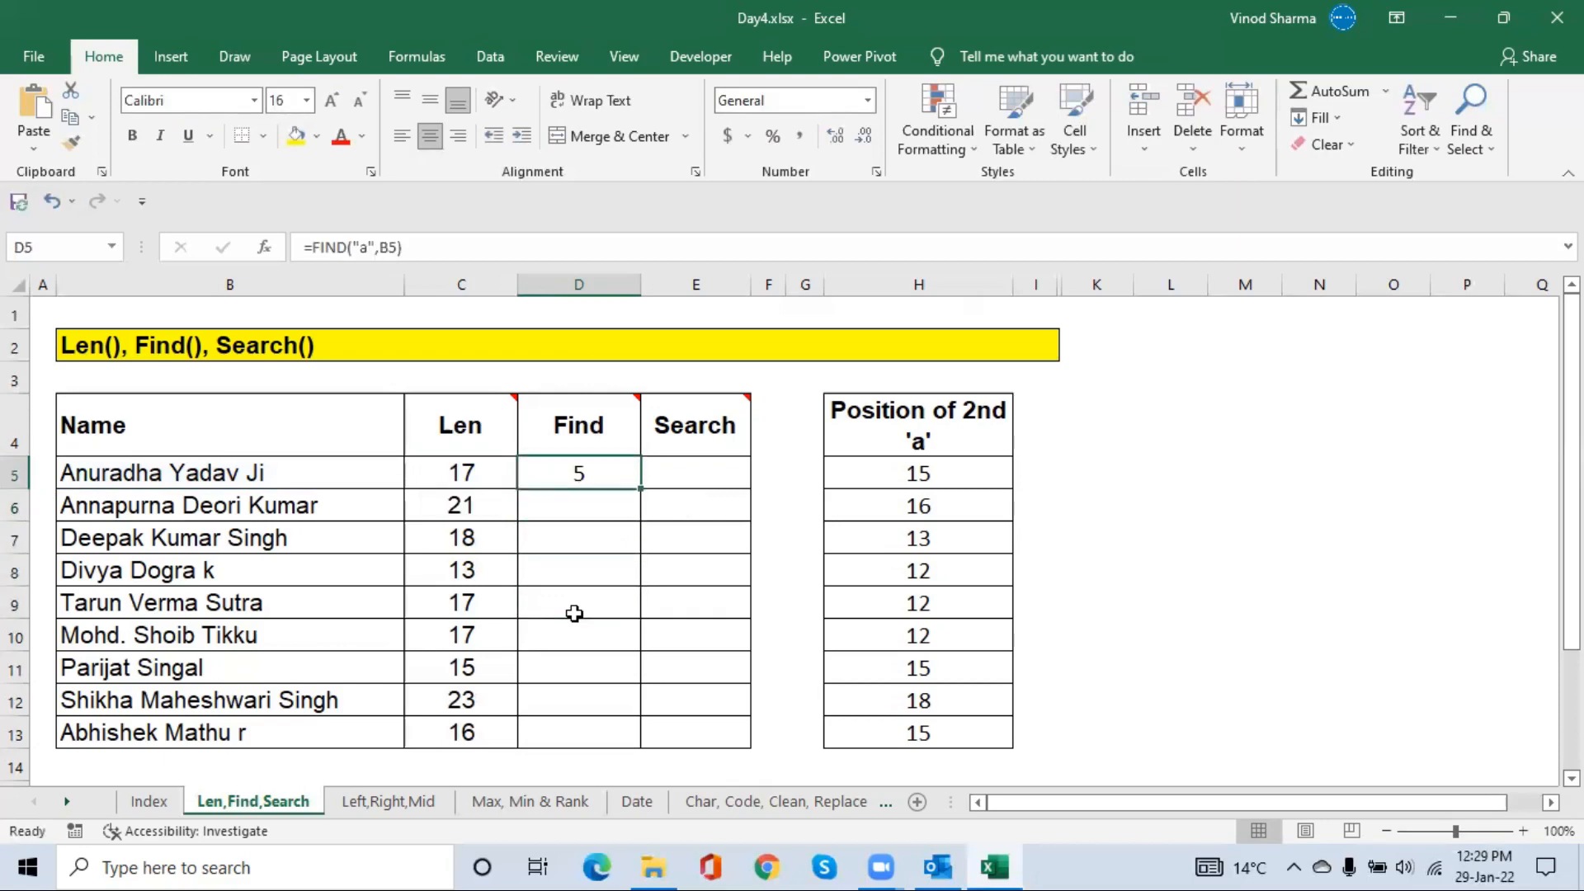
{"action": "key", "text": "Right"}
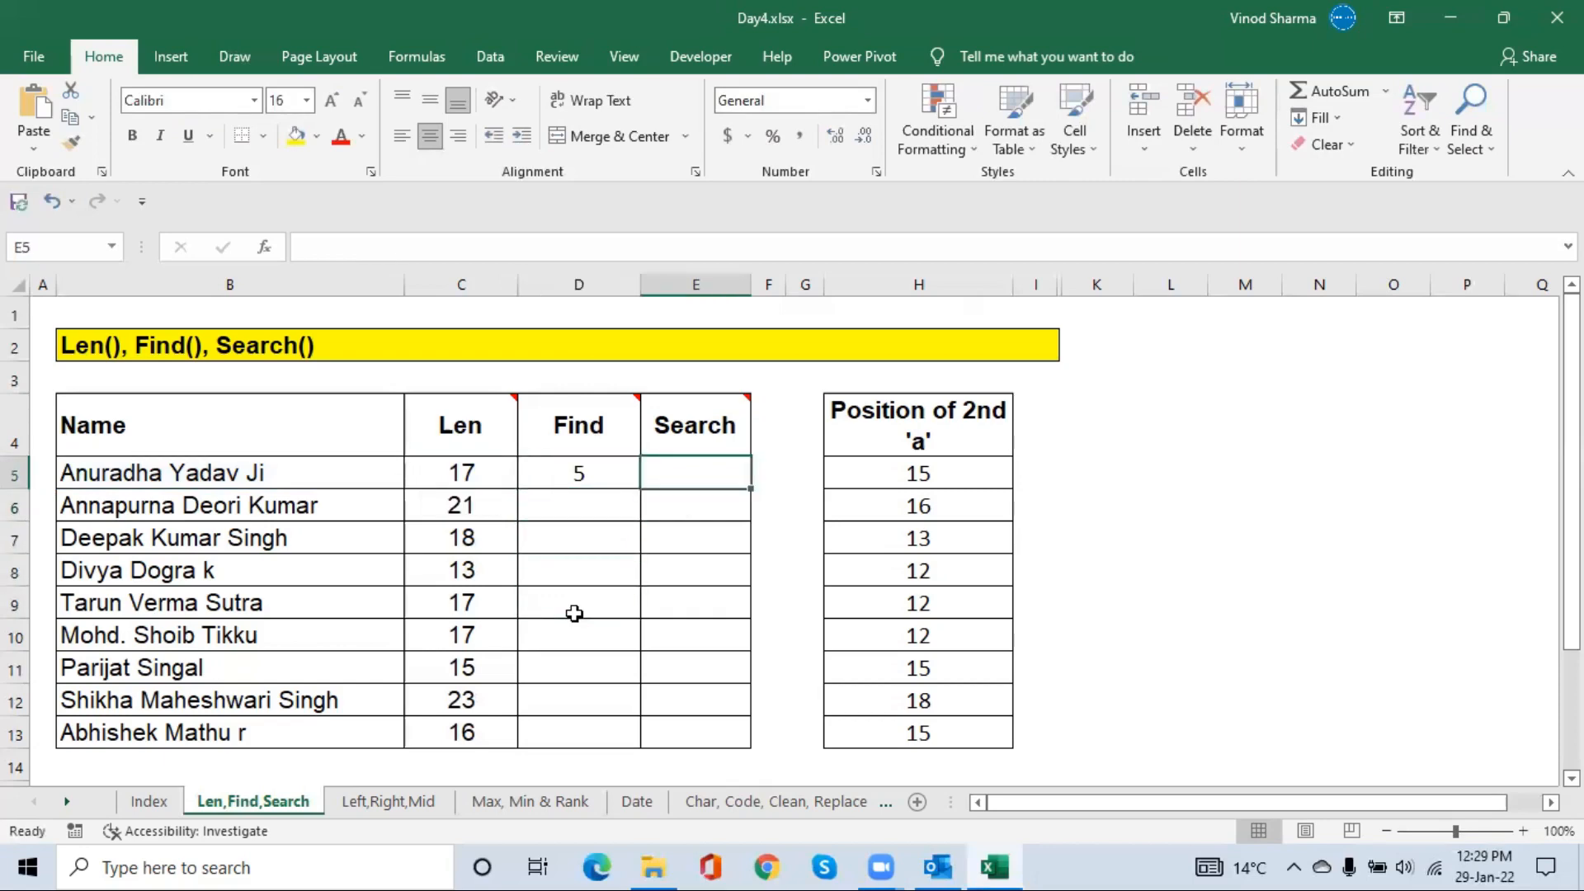
{"action": "mouse_move", "coordinate": [683, 417]}
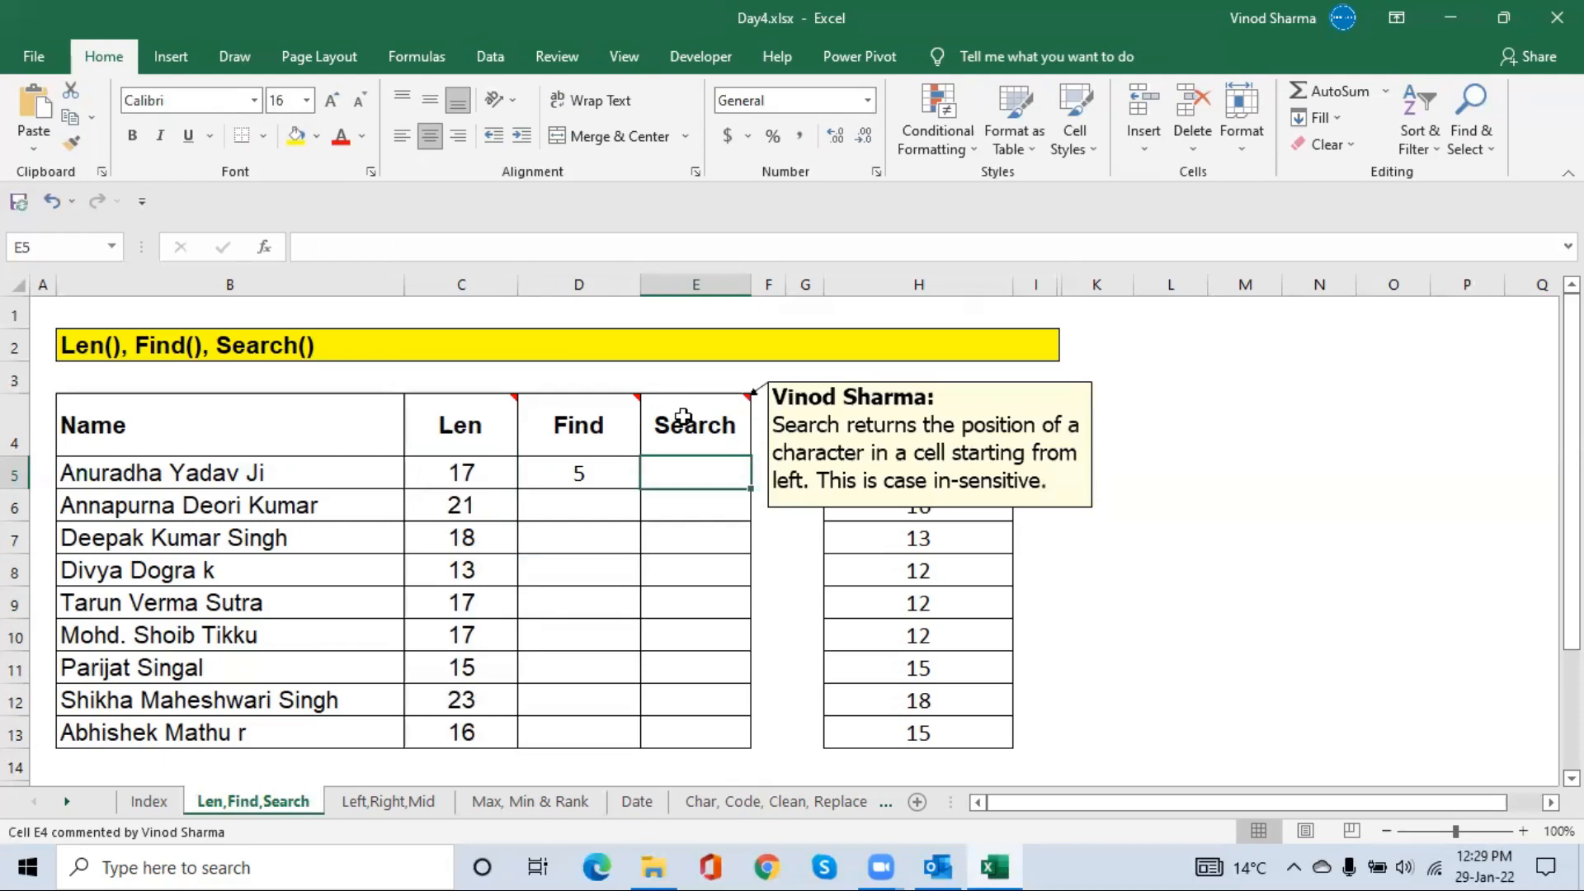
Enter =SEARCH("a",B5) in E5 to locate the first letter a in the name regardless of case.
{"action": "type", "text": "=se"}
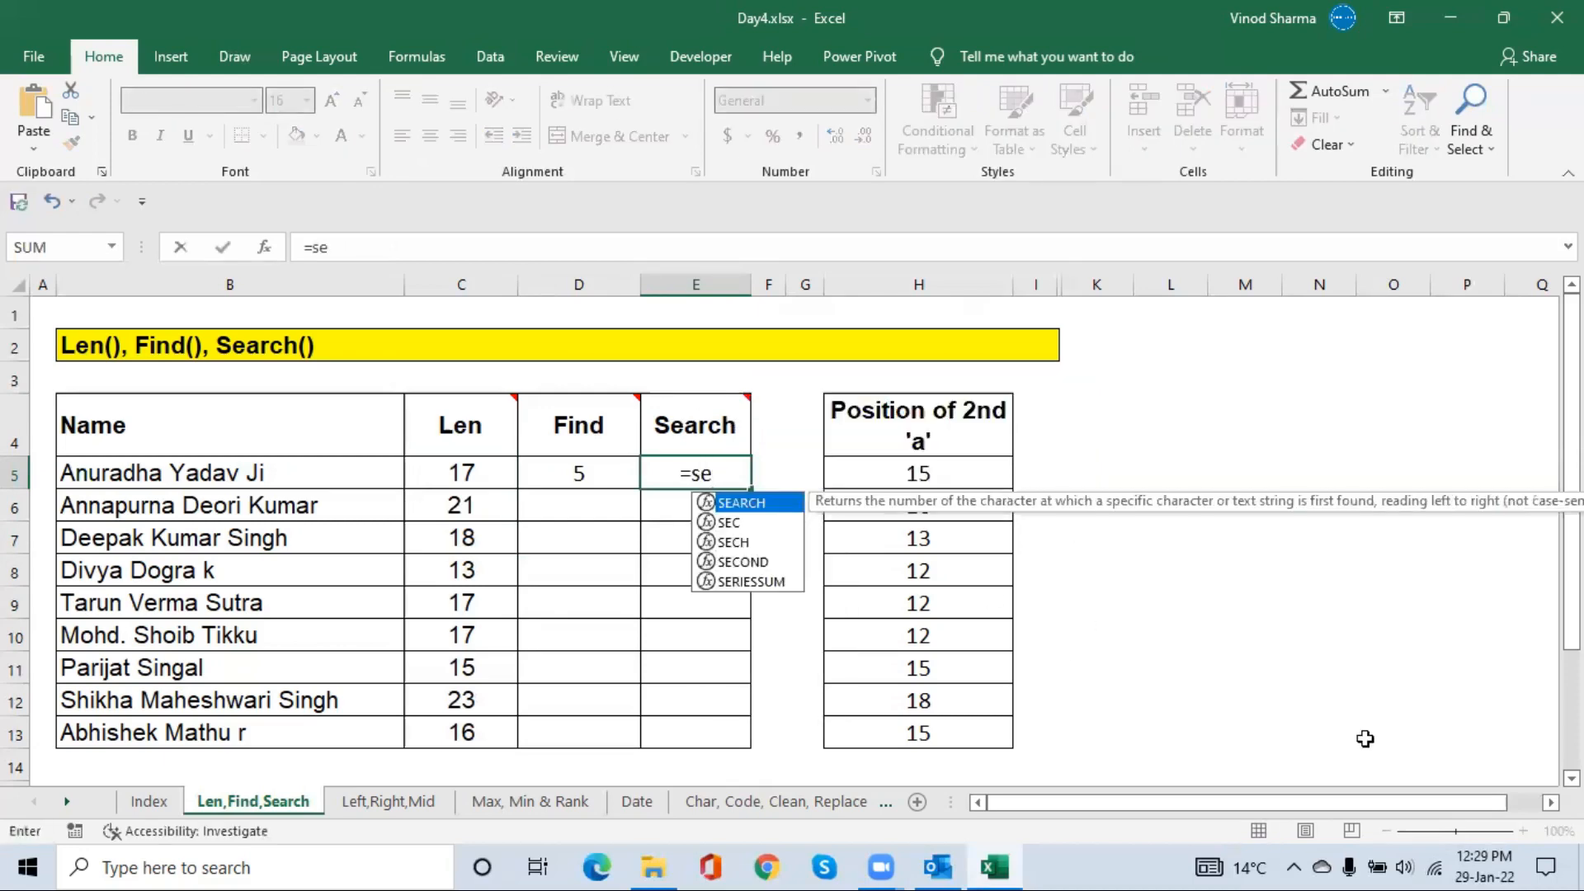
{"action": "key", "text": "Tab"}
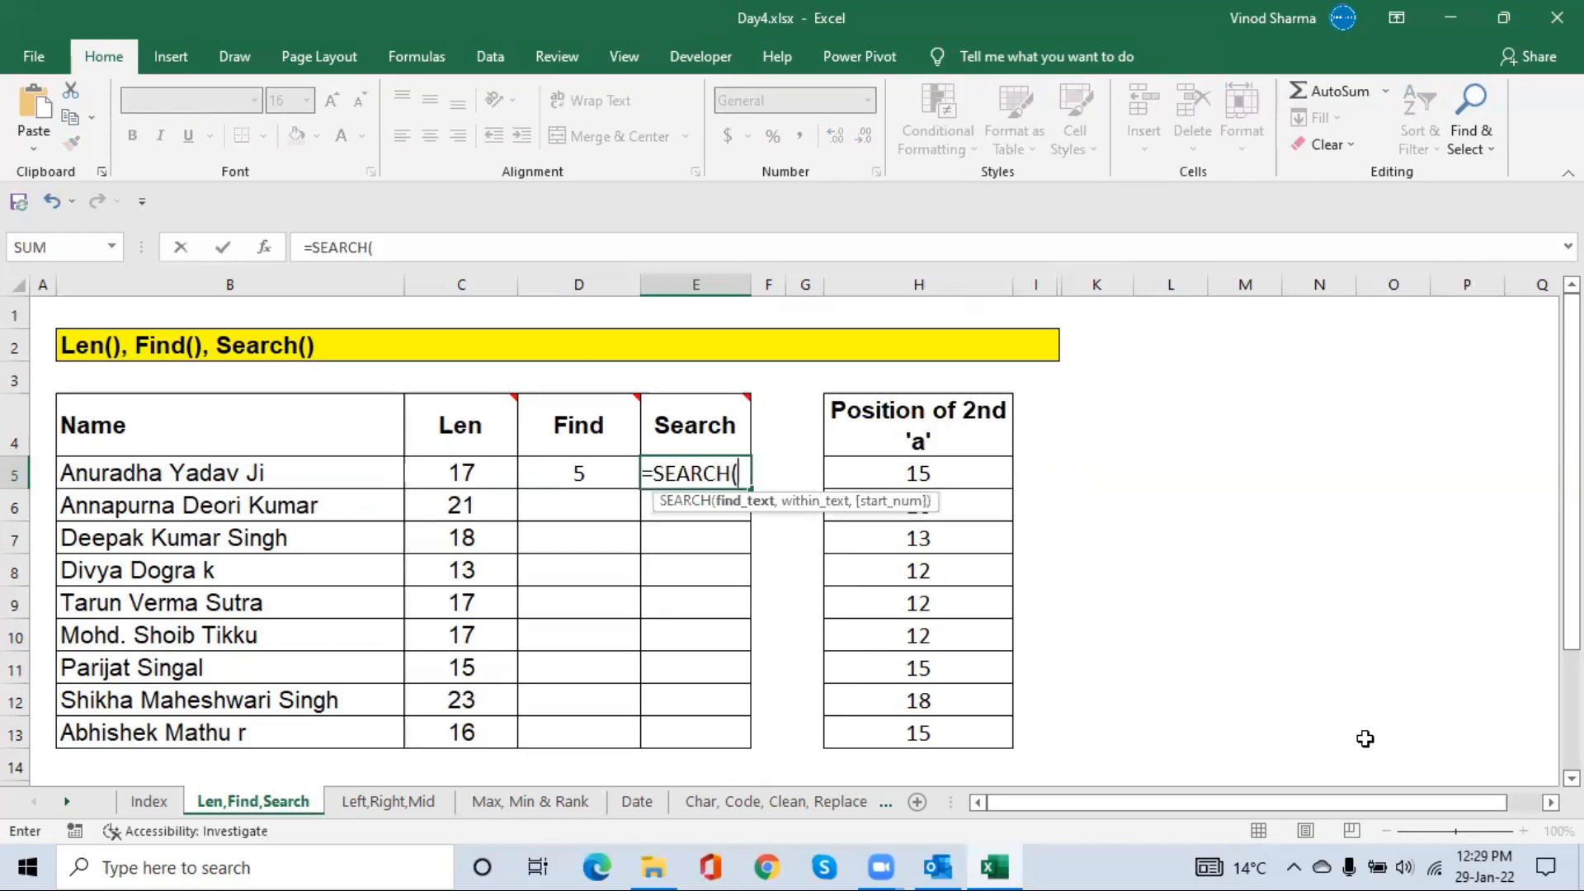
{"action": "type", "text": "\"a\""}
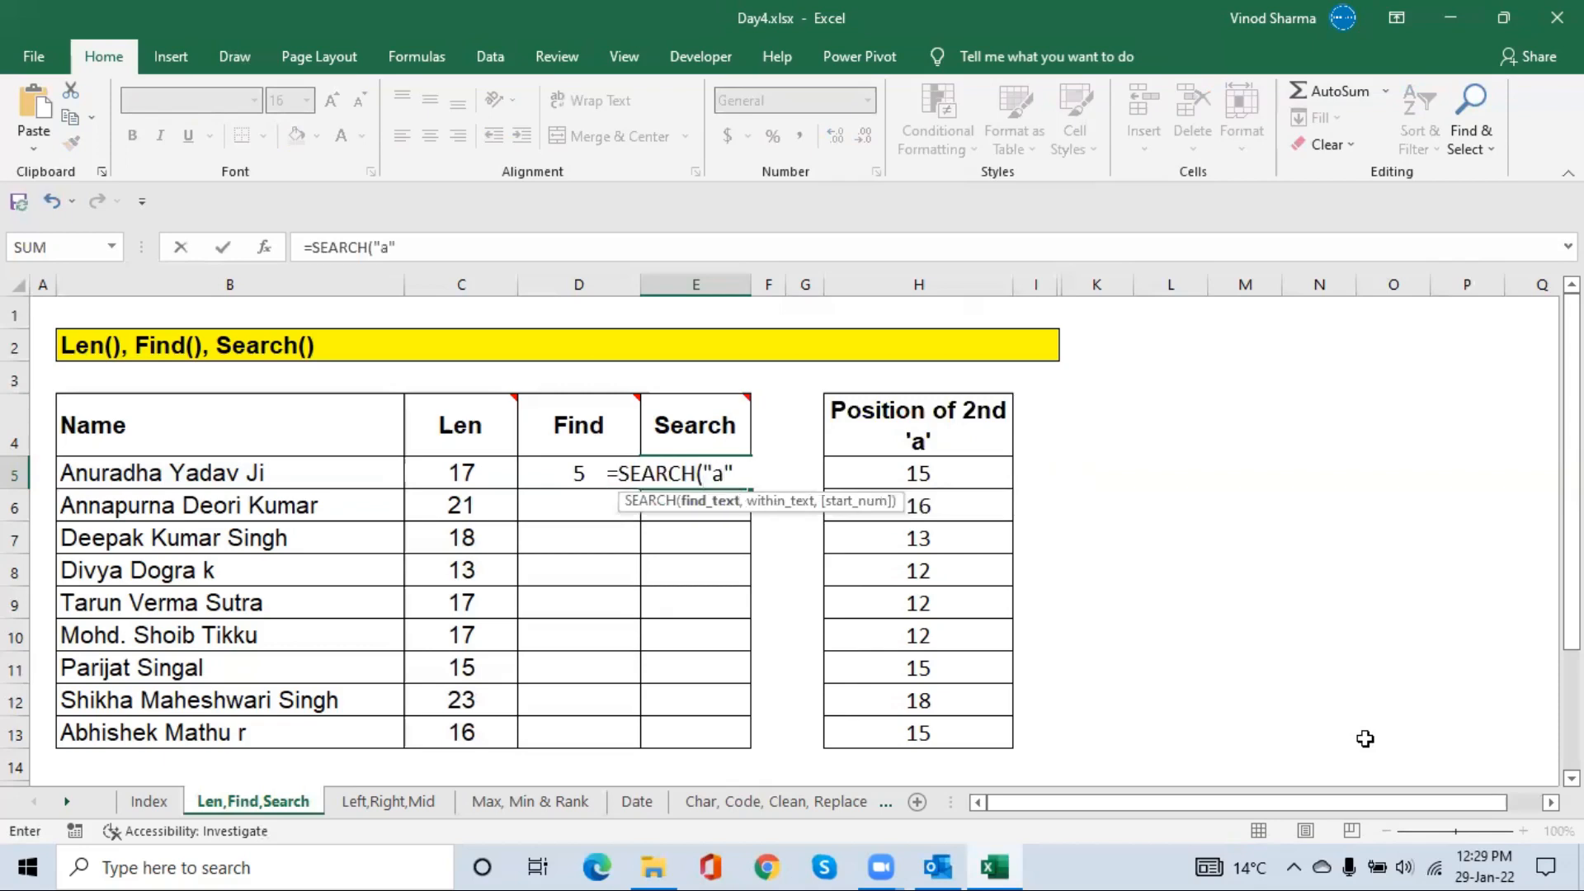
{"action": "type", "text": ","}
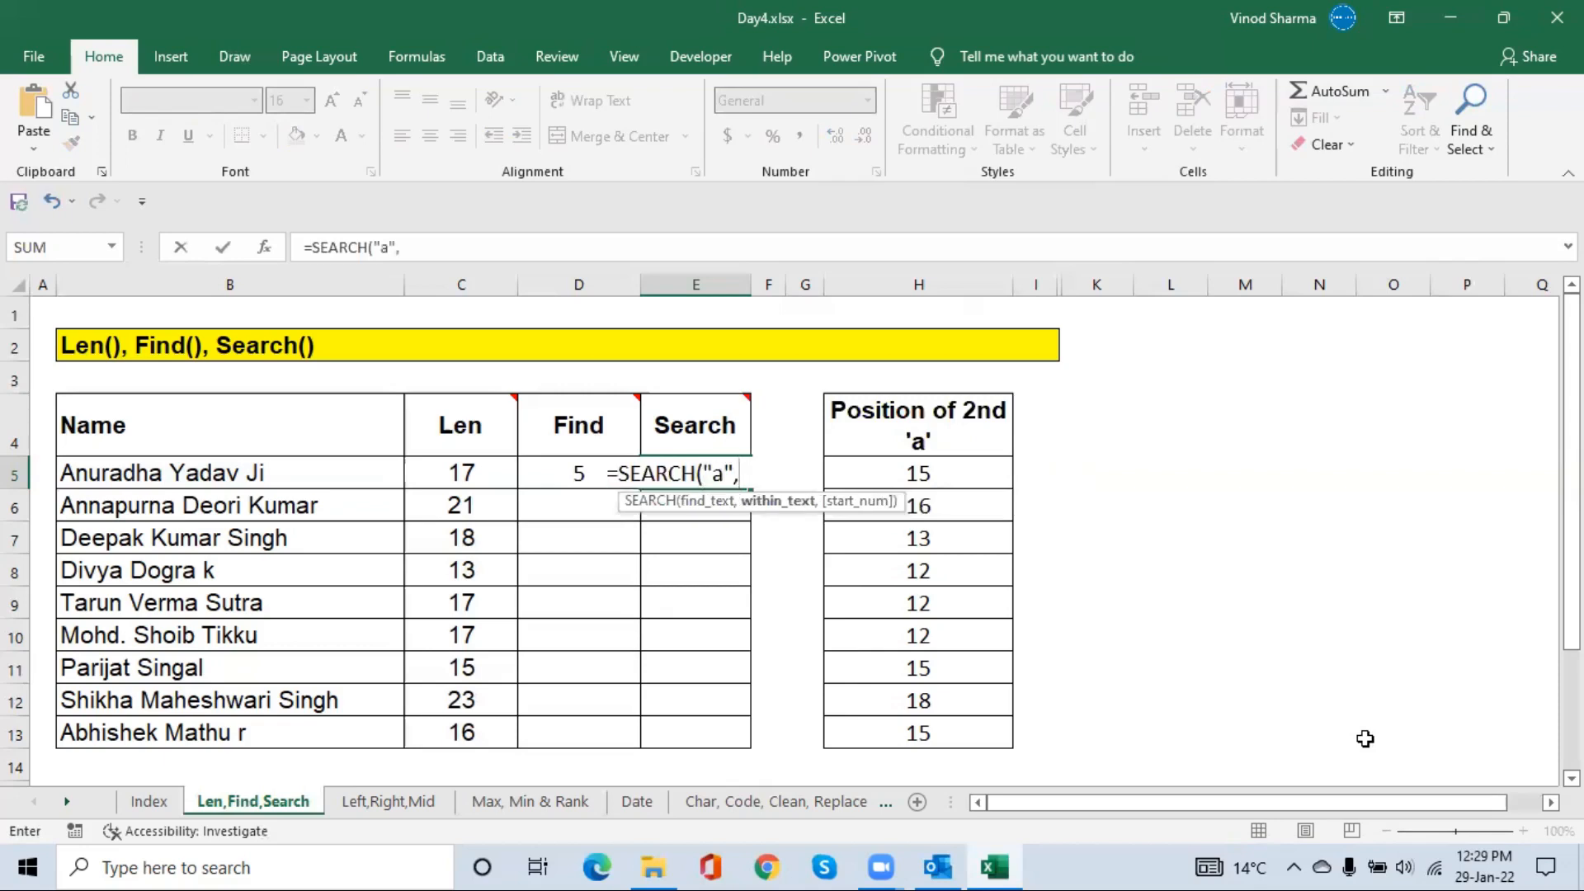
{"action": "key", "text": "Left"}
{"action": "key", "text": "Left"}
{"action": "key", "text": "Left"}
{"action": "key", "text": "Left"}
{"action": "key", "text": "Right"}
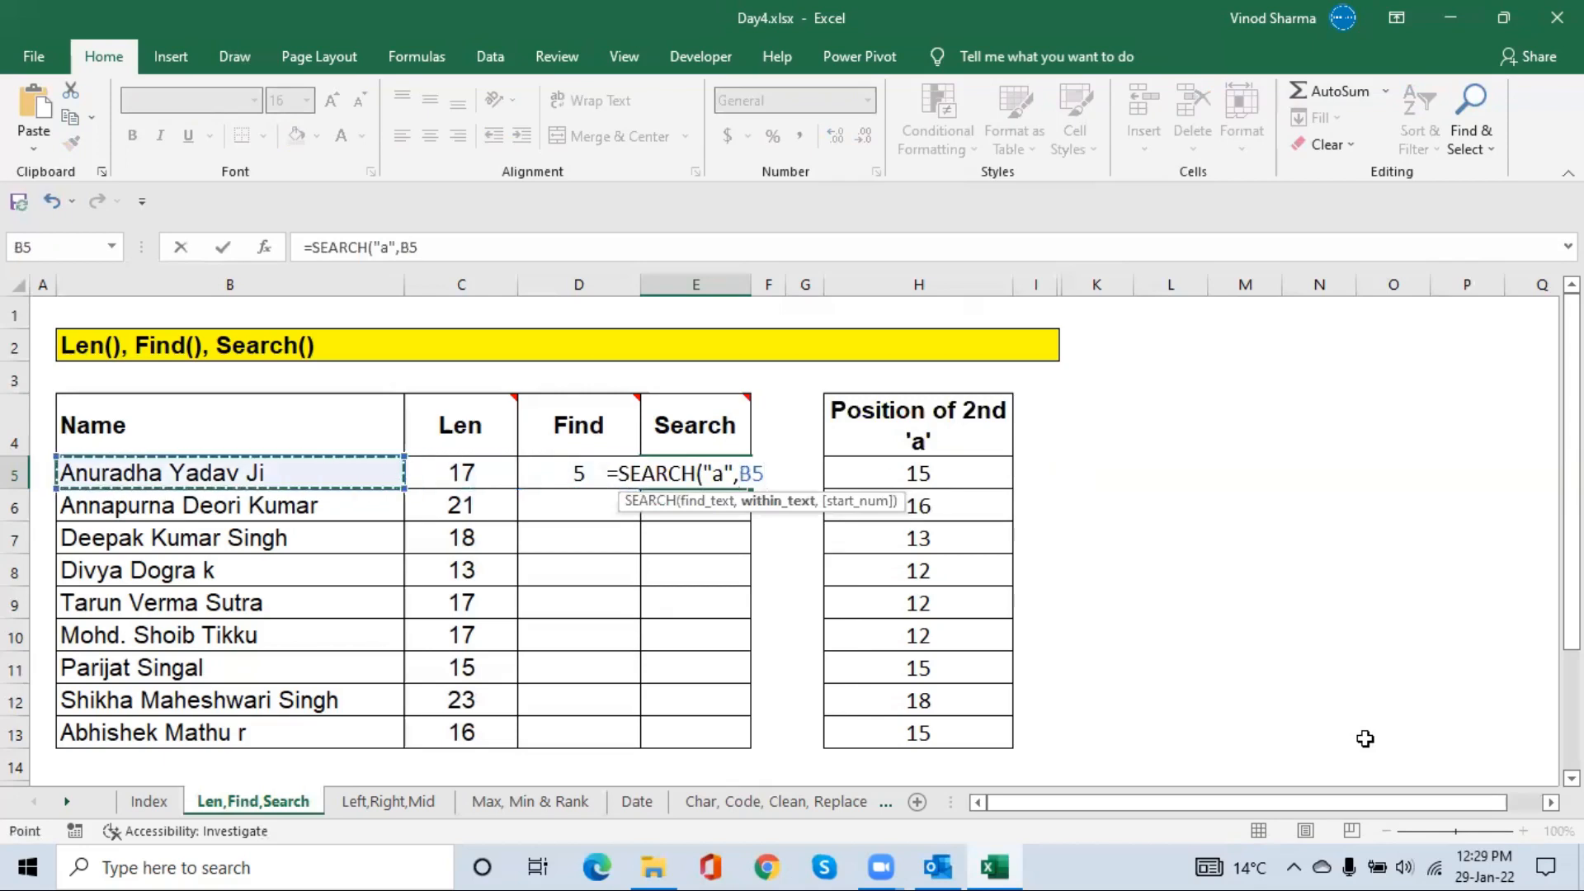
{"action": "type", "text": ")"}
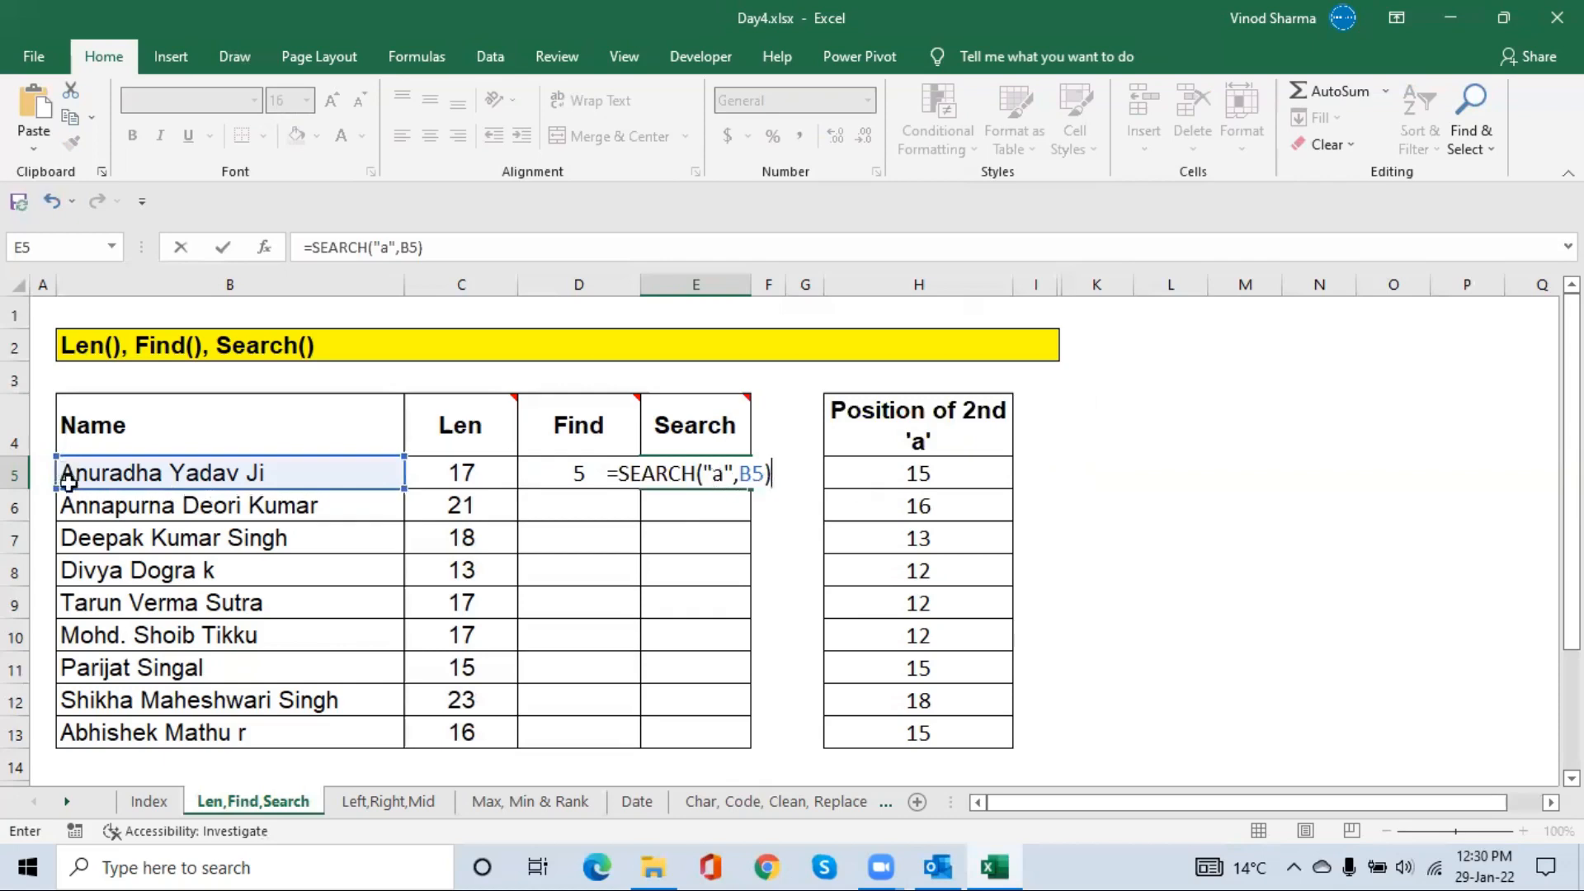
{"action": "key", "text": "Return"}
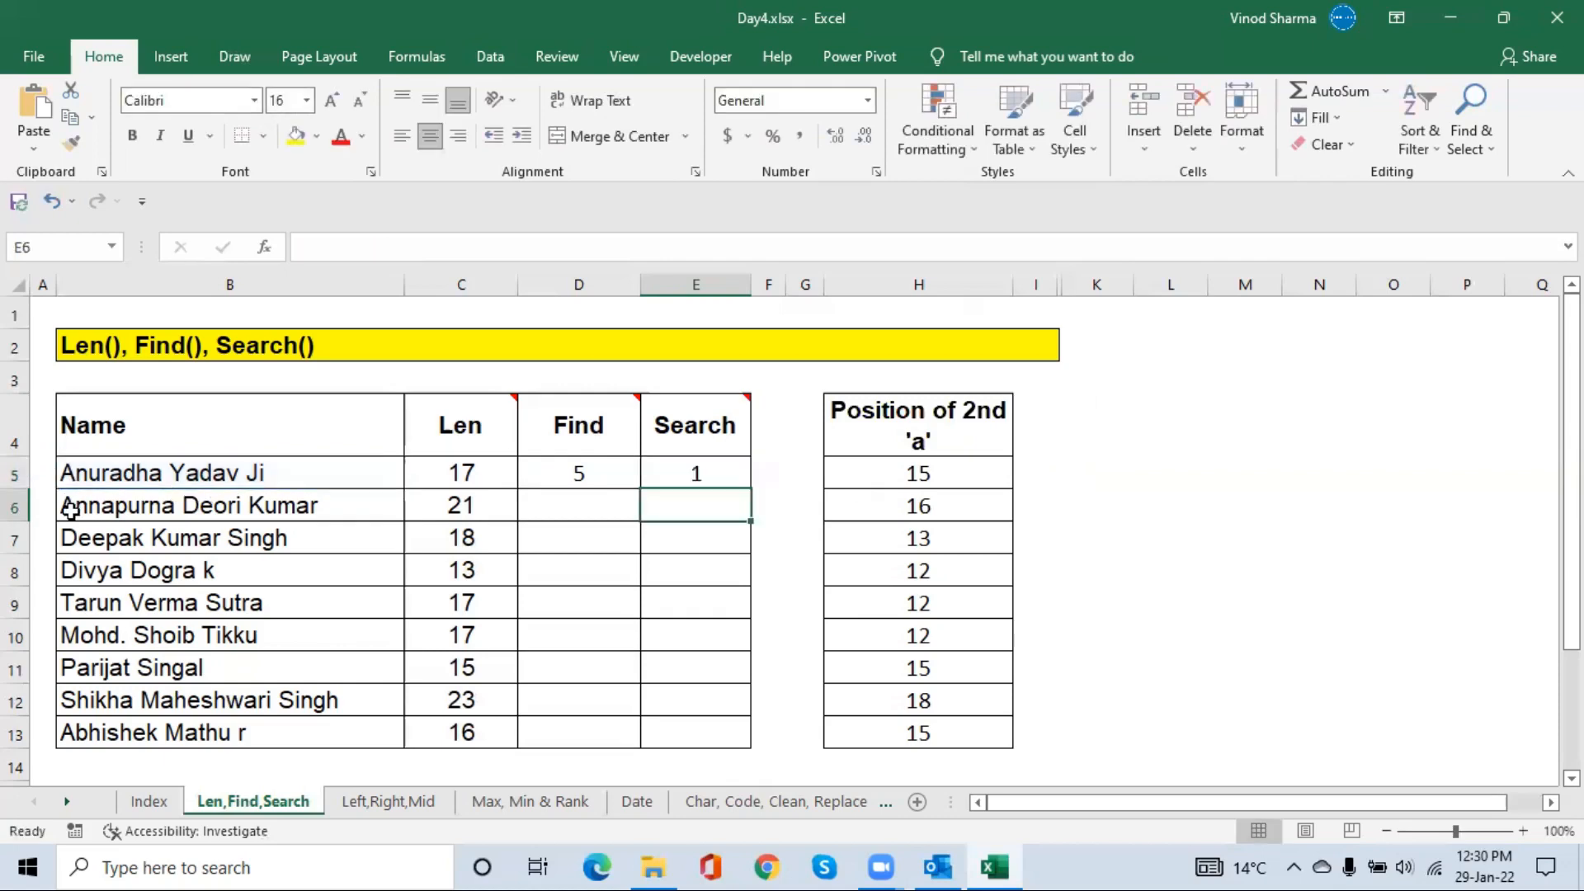
Change the text to find in the E5 formula to an uppercase "A", making it =SEARCH("A",B5).
{"action": "key", "text": "Up"}
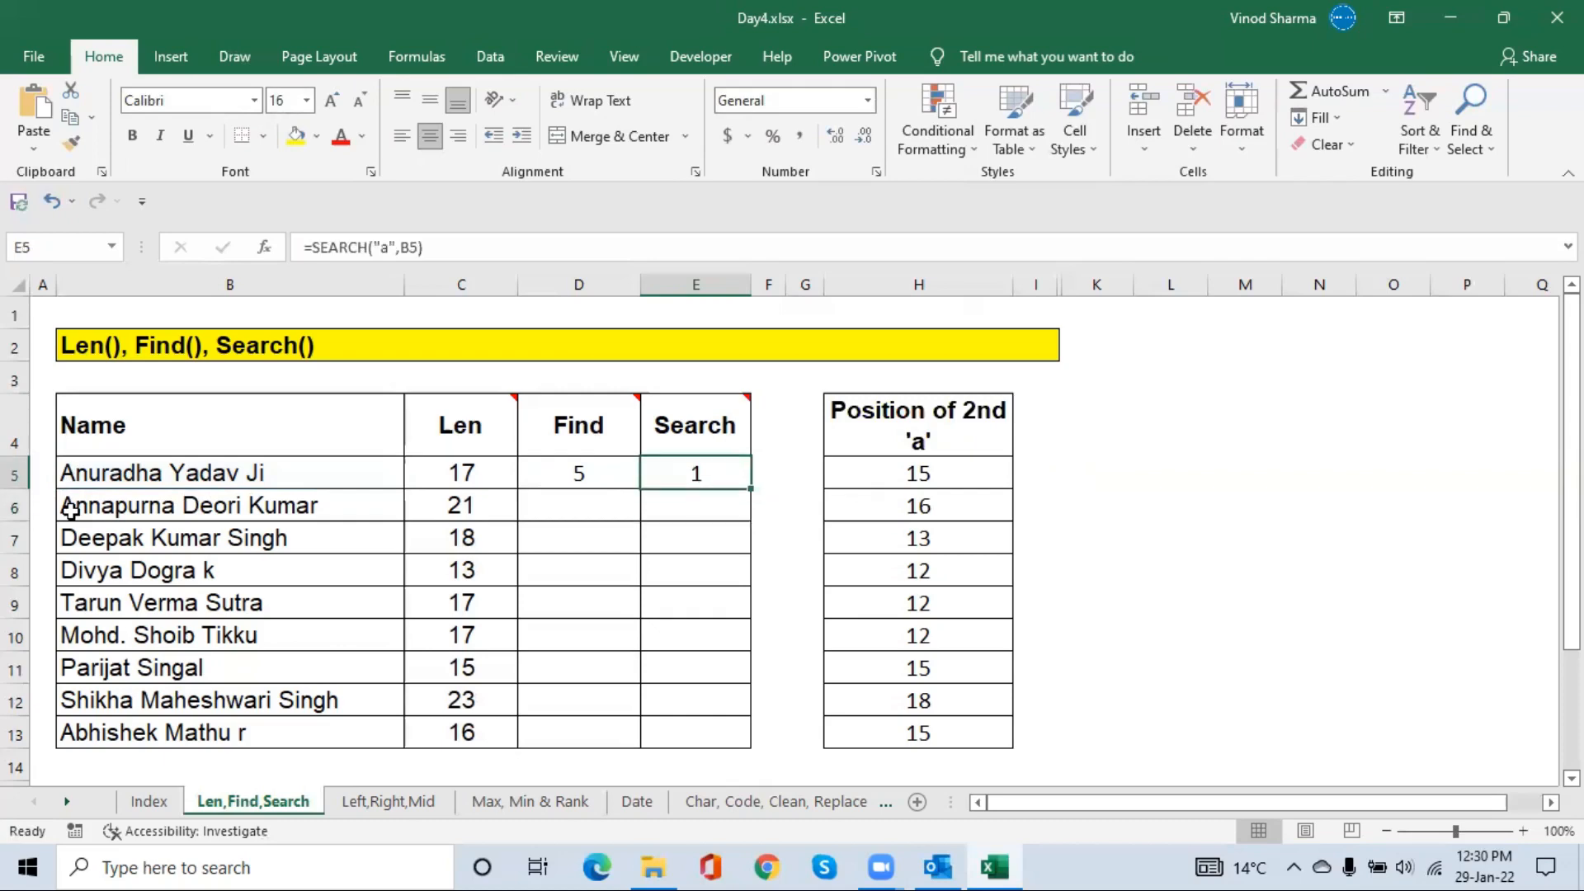
{"action": "key", "text": "F2"}
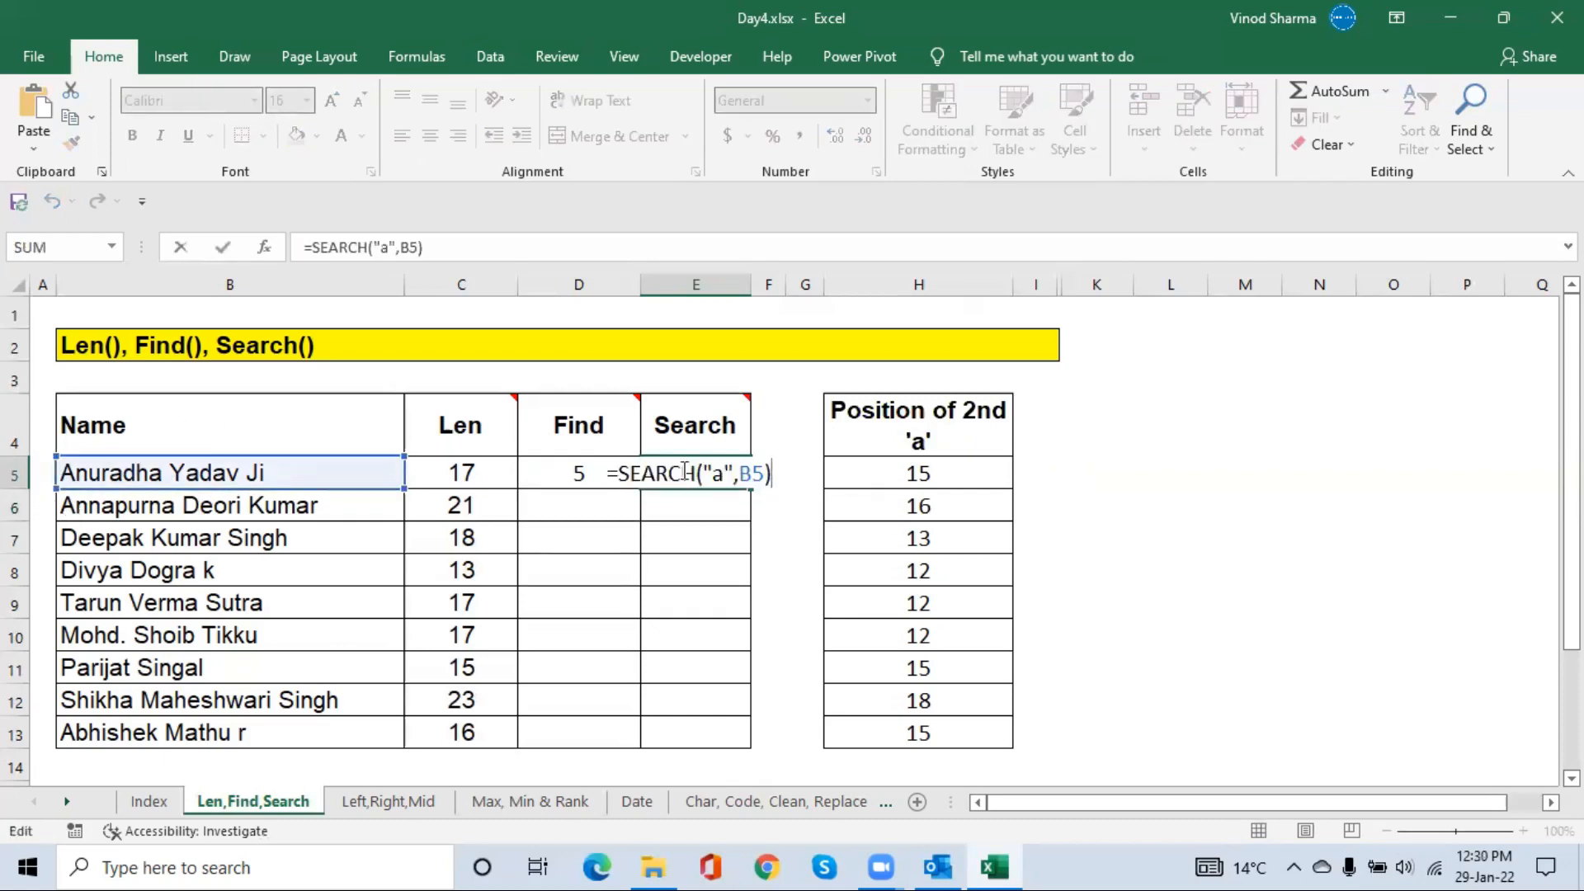
{"action": "key", "text": "Left"}
{"action": "key", "text": "Left"}
{"action": "key", "text": "Left"}
{"action": "key", "text": "Left"}
{"action": "key", "text": "Left"}
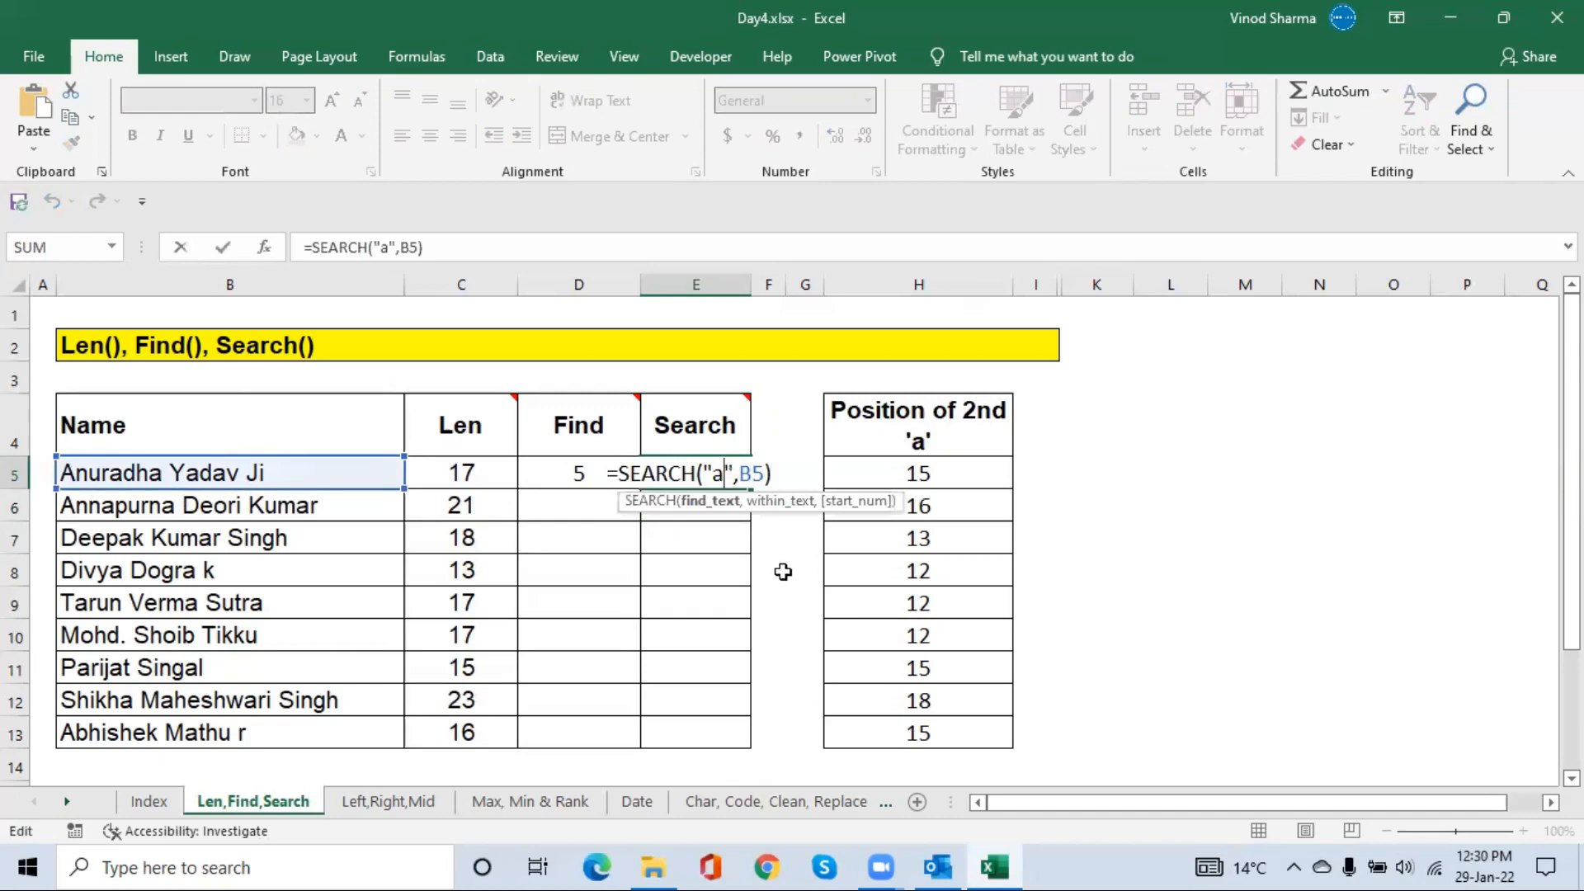
{"action": "key", "text": "BackSpace"}
{"action": "type", "text": "A"}
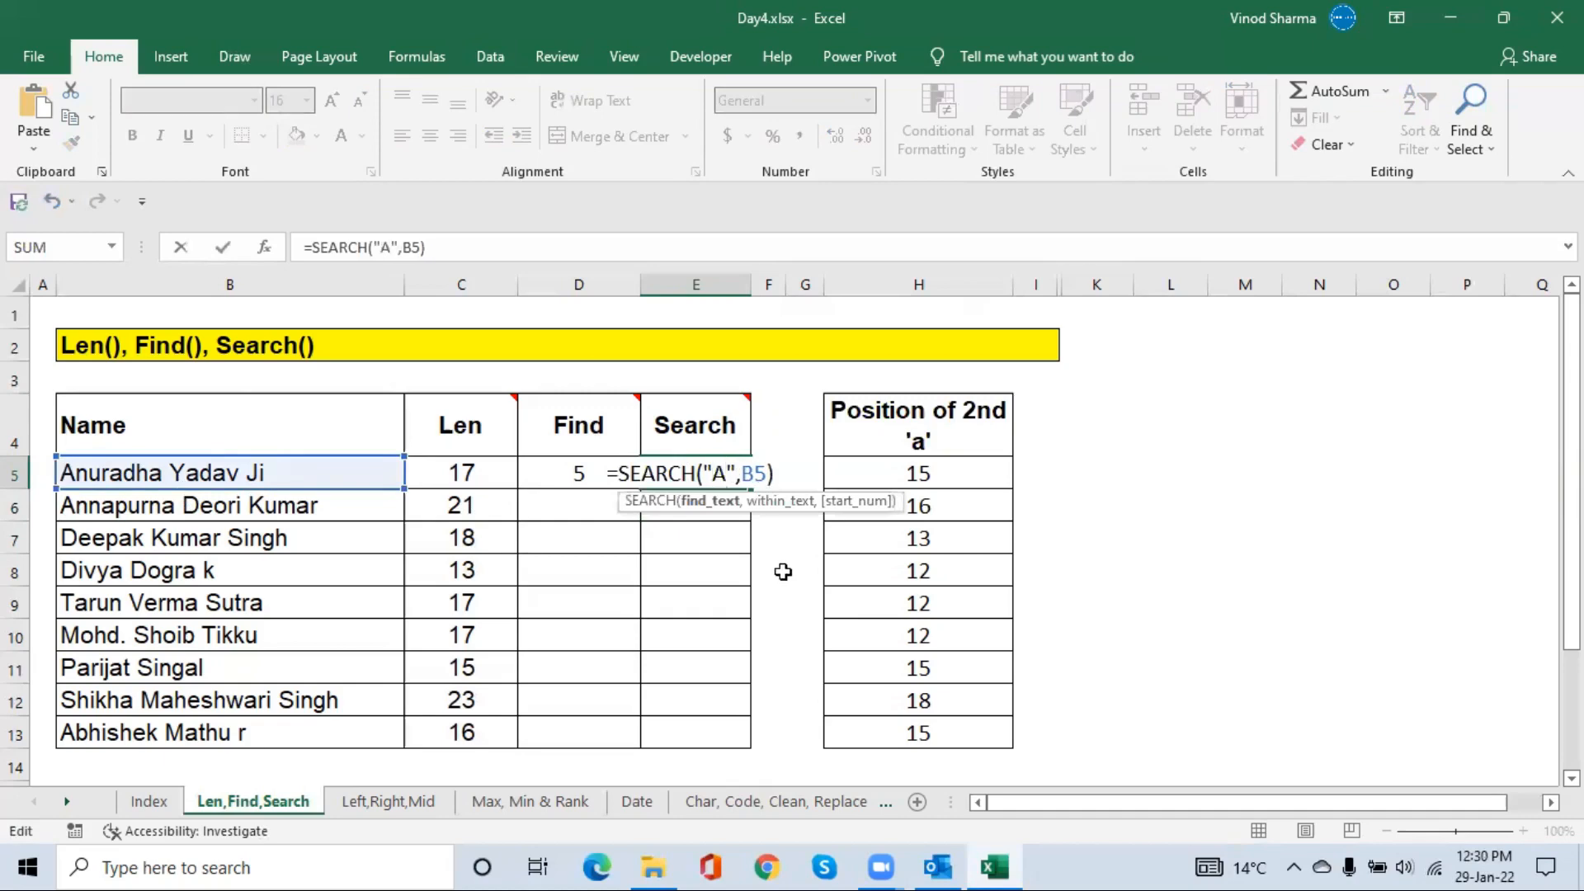
{"action": "key", "text": "Return"}
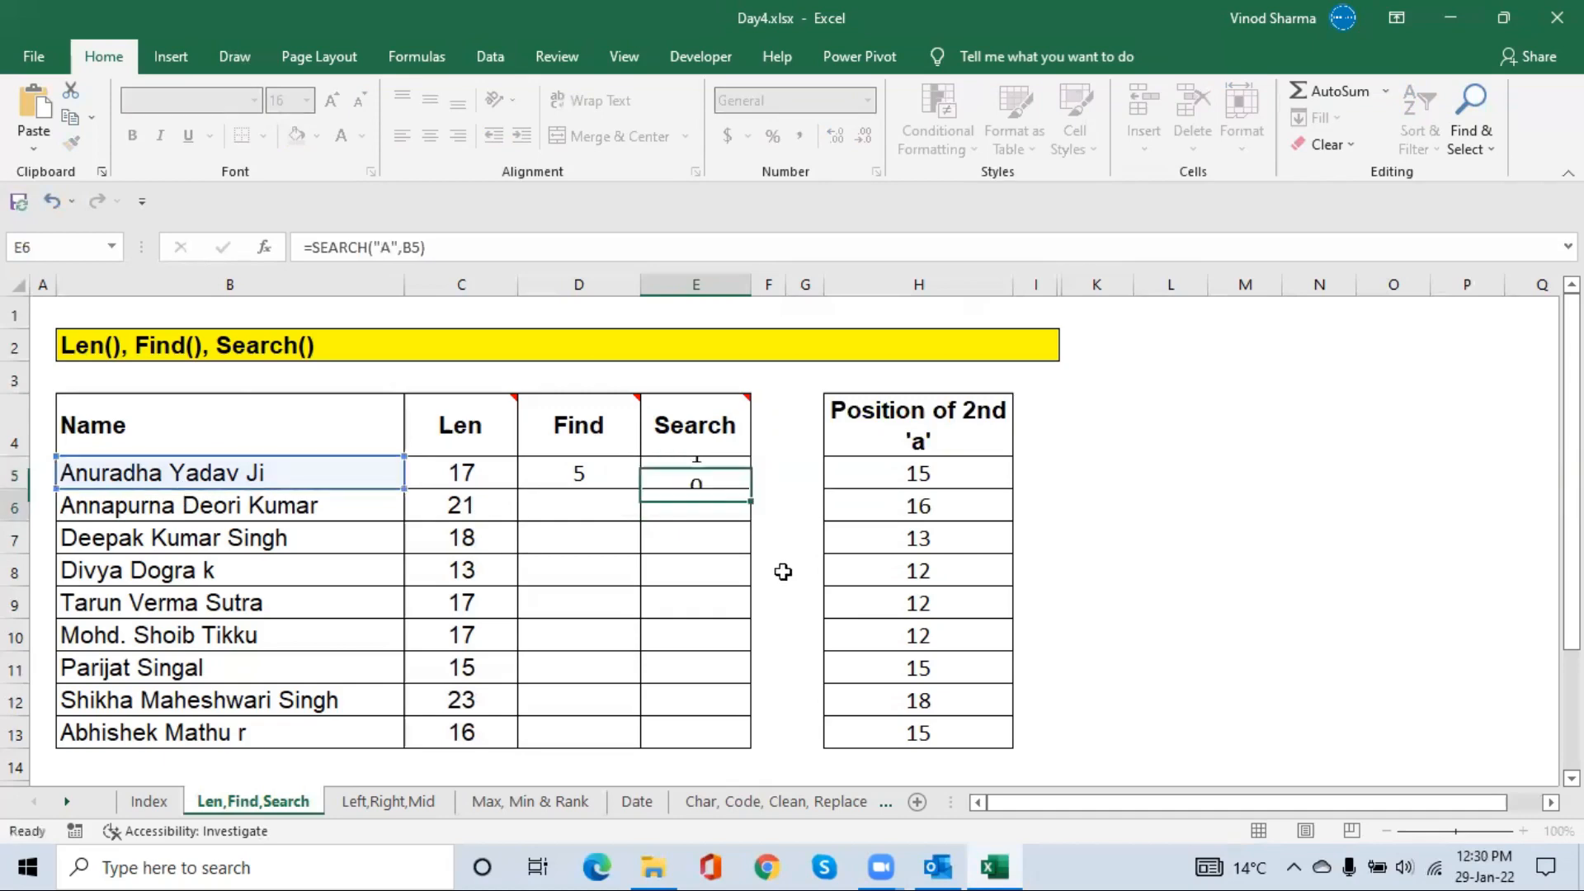